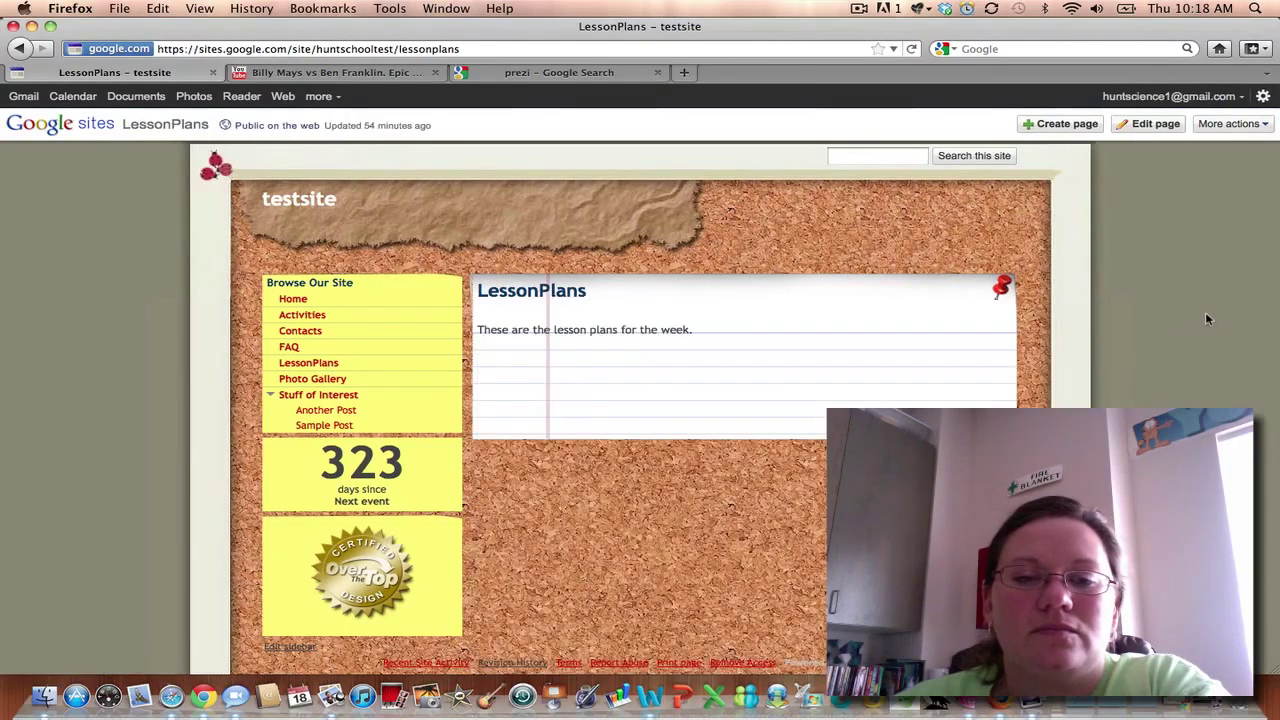
Open the LessonPlans page for editing and place the cursor on the empty line below the lesson plans sentence.
click(1160, 125)
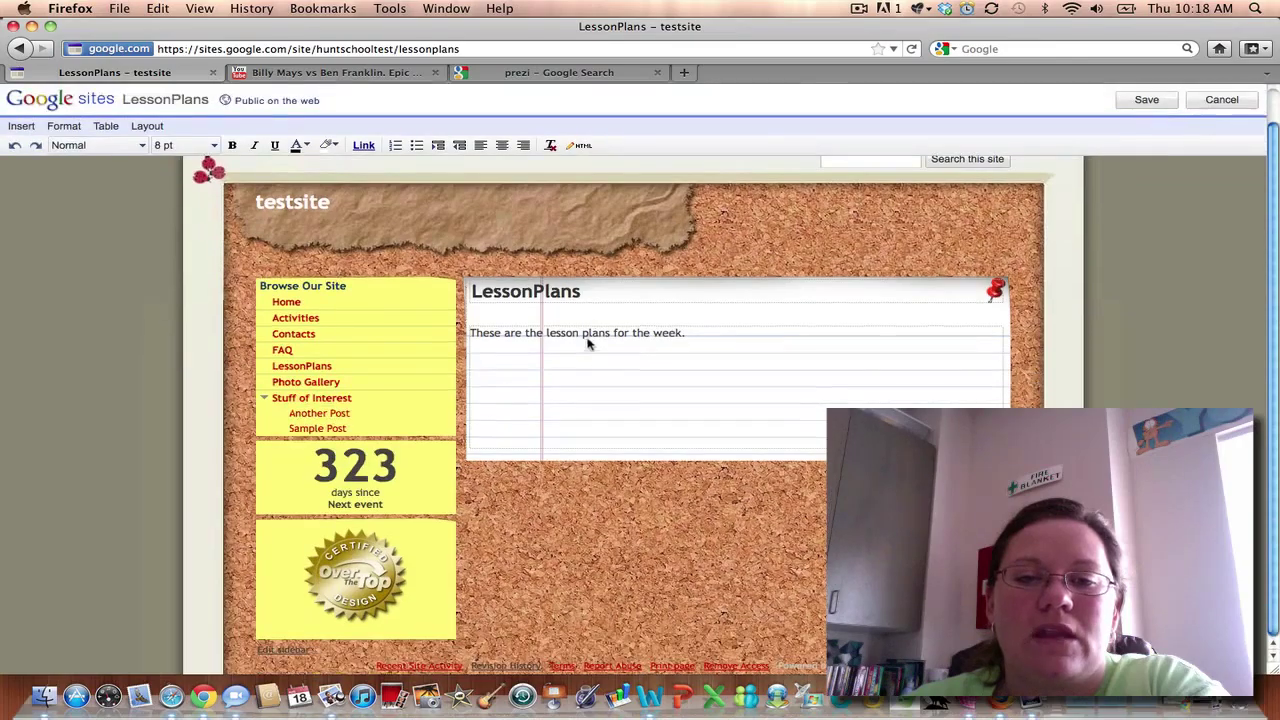
click(479, 361)
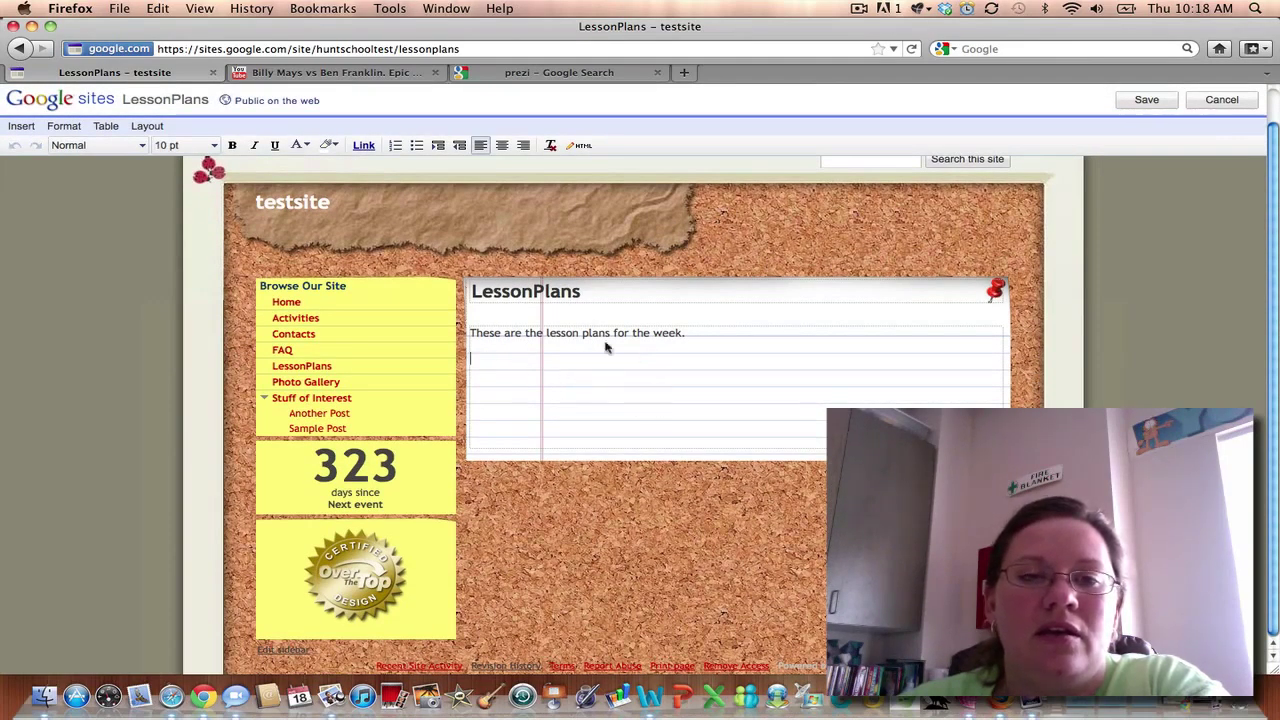
Switch to the Prezi Education Exchange page and search the site for "astonomy".
click(500, 72)
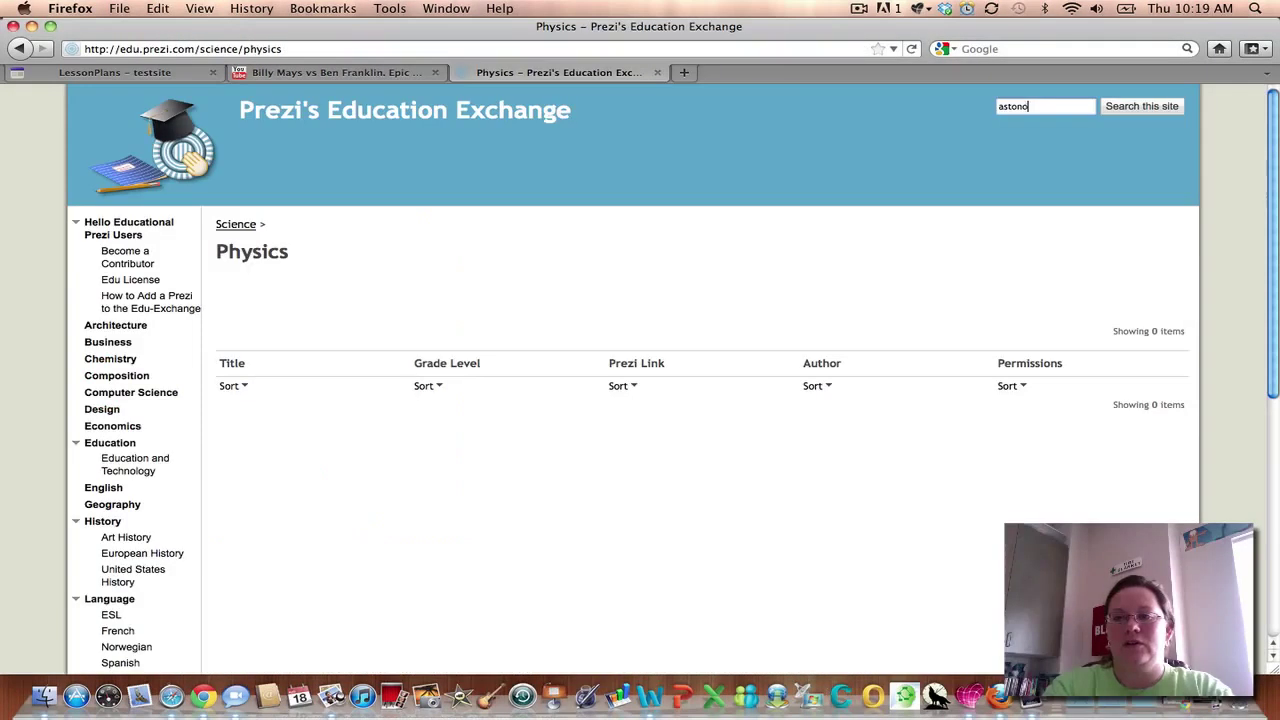
text(omy)
key(Return)
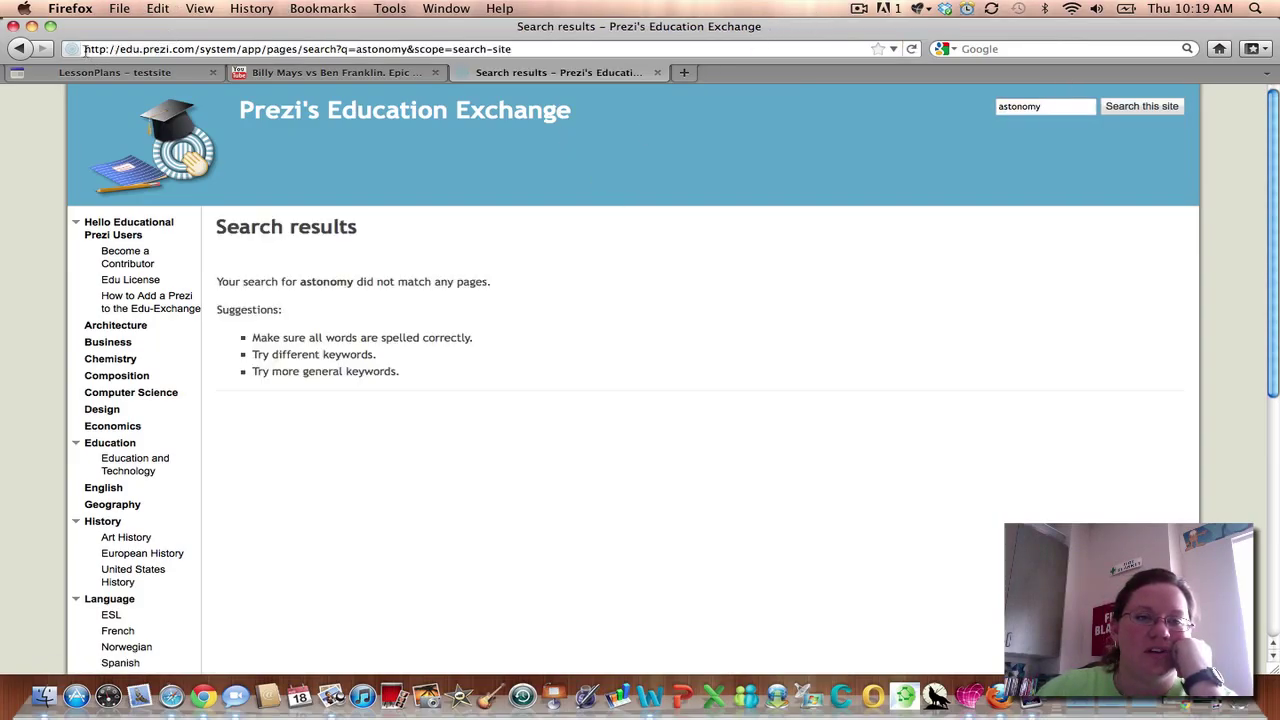
Go to Google and search for "astronomy prezi".
click(415, 50)
text(google)
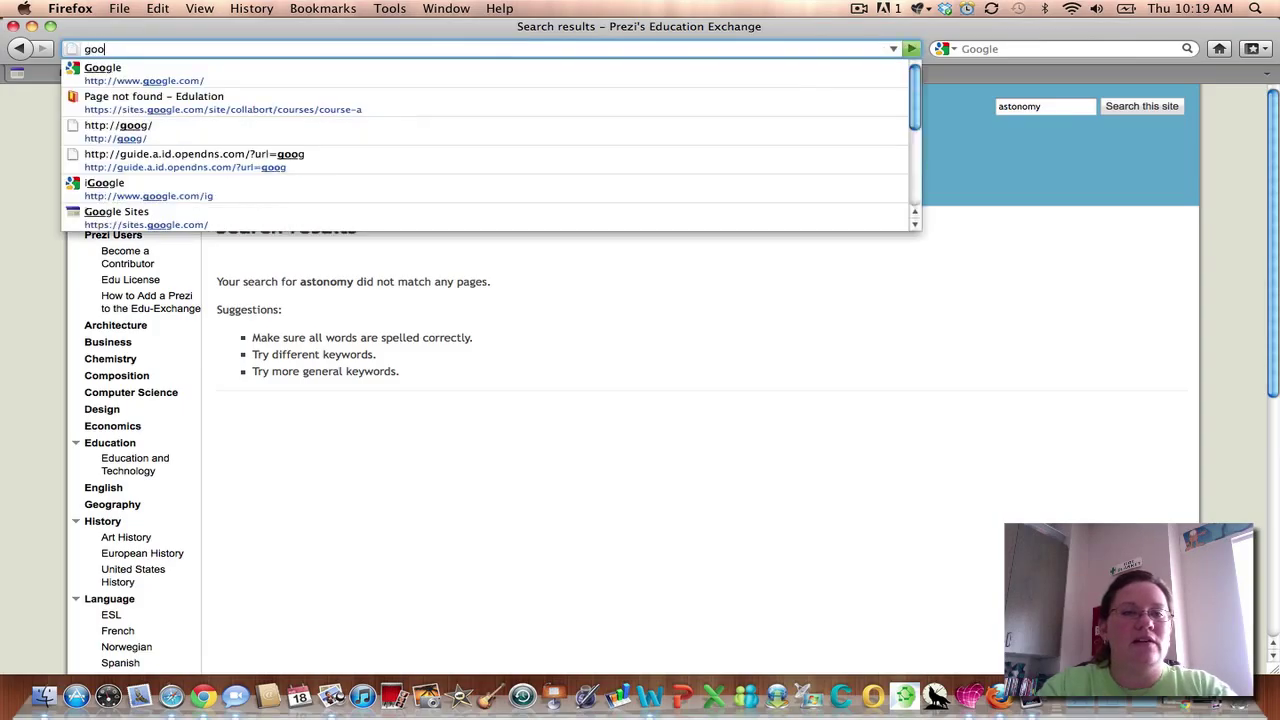
key(Return)
text(a)
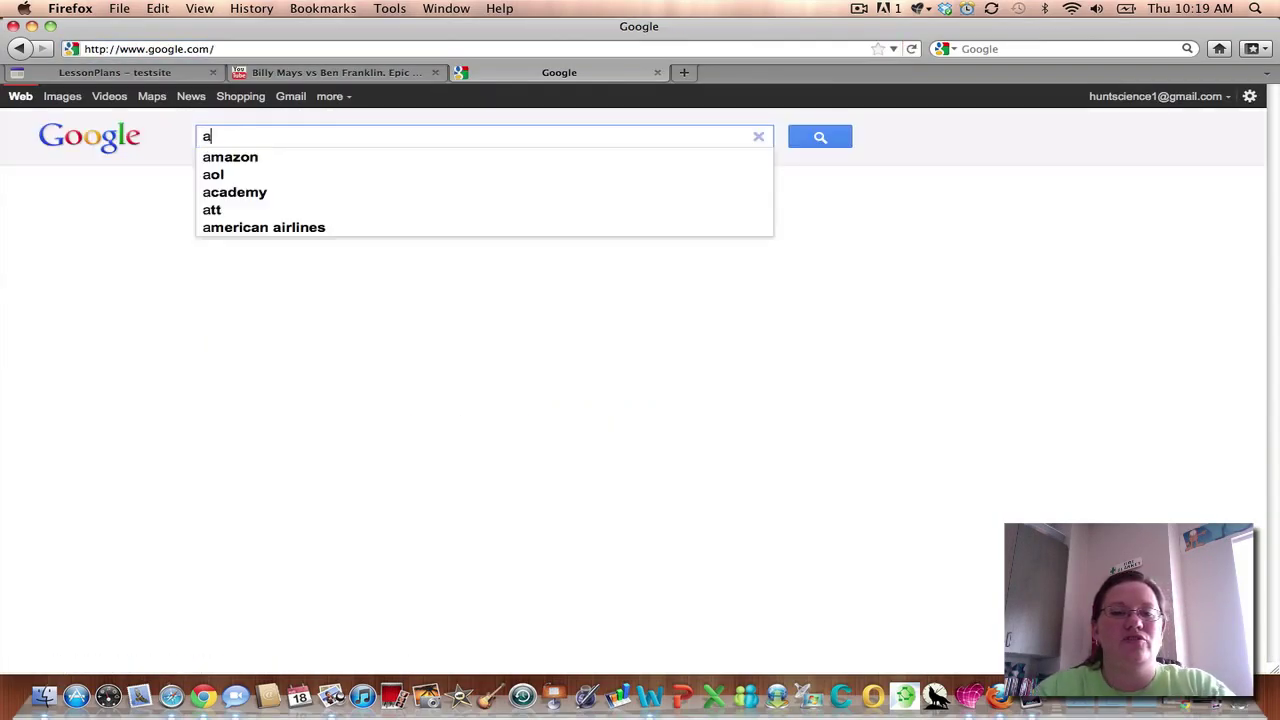
text(stronomy pre)
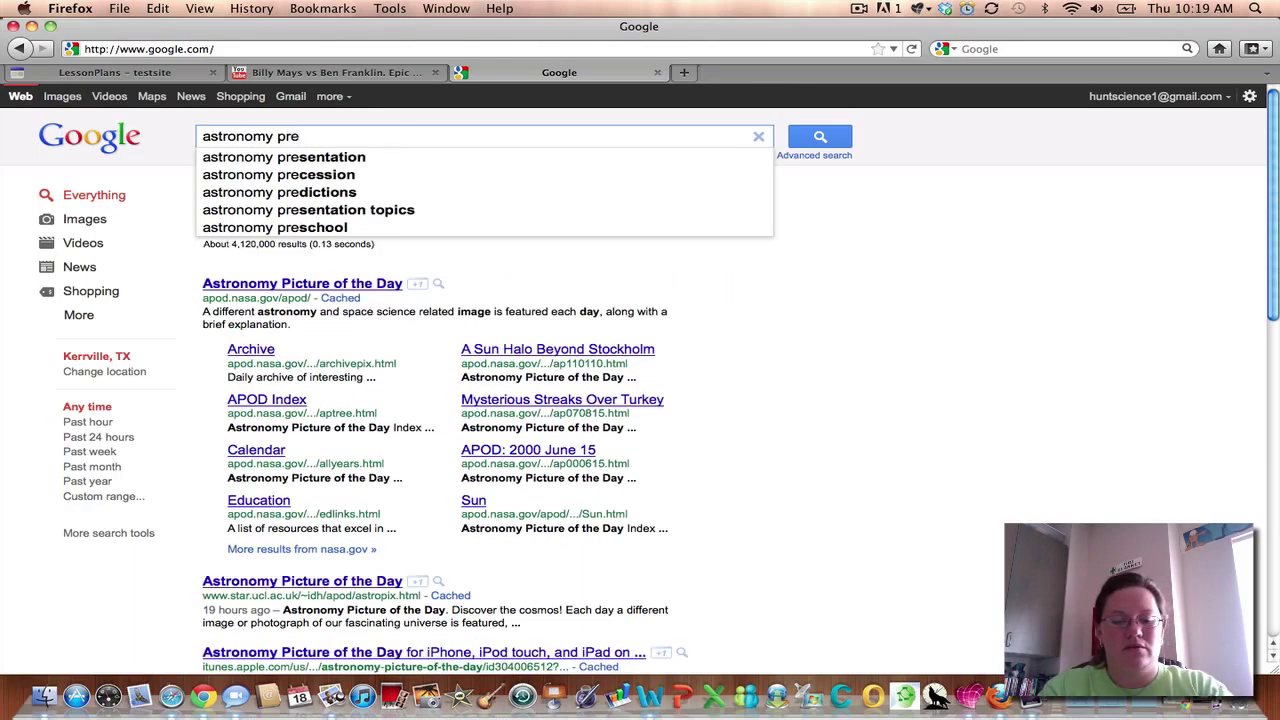
text(zi)
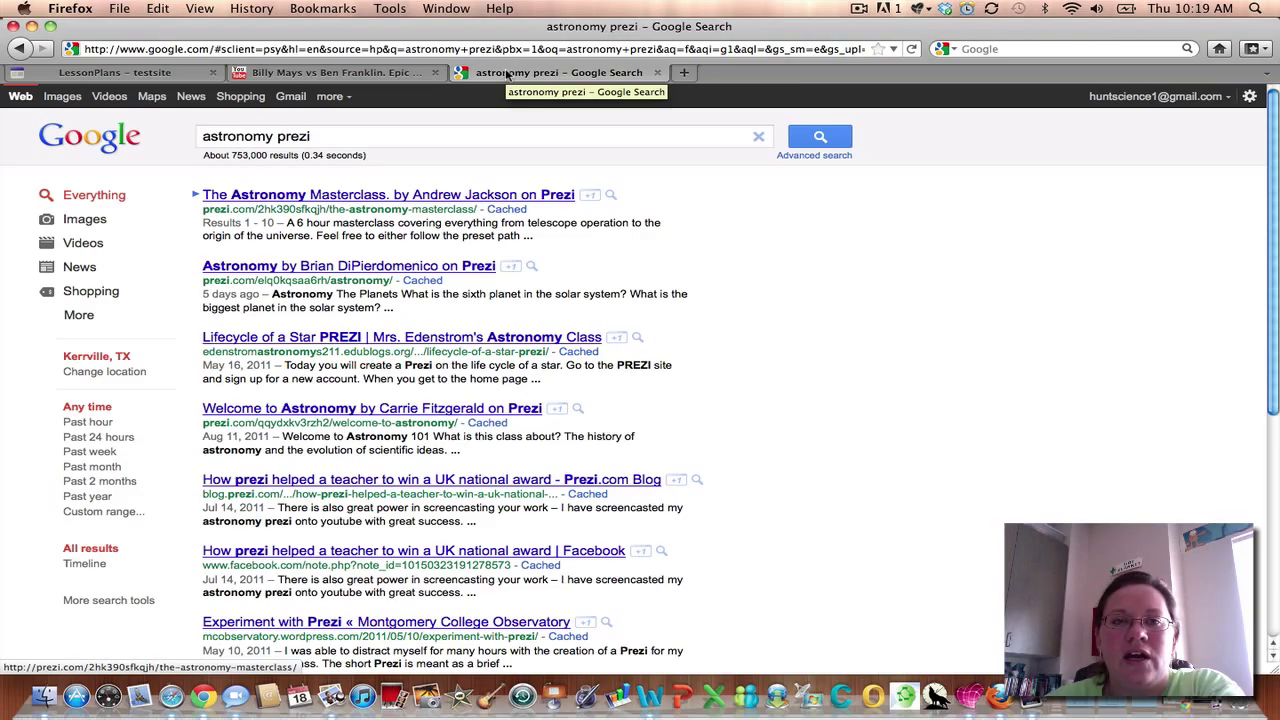
click(504, 41)
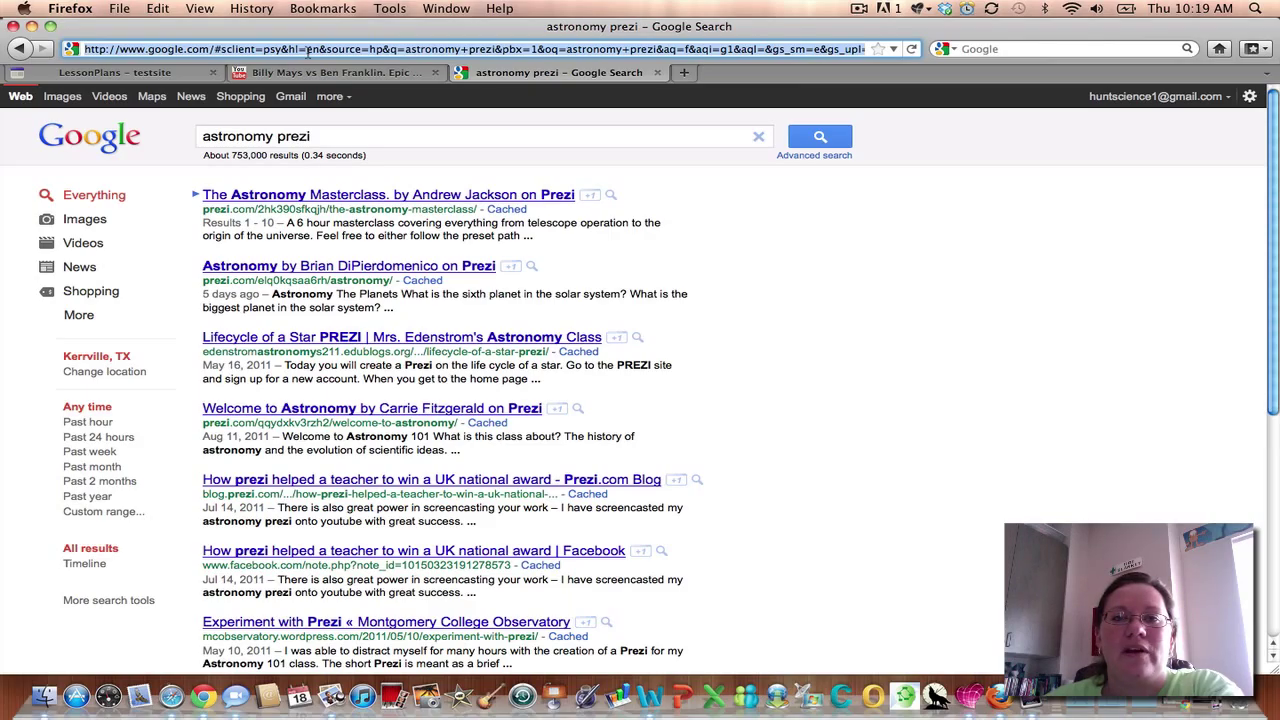
text(www.)
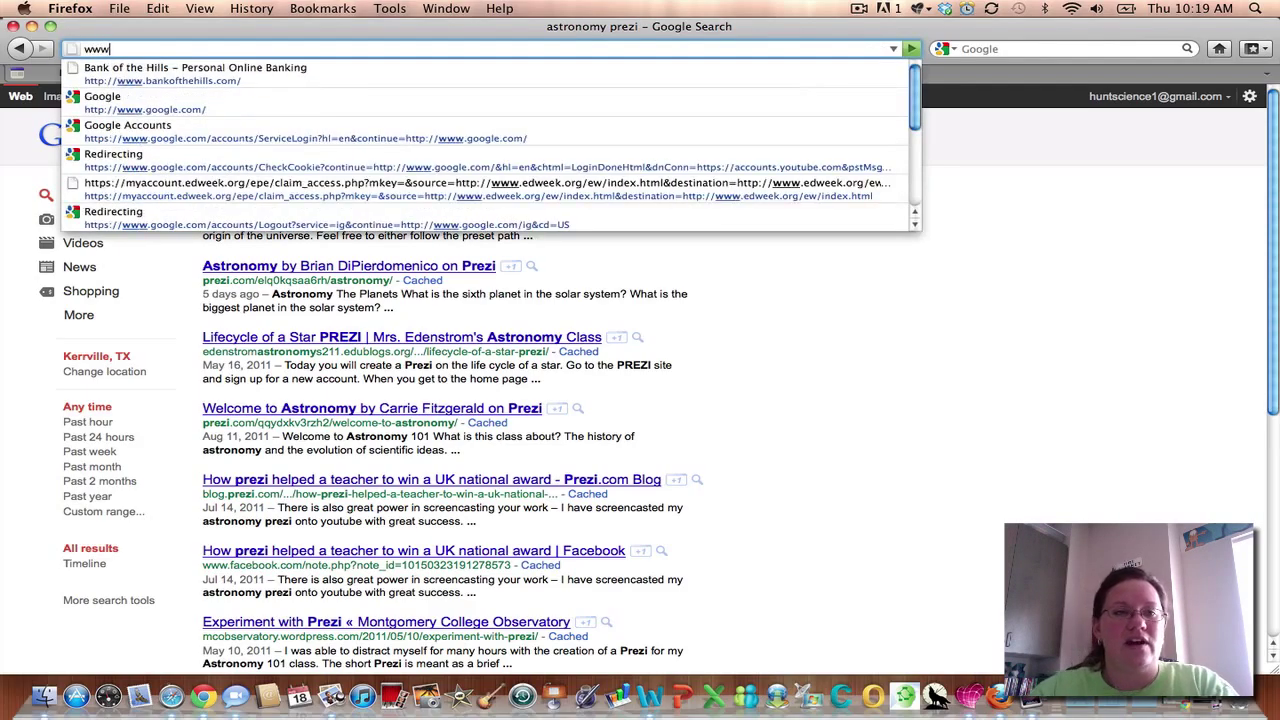
key(BackSpace)
key(BackSpace)
key(BackSpace)
key(BackSpace)
text(goog)
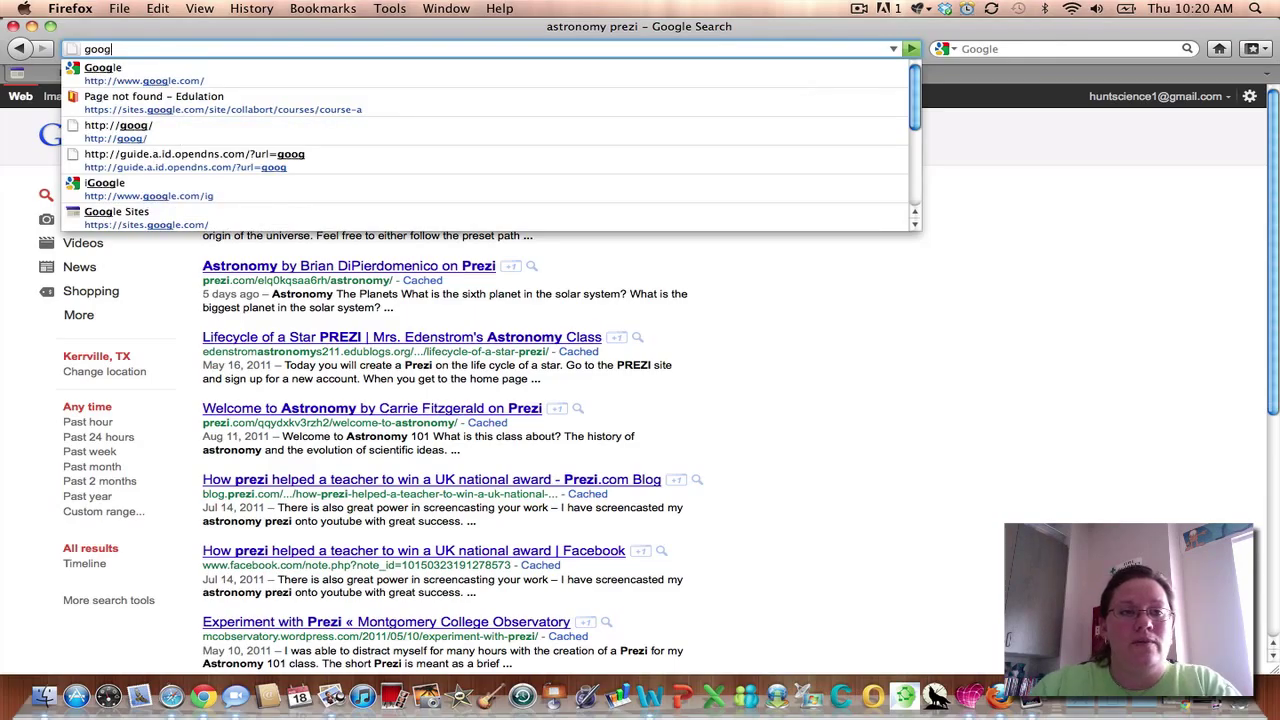
key(Down)
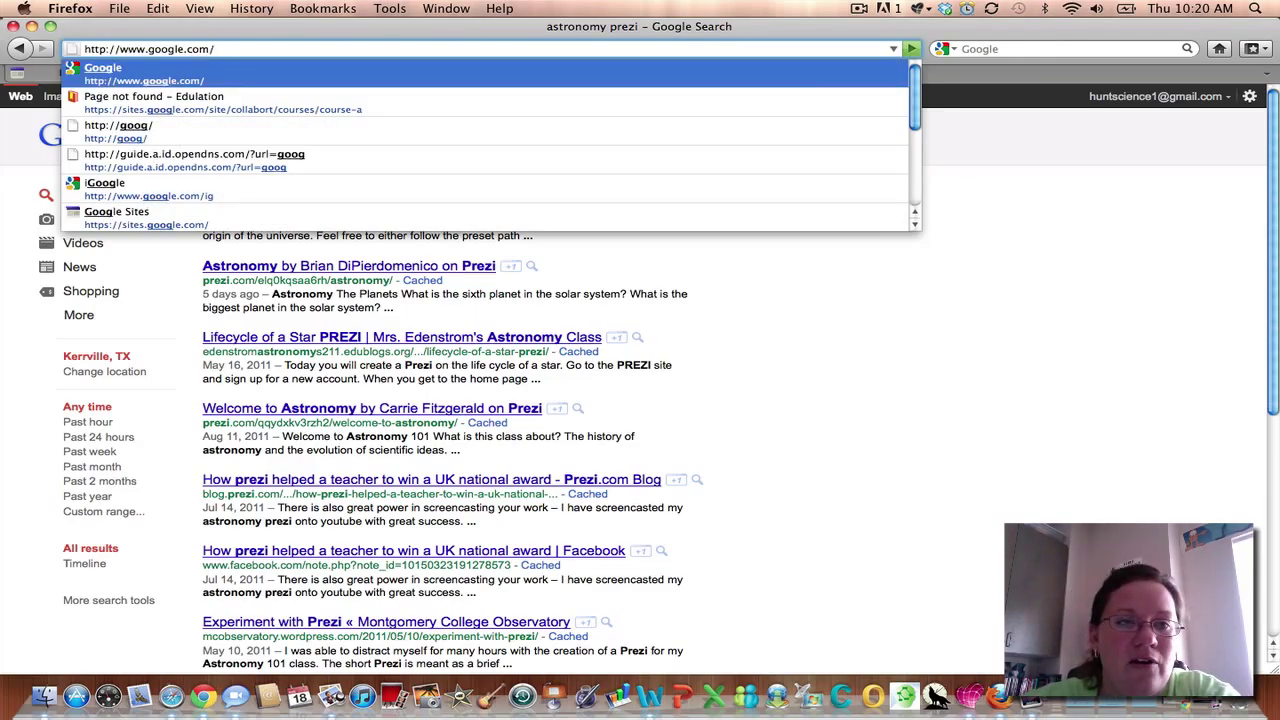
key(Return)
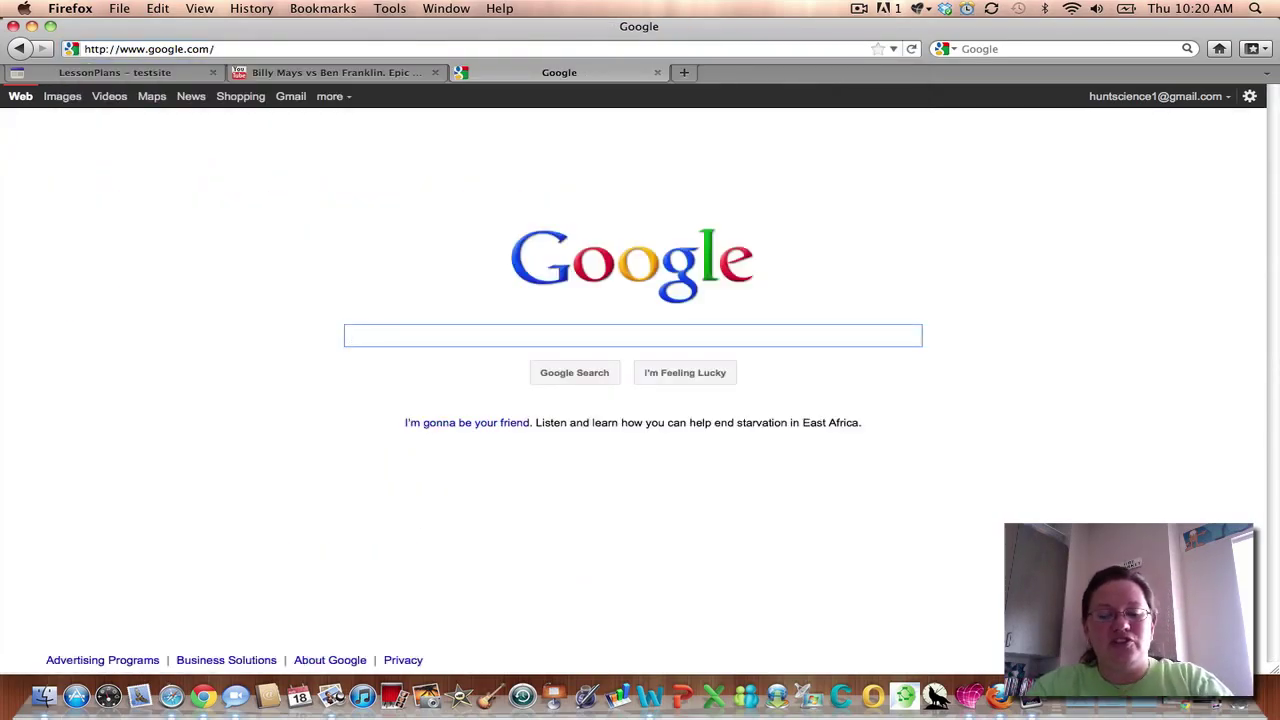
Search the web for "astronomy prezi" from the Google home page.
text(asto)
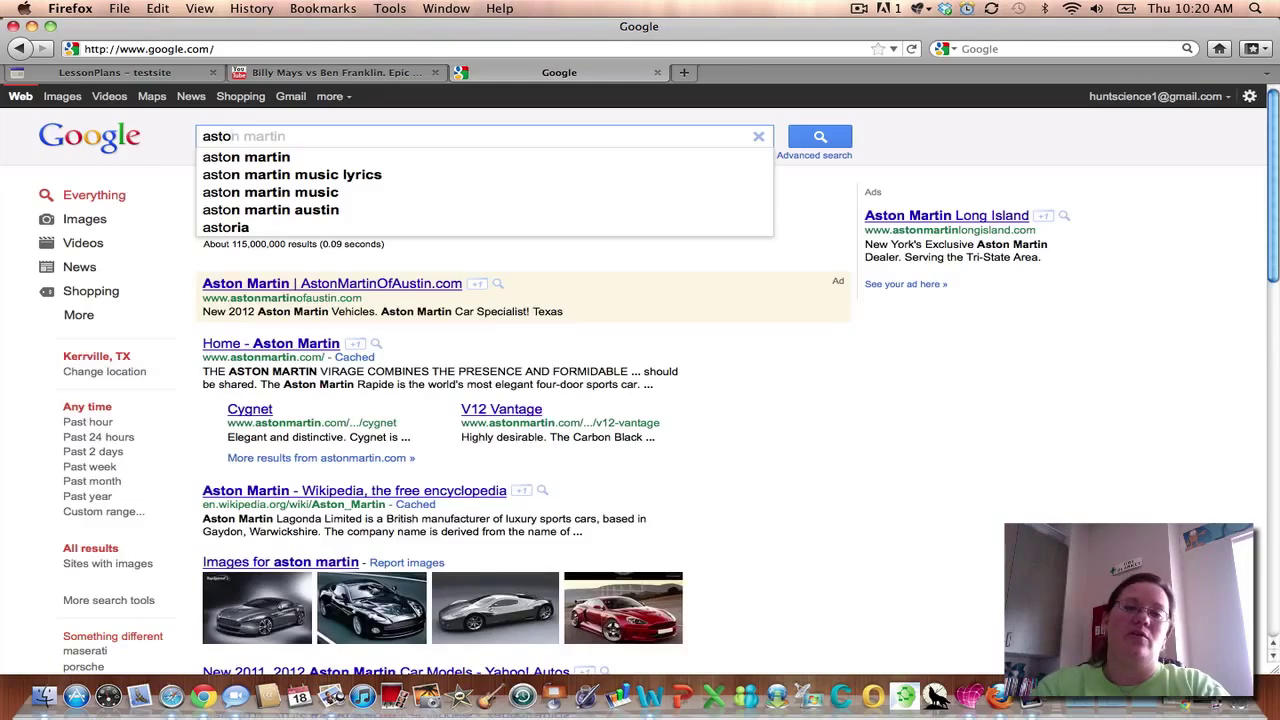
key(BackSpace)
key(BackSpace)
text(tronomy )
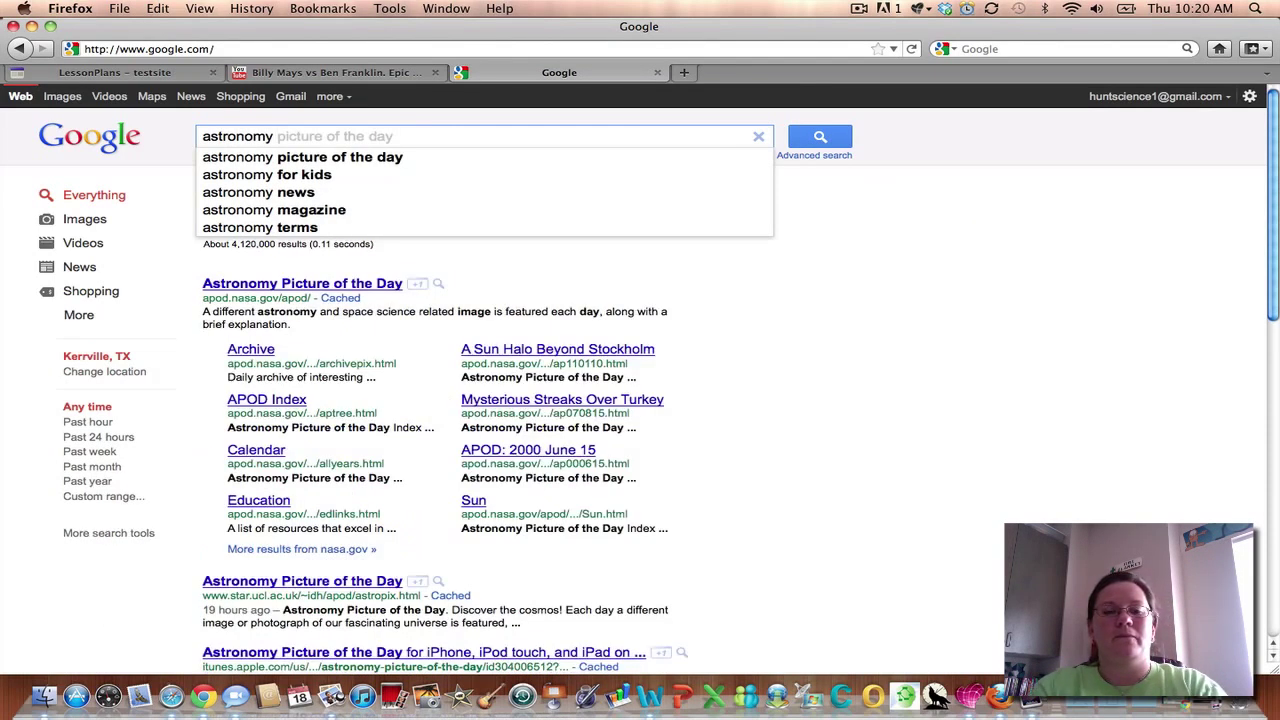
text(prezi)
key(Return)
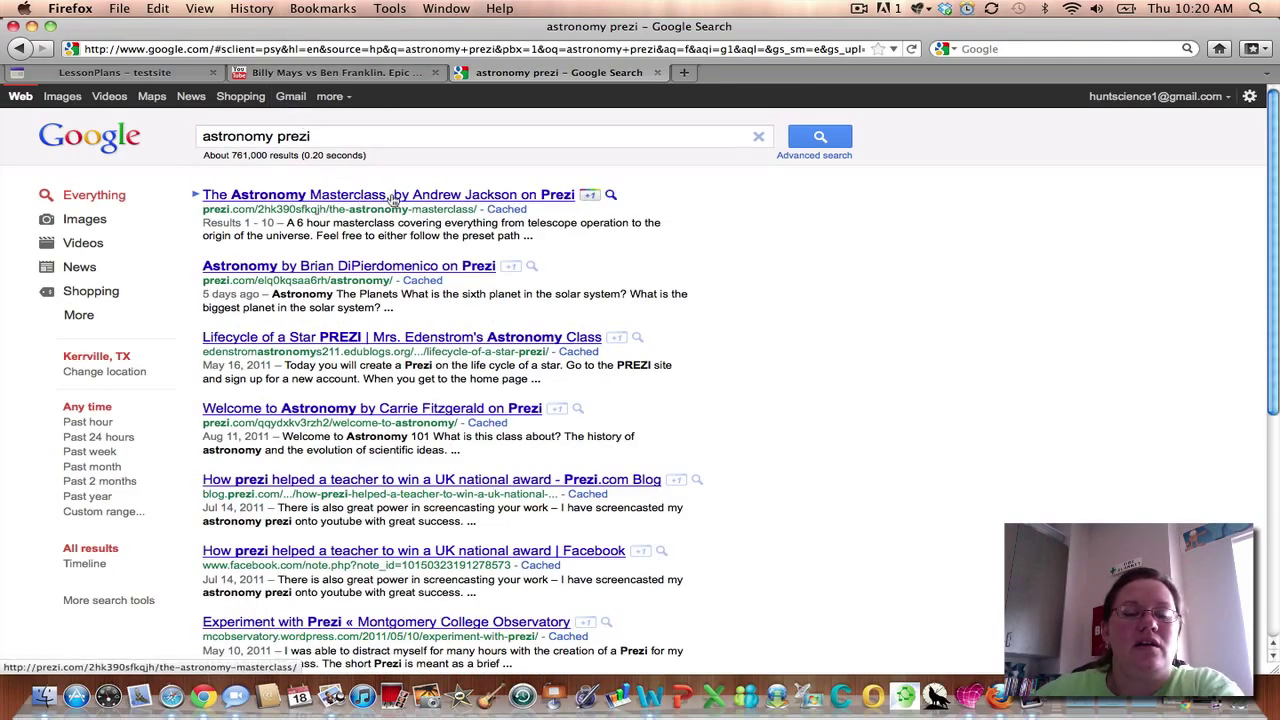
Open The Astronomy Masterclass presentation from the search results and look over its page.
click(393, 200)
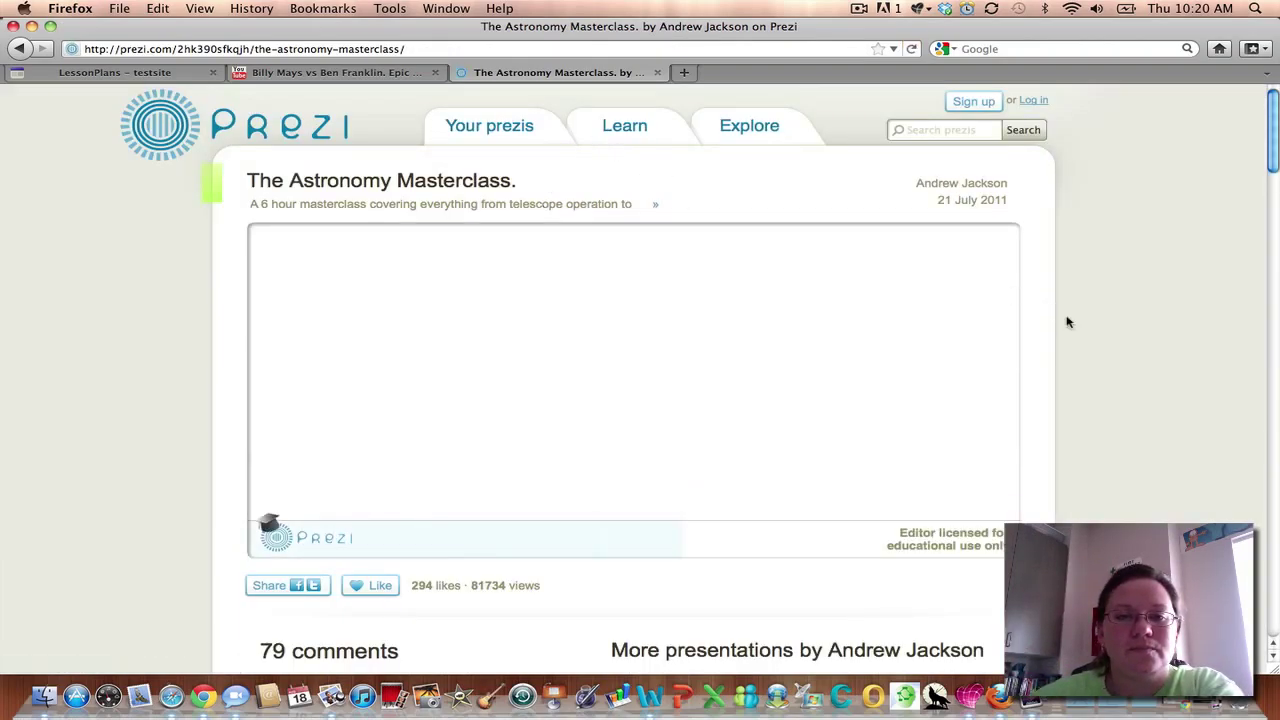
scroll(1080, 323, down, 3)
scroll(1088, 324, up, 3)
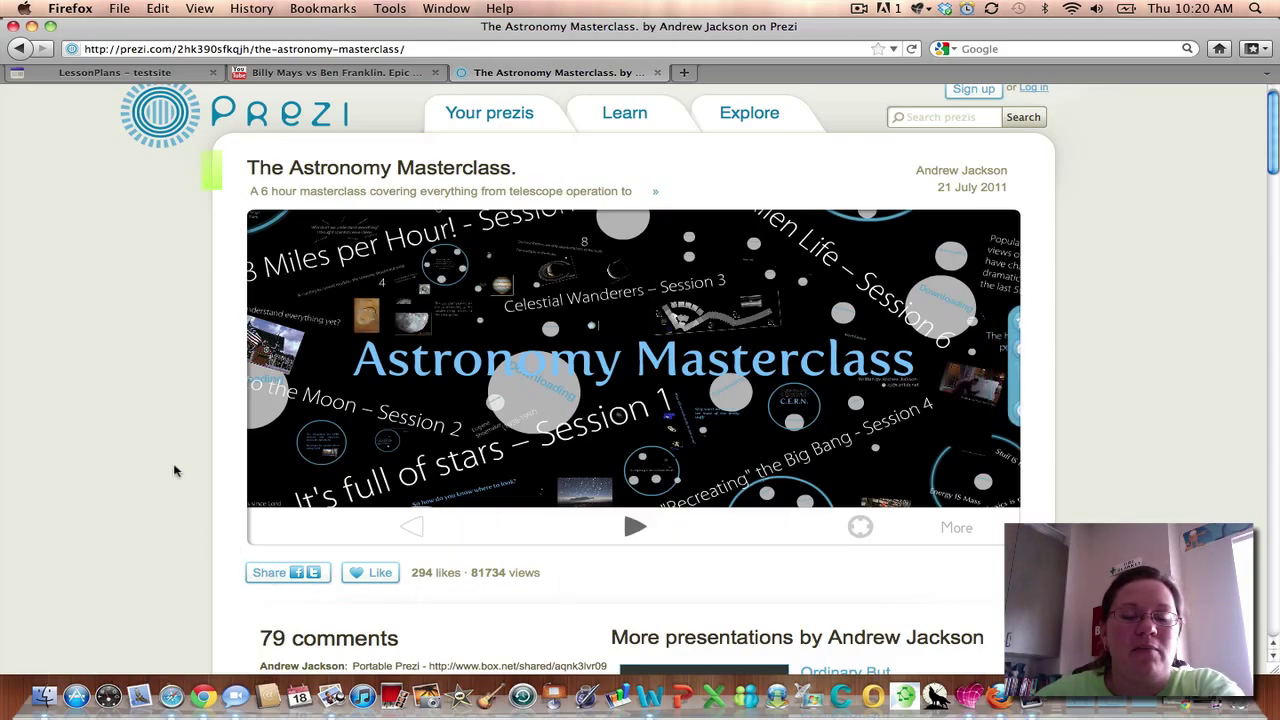
Open the sharing options of The Astronomy Masterclass prezi and copy its embed code to the clipboard.
scroll(171, 466, down, 3)
click(293, 431)
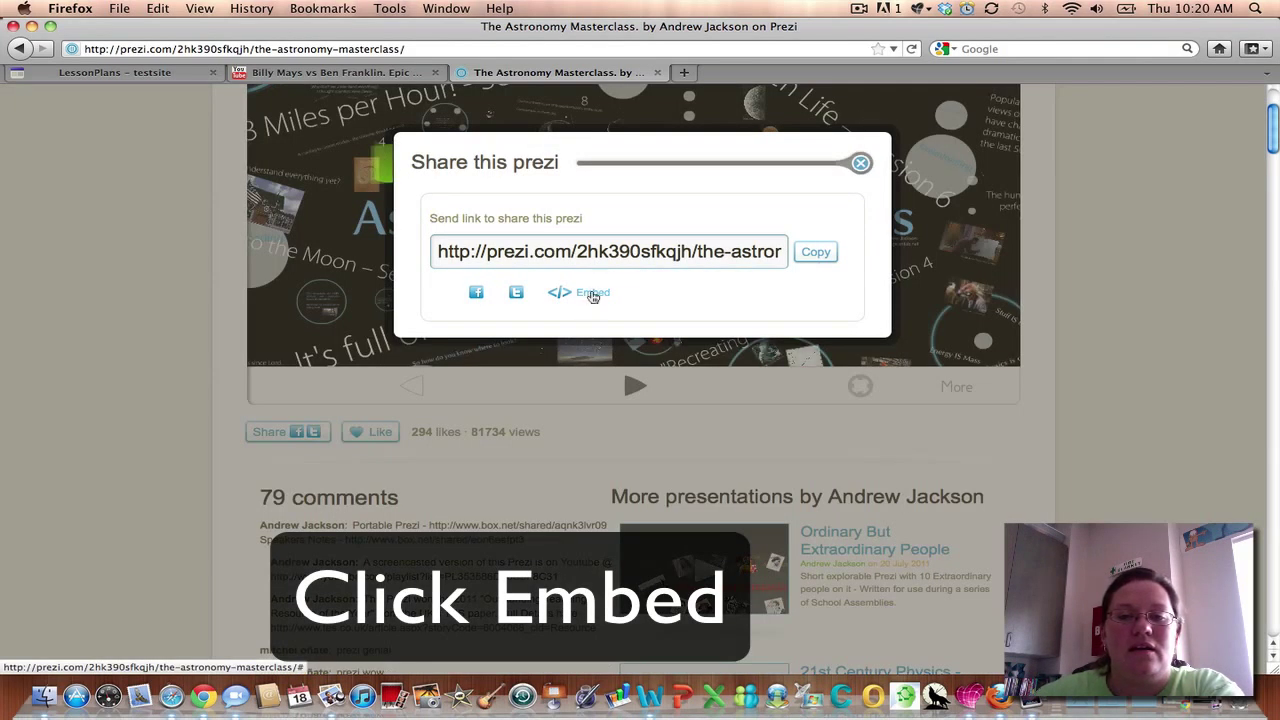
click(593, 293)
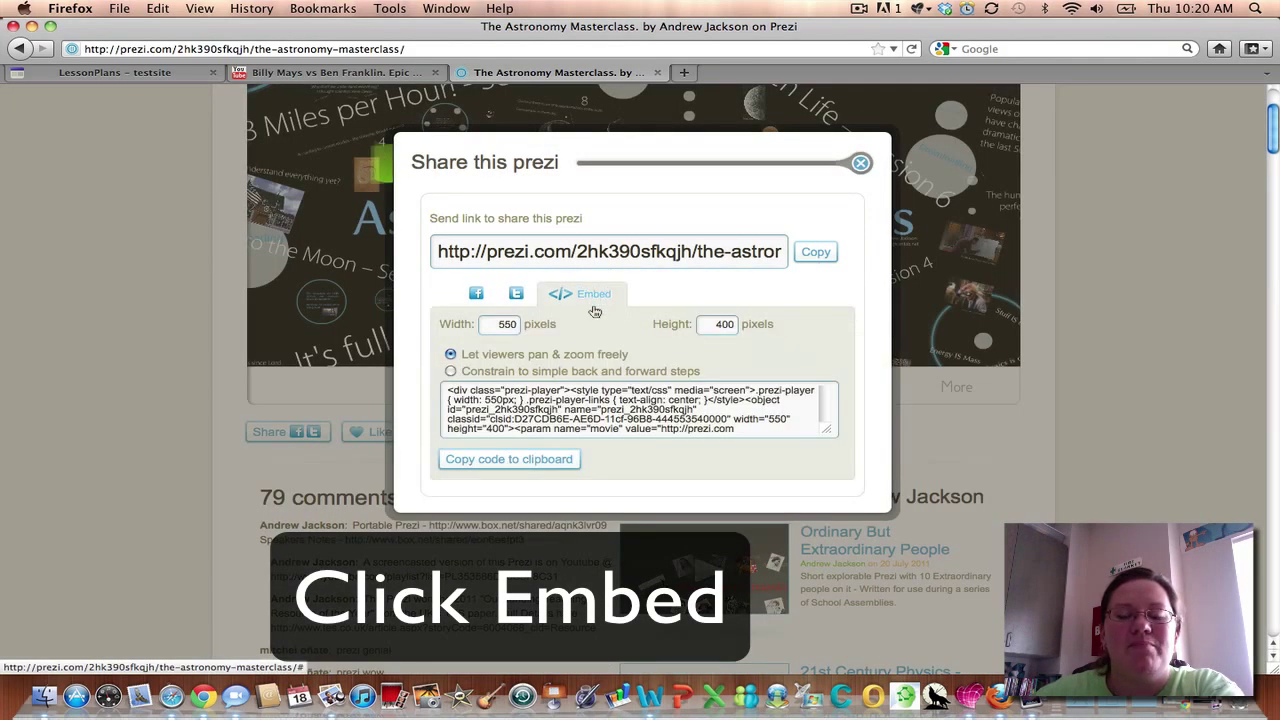
drag(442, 390, 794, 474)
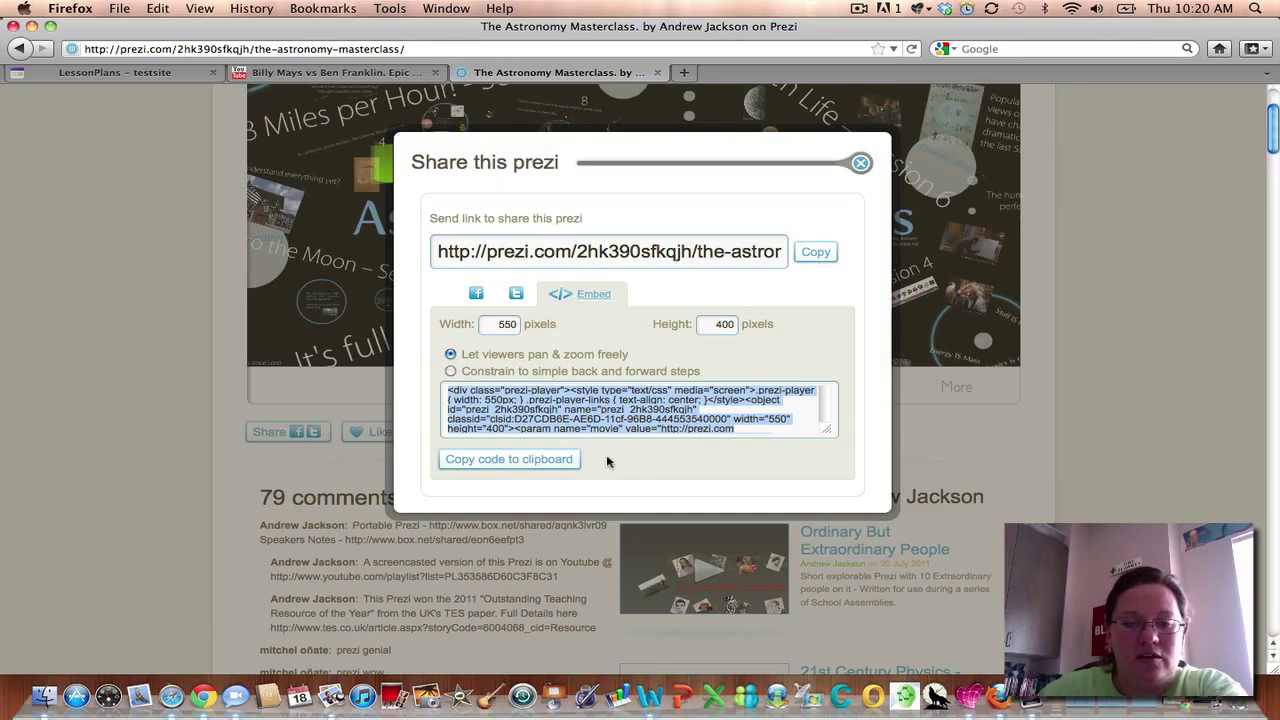
click(550, 462)
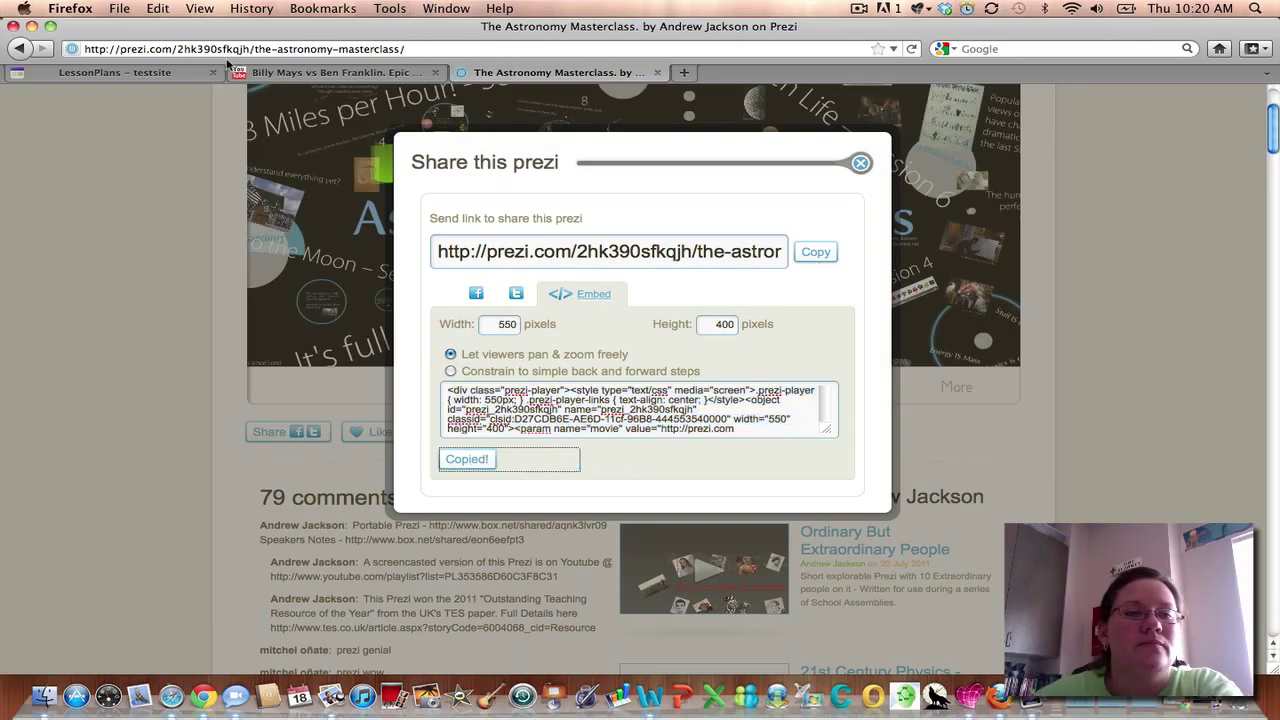
Return to the LessonPlans page, open its HTML source and place the cursor on the line below the last <br>.
click(140, 77)
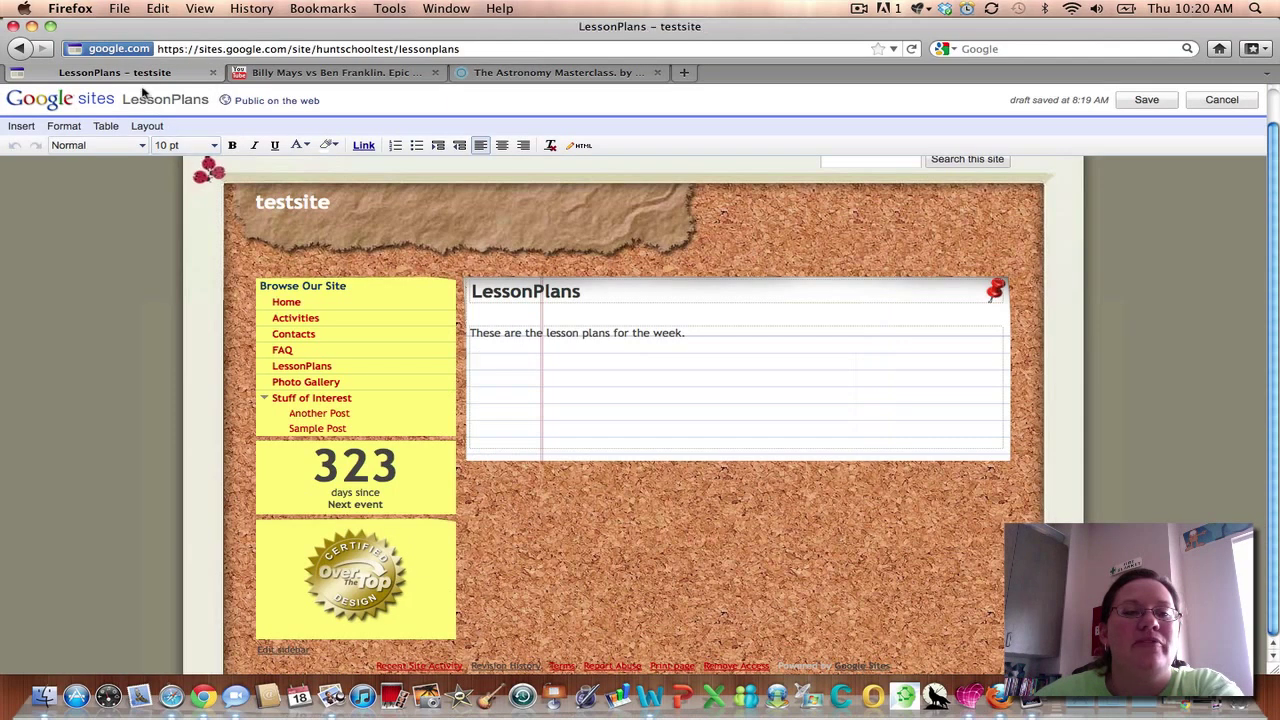
click(580, 147)
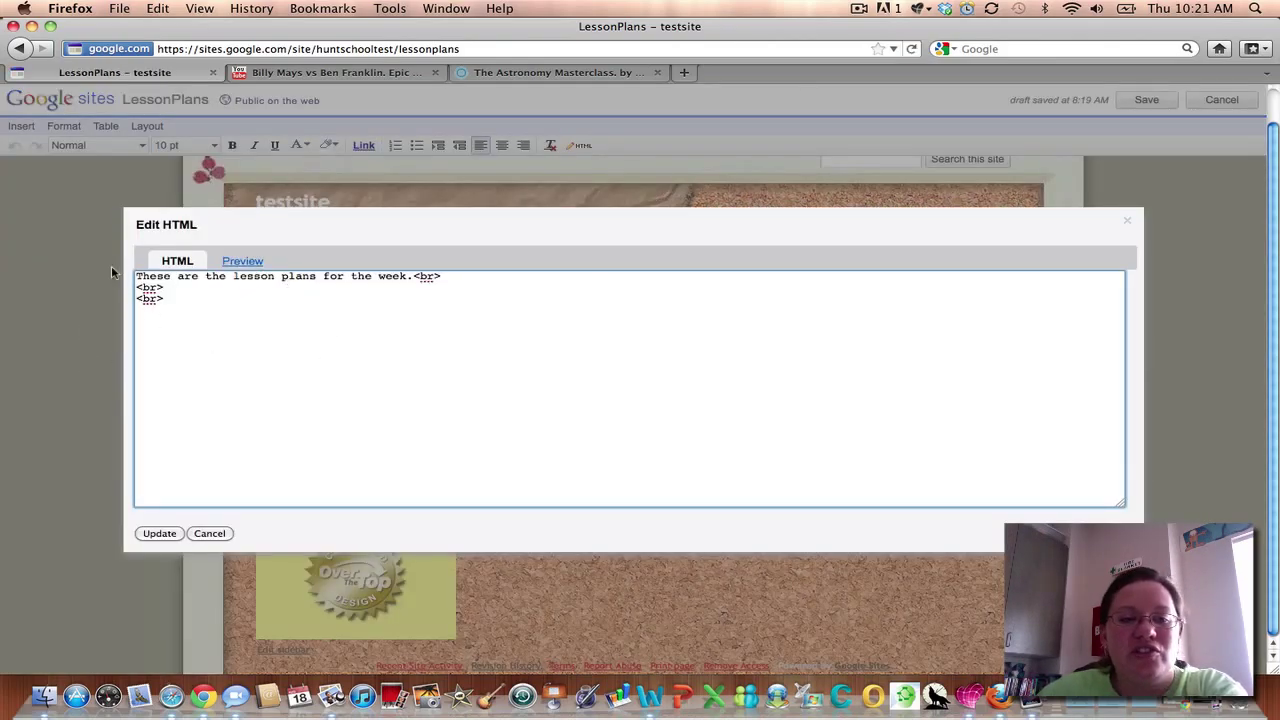
drag(180, 304, 138, 303)
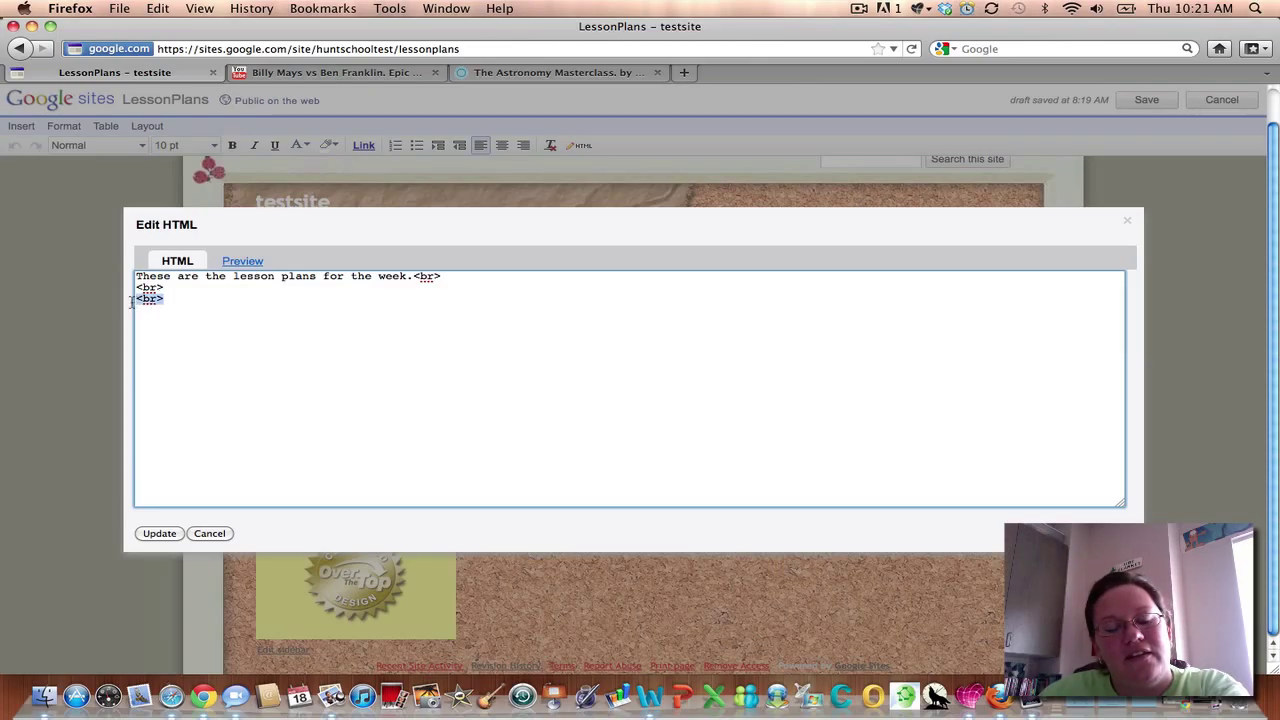
click(140, 310)
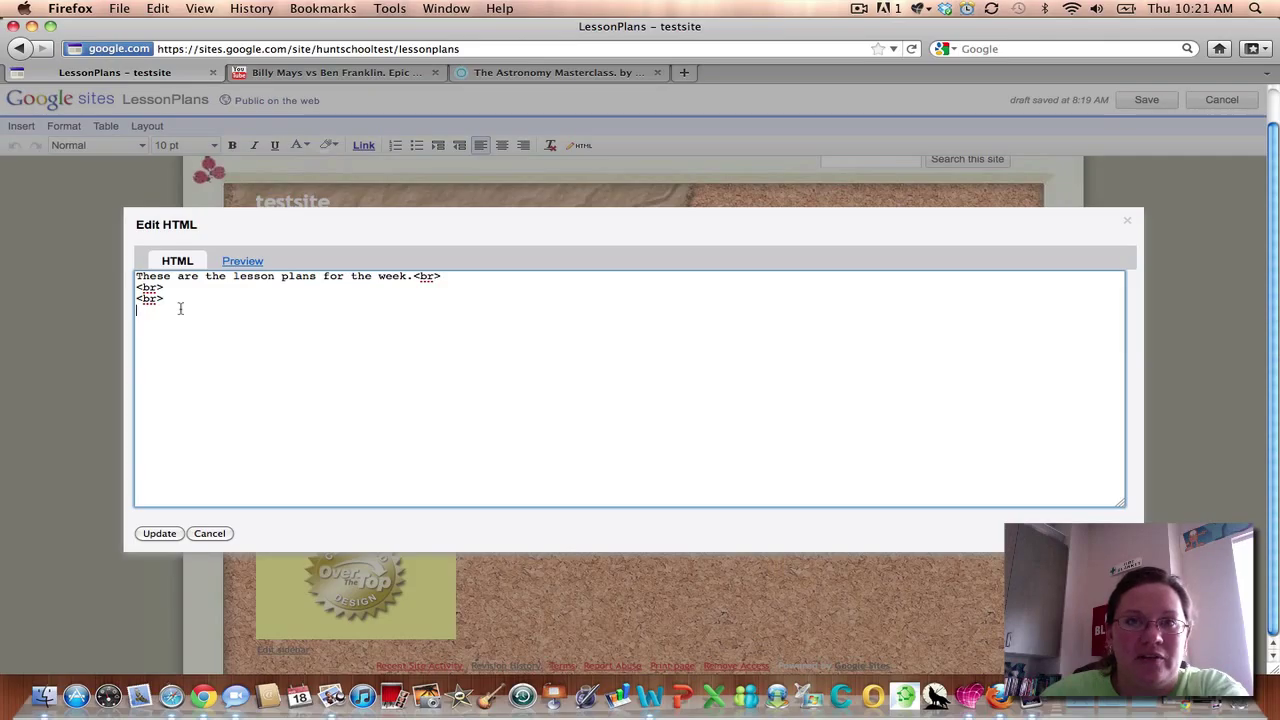
drag(168, 297, 133, 301)
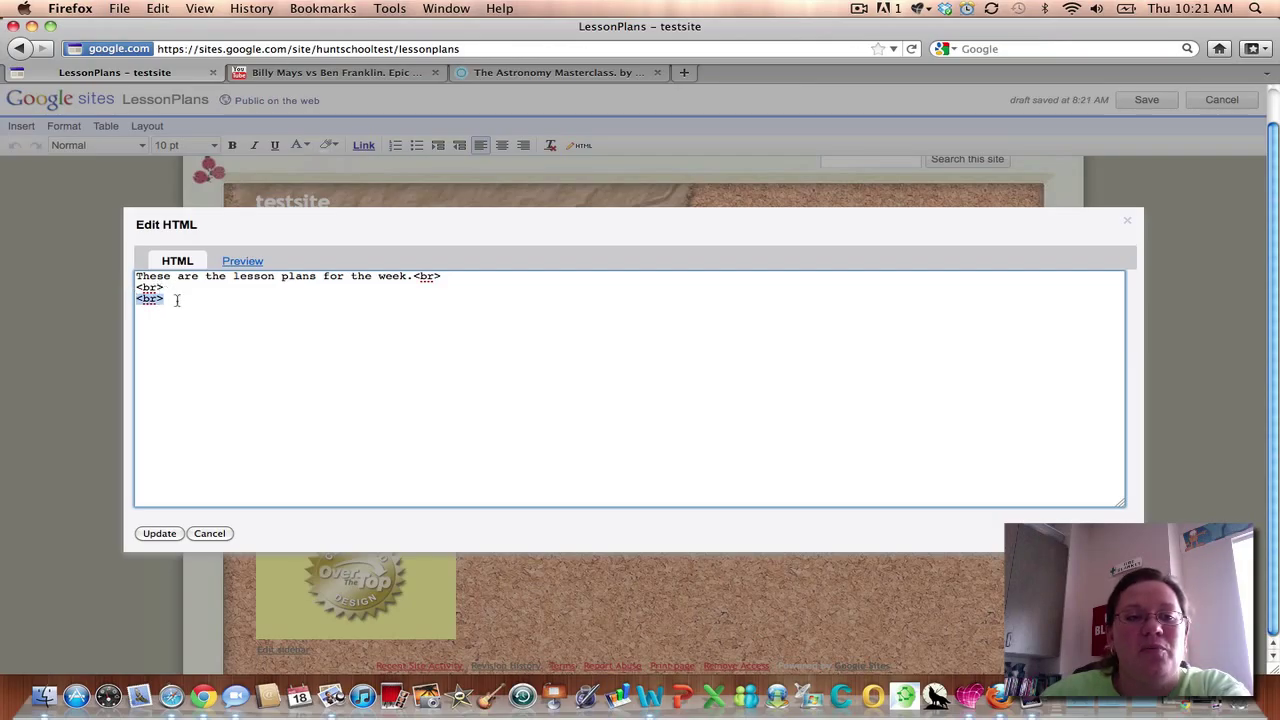
click(162, 316)
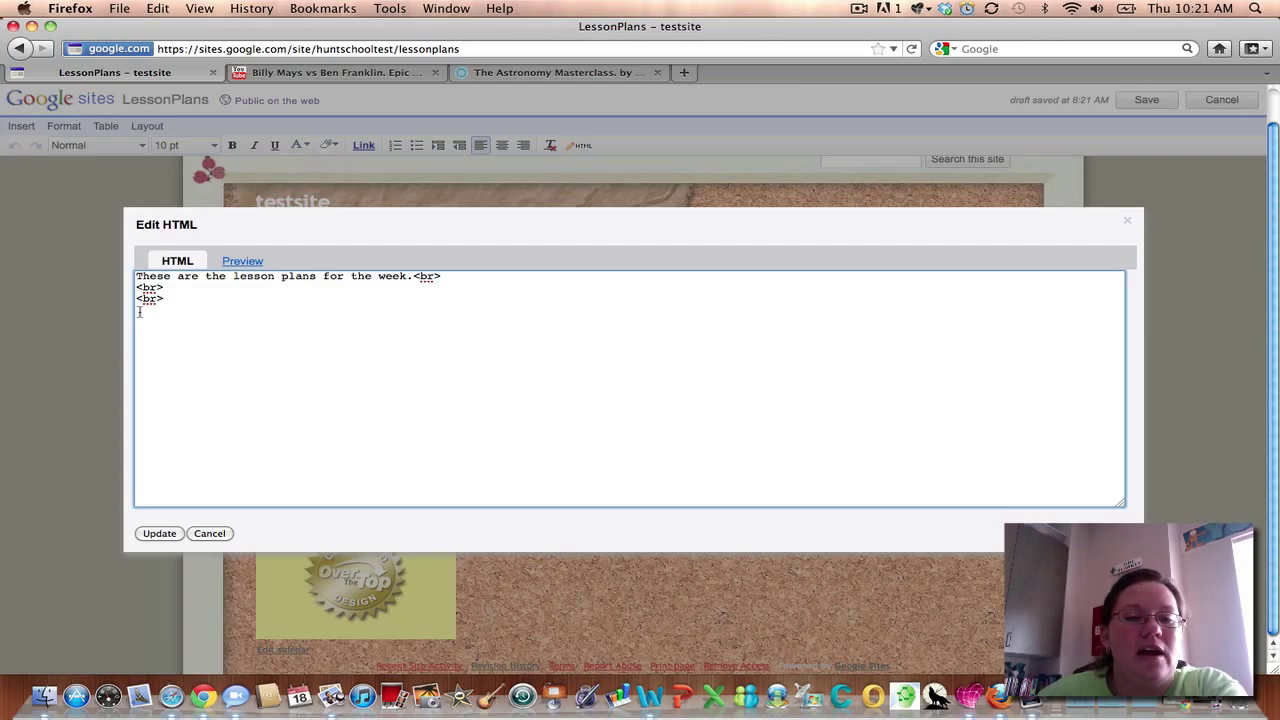
Paste the copied Prezi embed code below the last <br> and update the page's HTML.
right_click(139, 312)
click(368, 391)
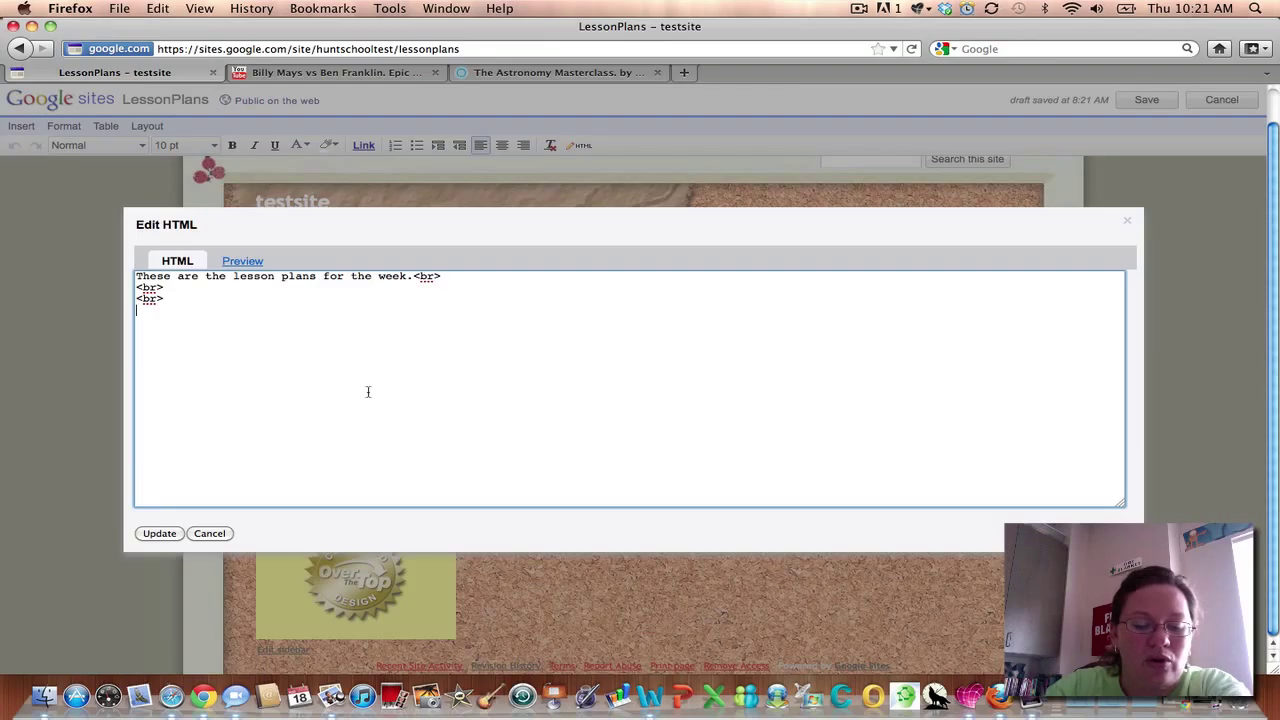
key(super+v)
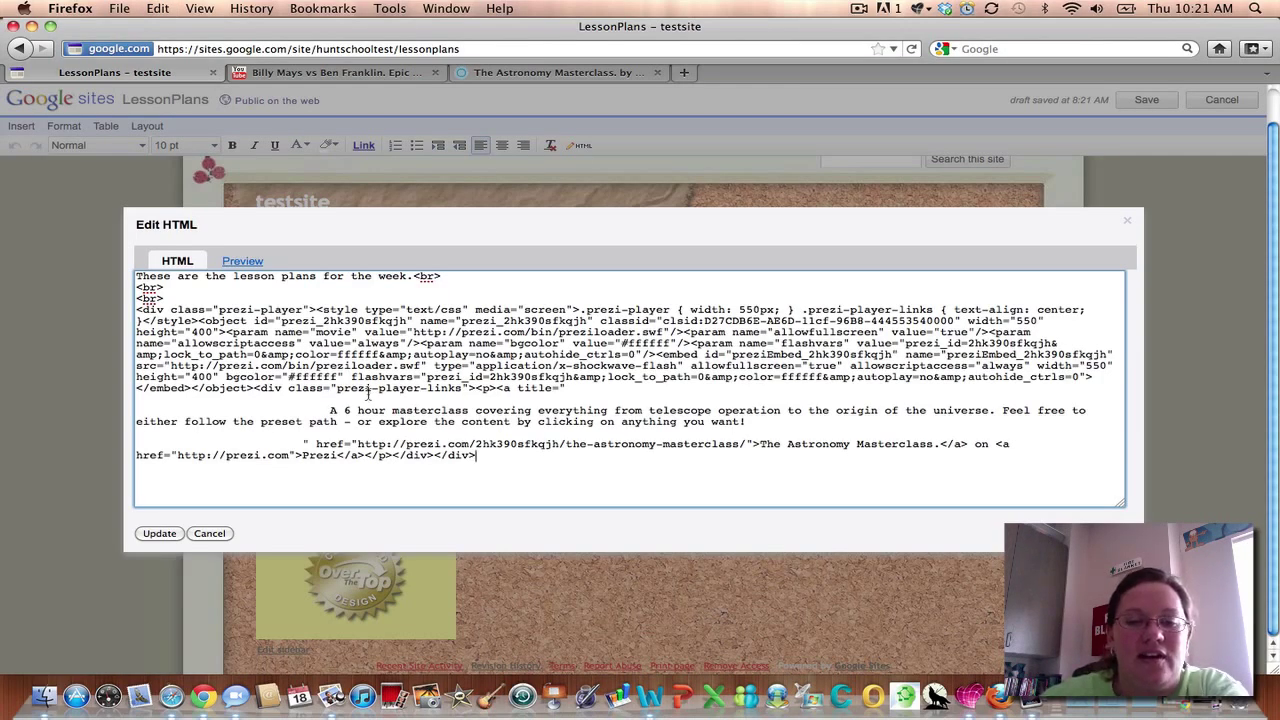
click(158, 533)
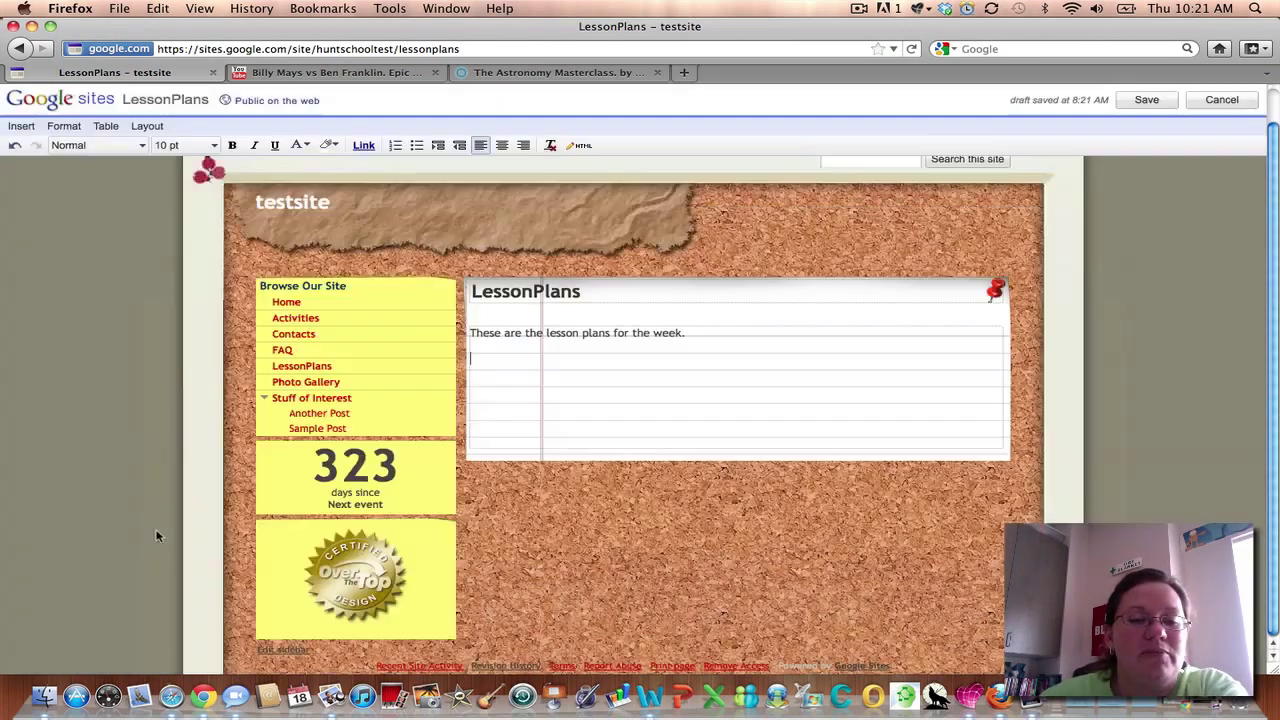
click(451, 410)
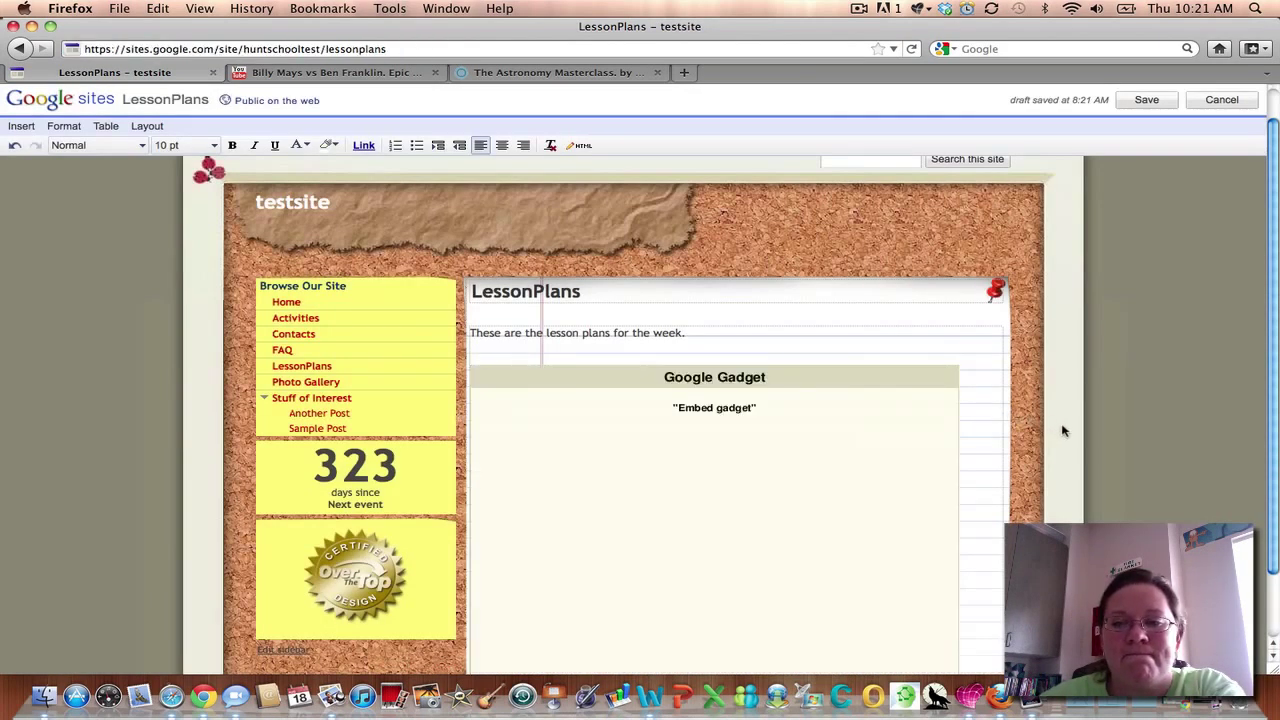
Save the LessonPlans page and start playing the embedded Astronomy Masterclass presentation.
click(1125, 101)
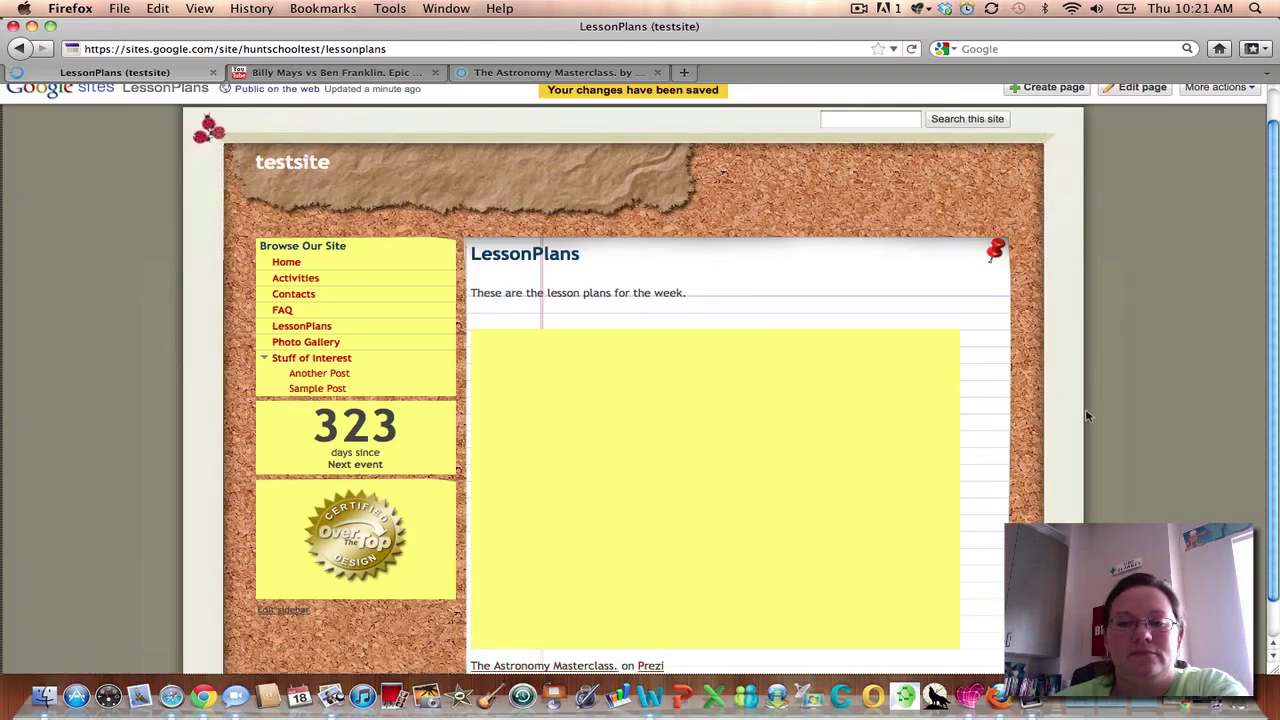
scroll(1078, 428, down, 1)
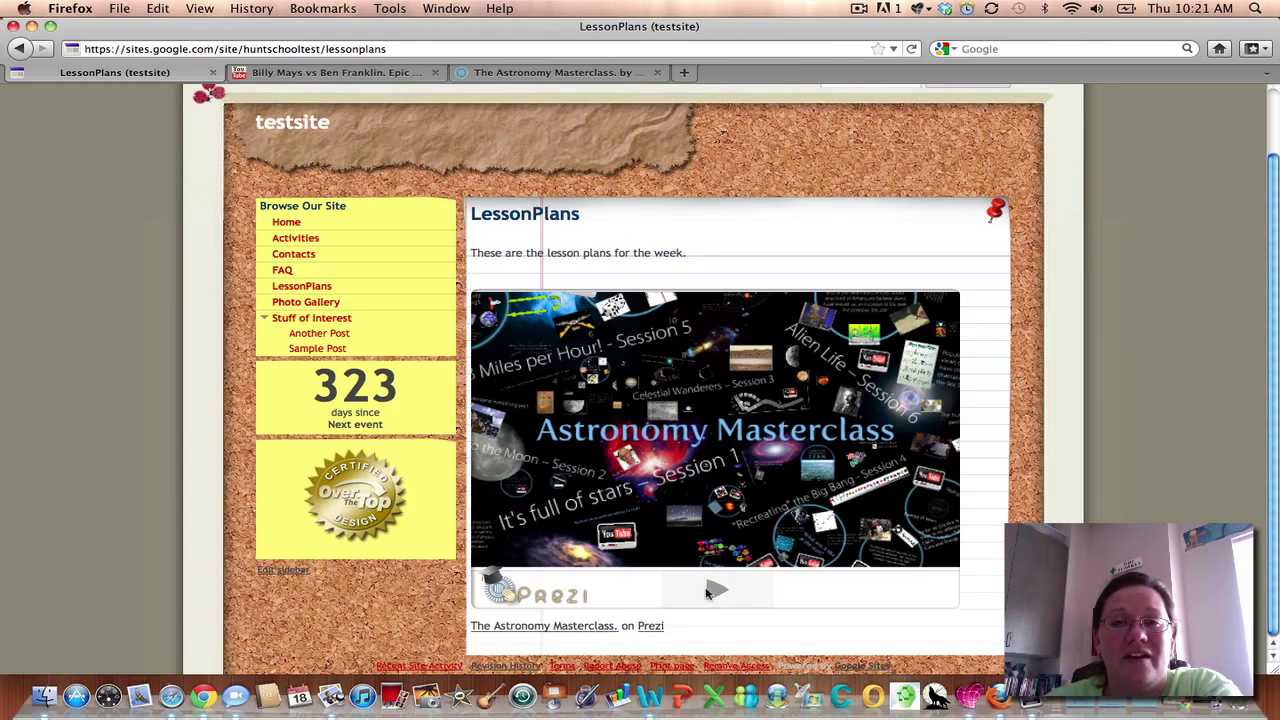
click(707, 592)
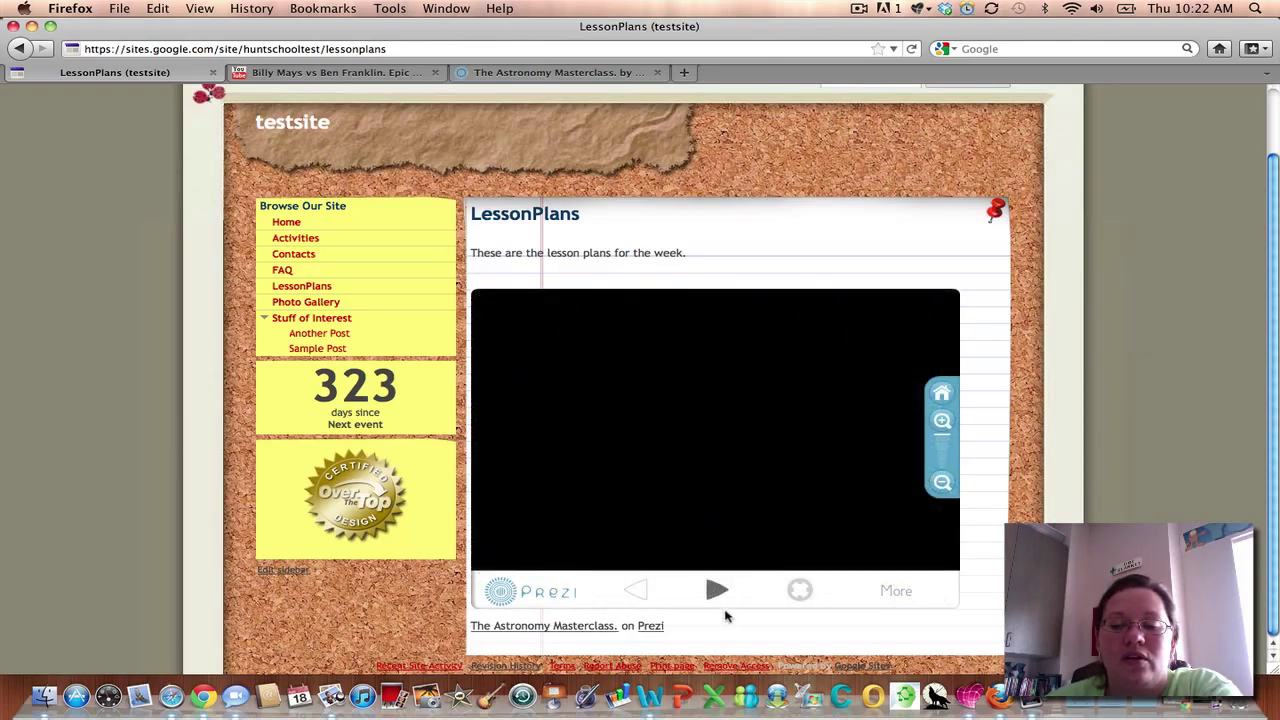
Advance the embedded Astronomy Masterclass presentation to the An Introduction to Practical Astronomy slide.
click(714, 591)
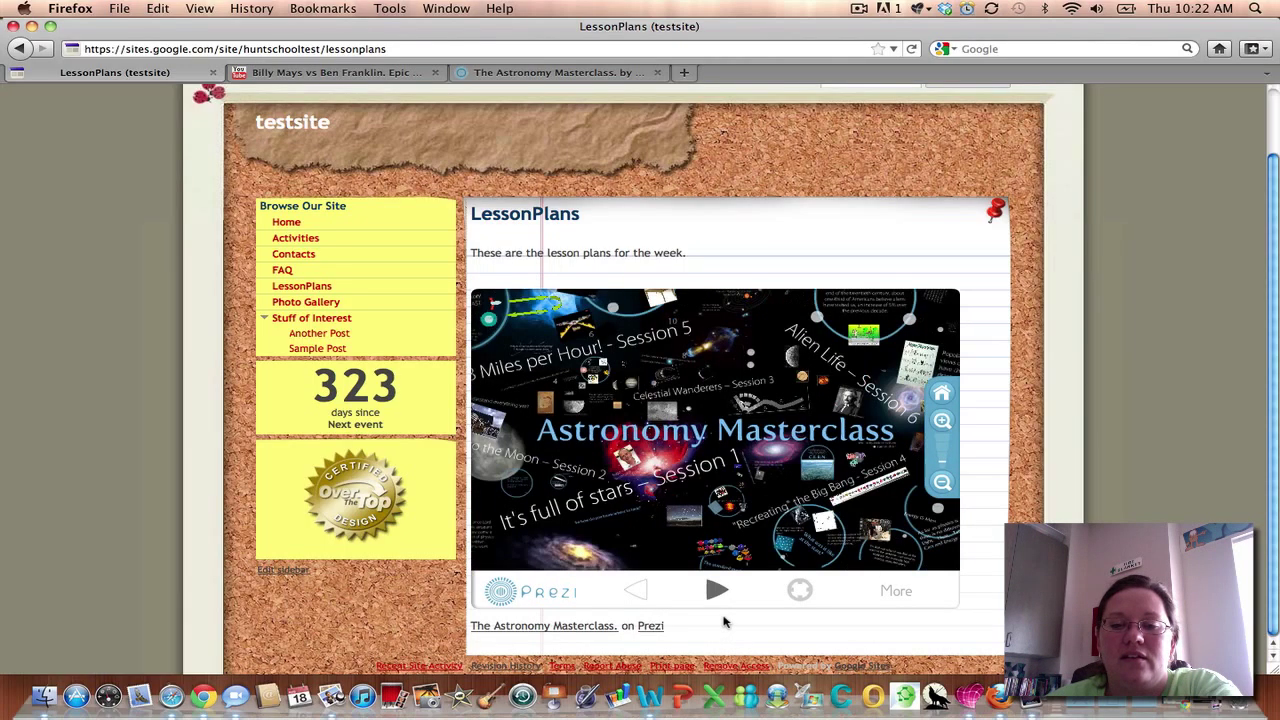
click(737, 606)
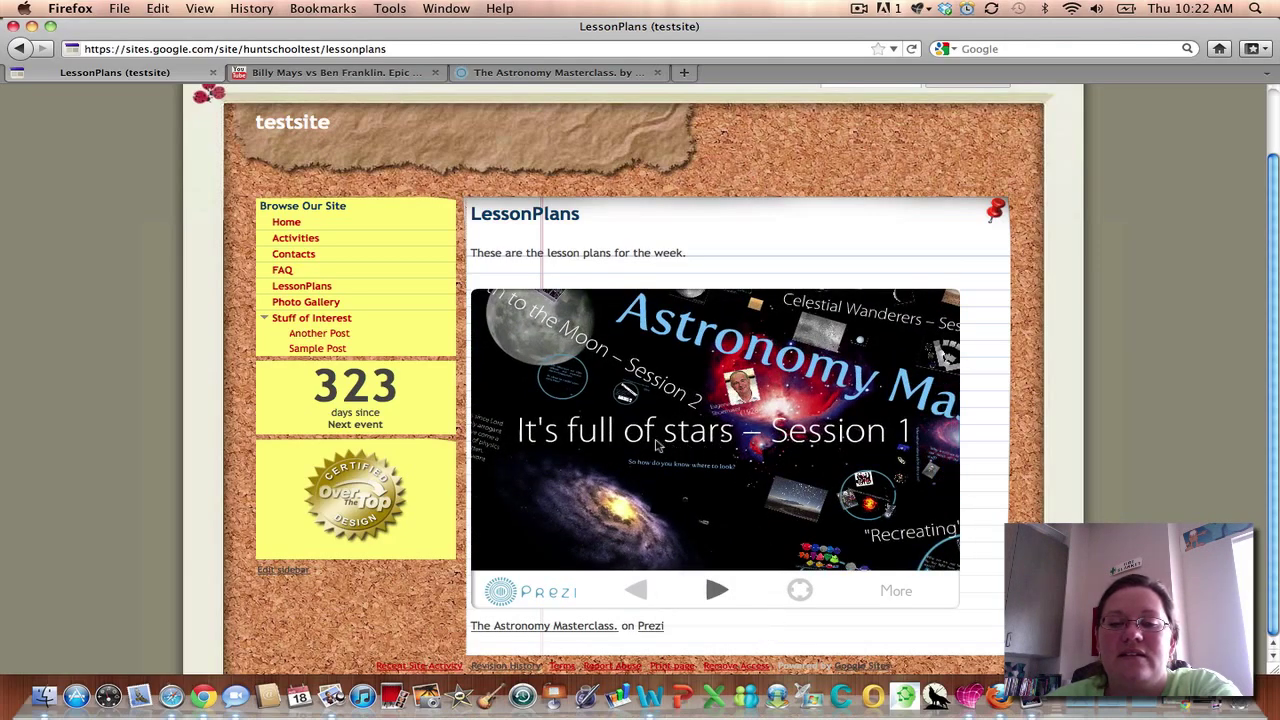
click(727, 594)
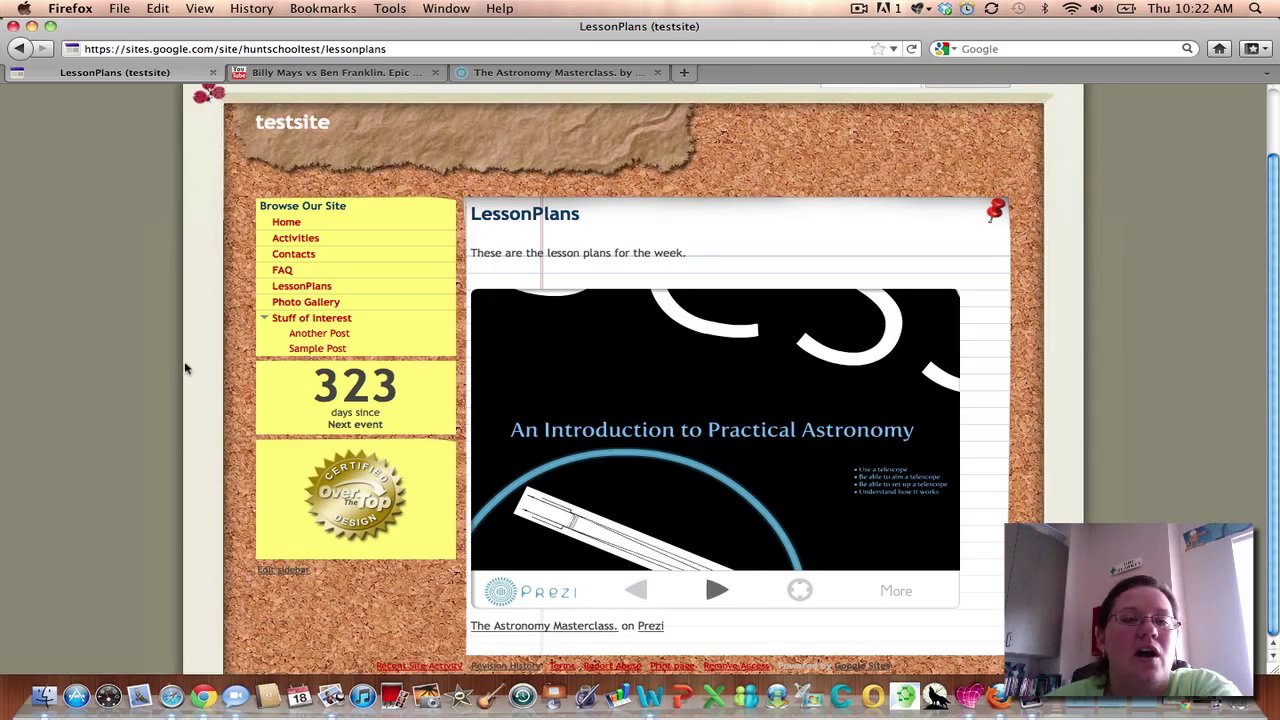
Open the LessonPlans page for editing and place the cursor by the embedded gadget.
scroll(190, 350, up, 3)
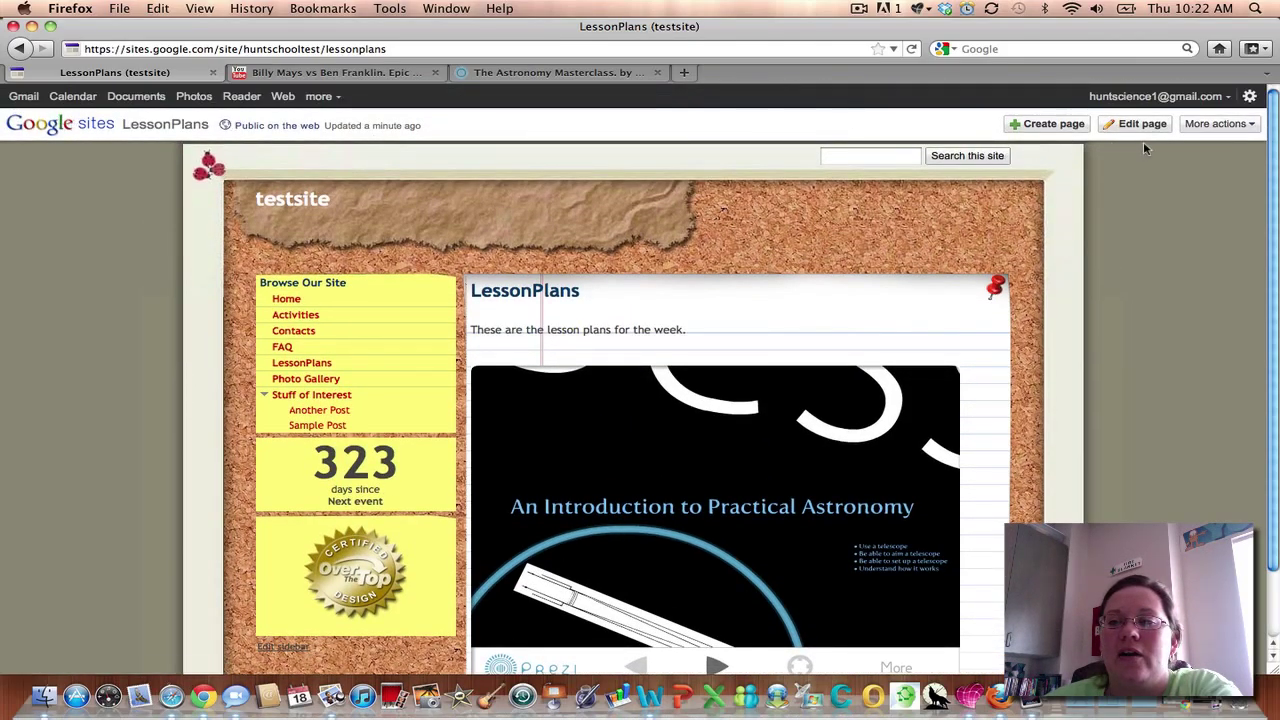
click(1138, 124)
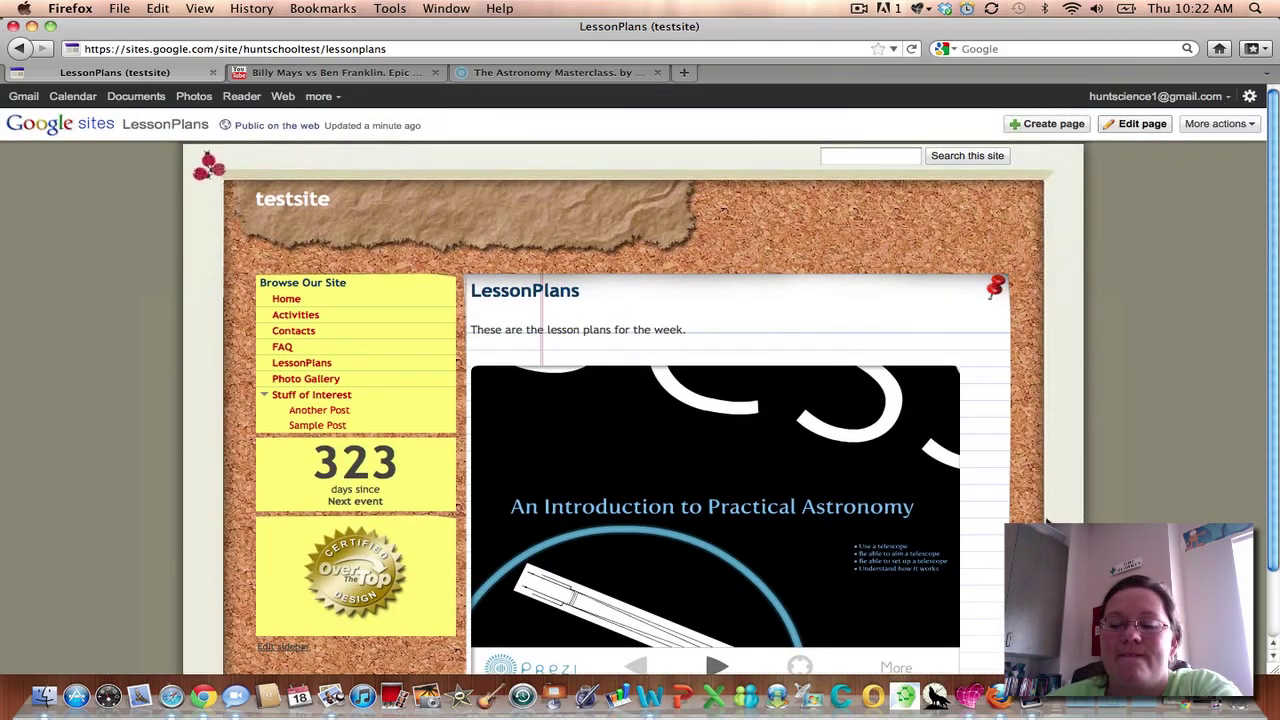
click(848, 490)
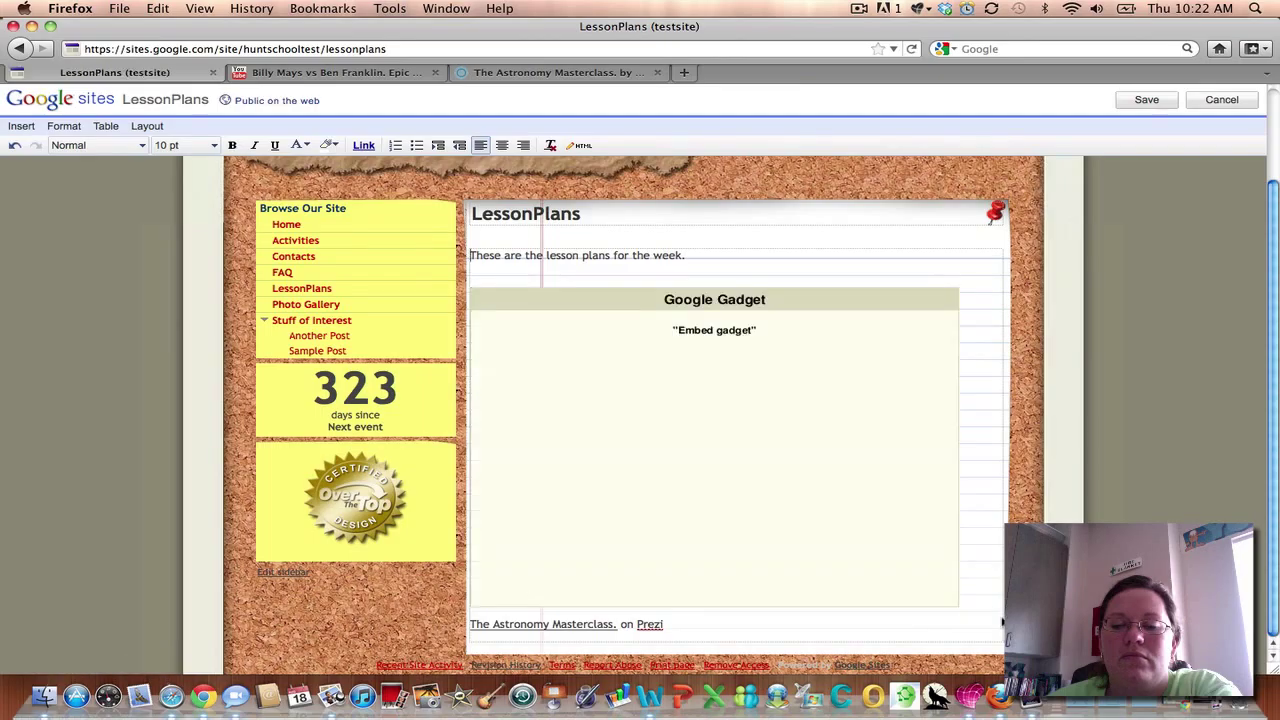
key(Return)
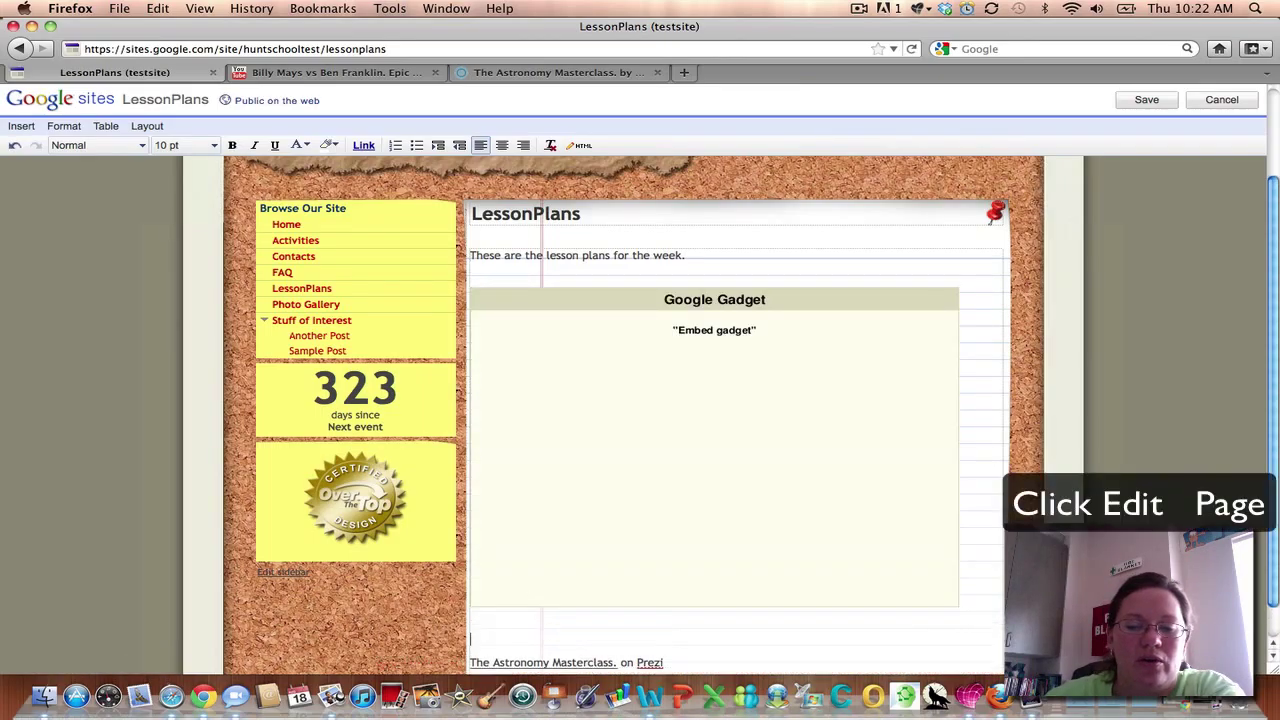
scroll(957, 529, down, 2)
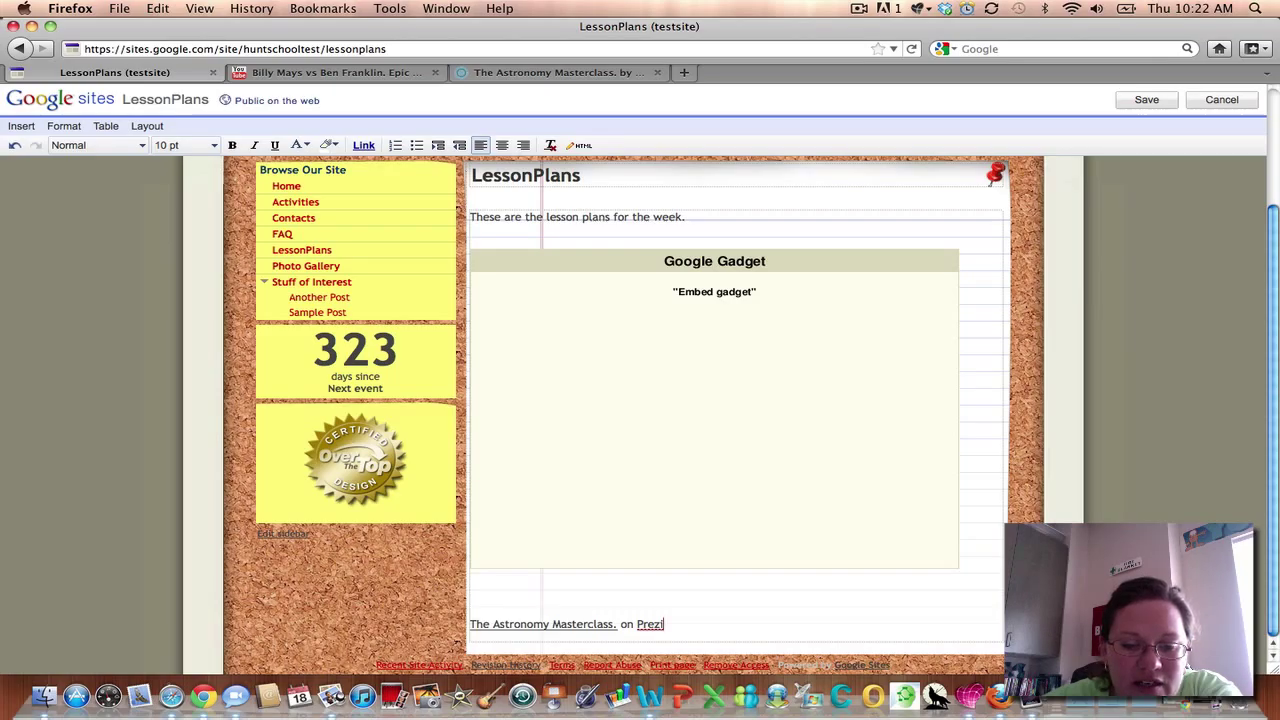
click(650, 624)
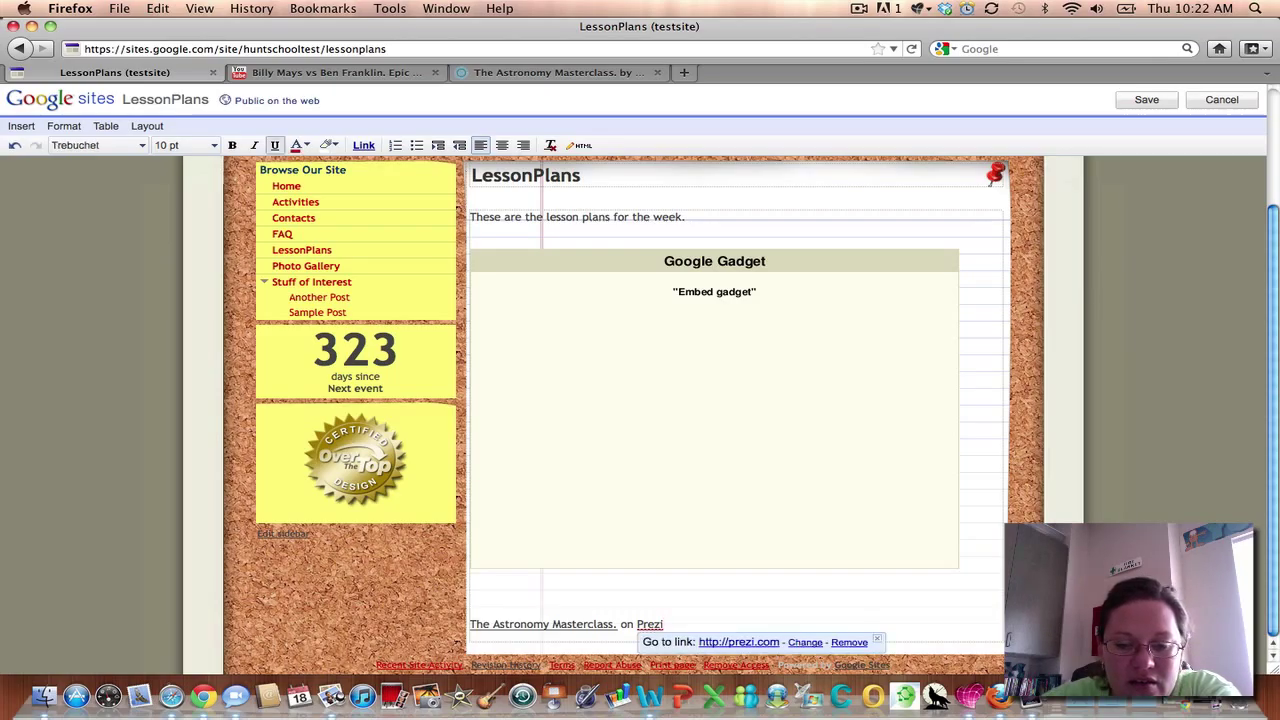
click(500, 624)
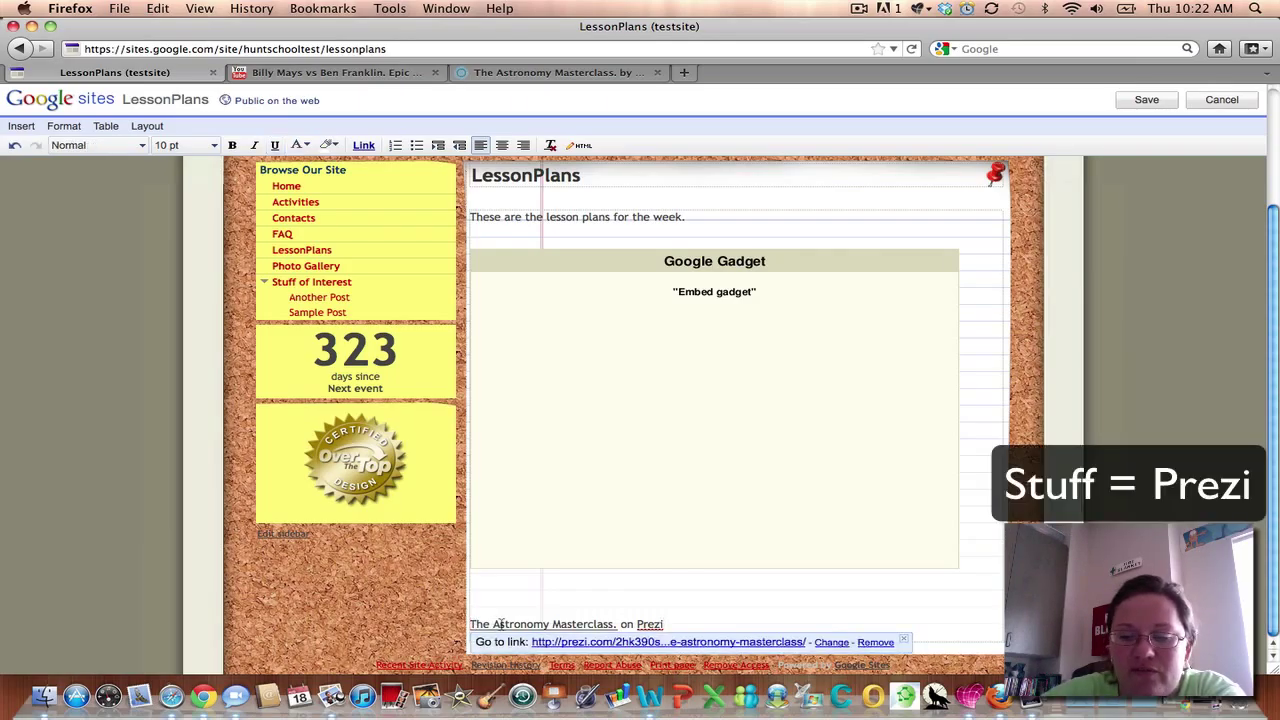
key(BackSpace)
key(BackSpace)
key(BackSpace)
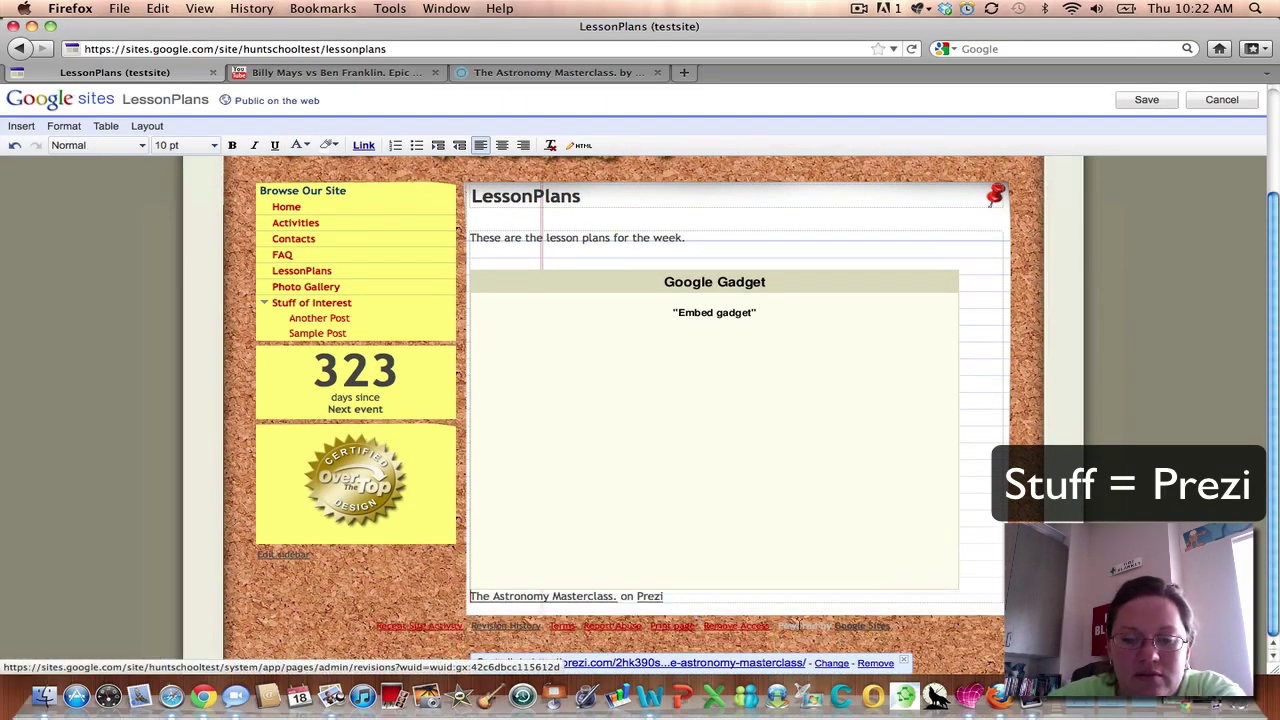
Add an empty line below the Astronomy Masterclass caption and start inserting an image there.
click(682, 603)
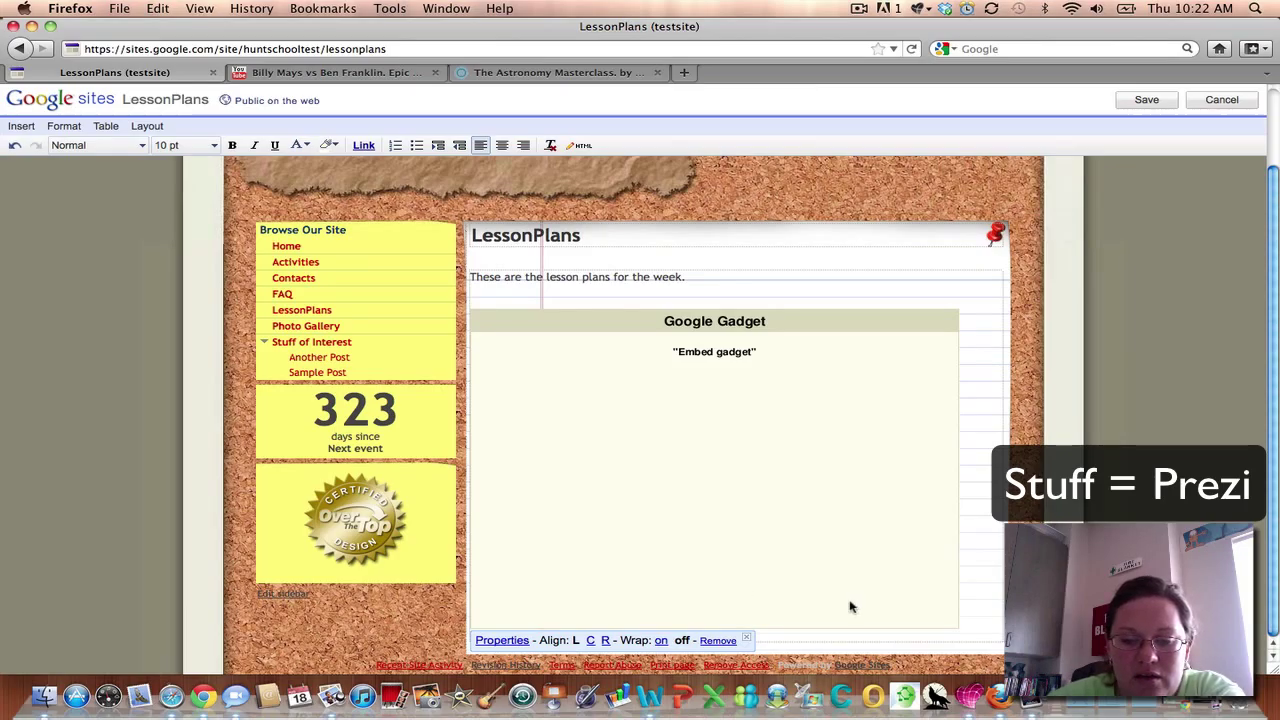
click(787, 640)
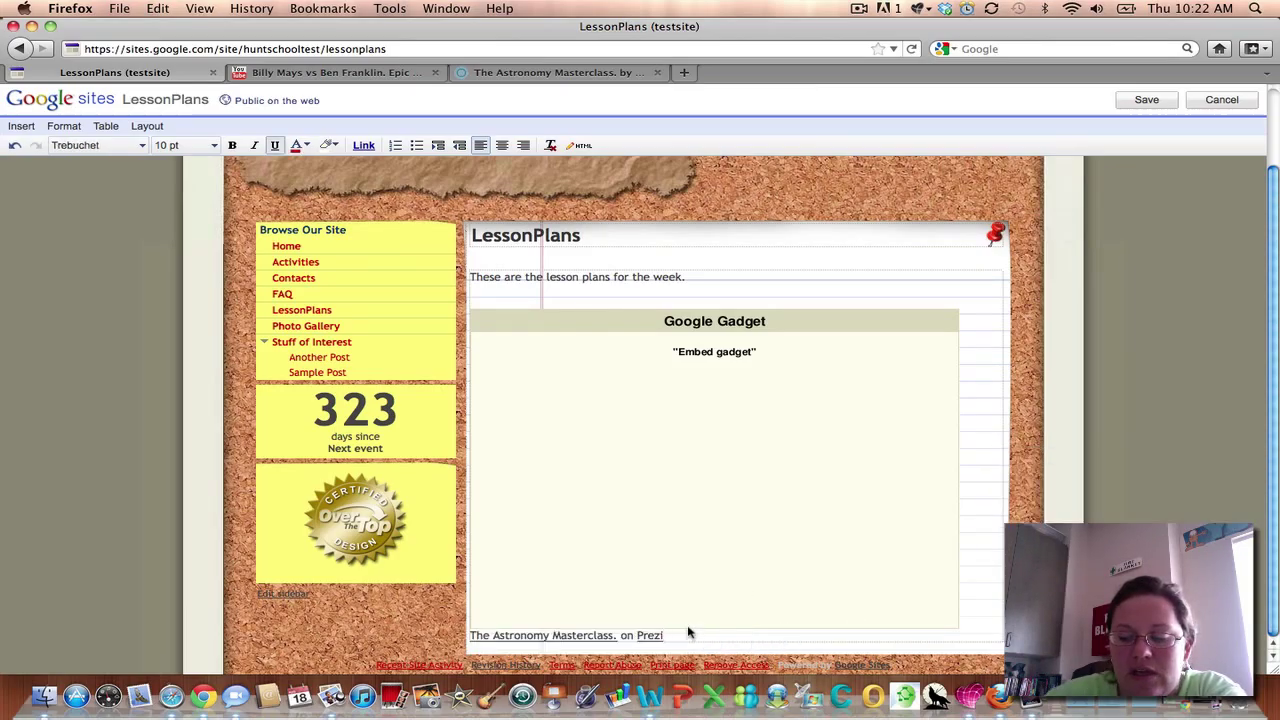
key(Return)
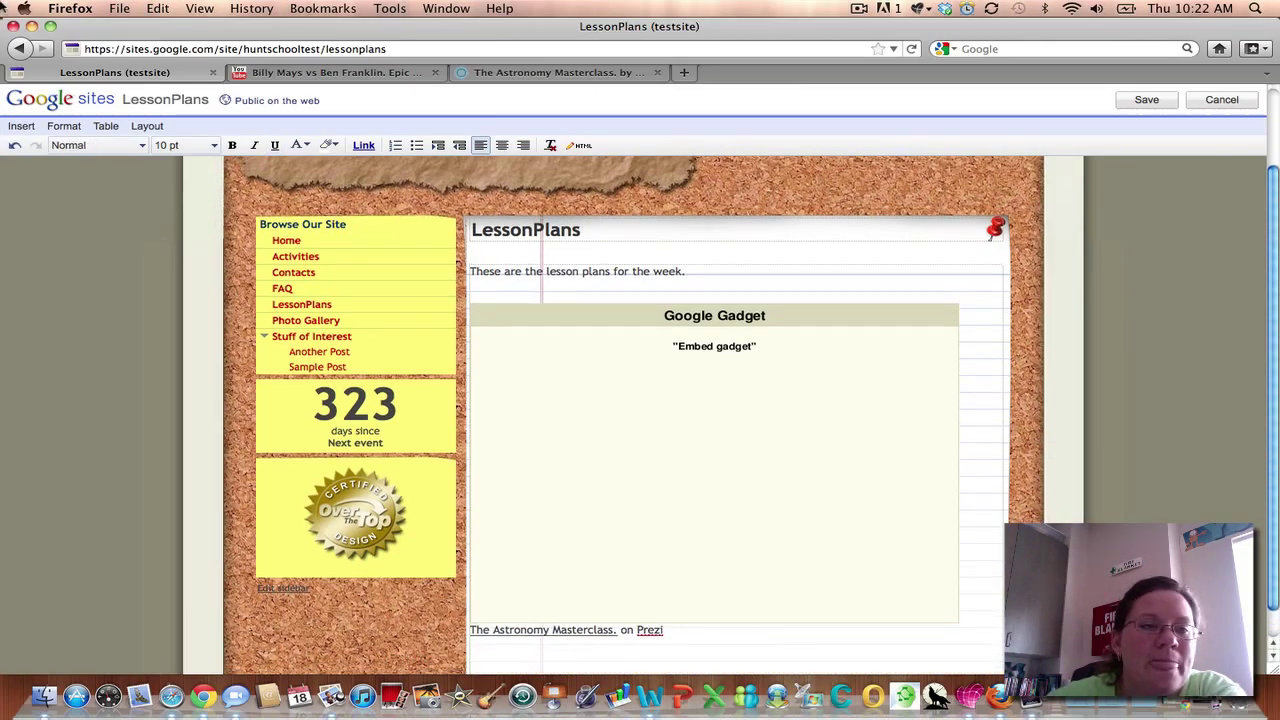
click(14, 127)
click(48, 148)
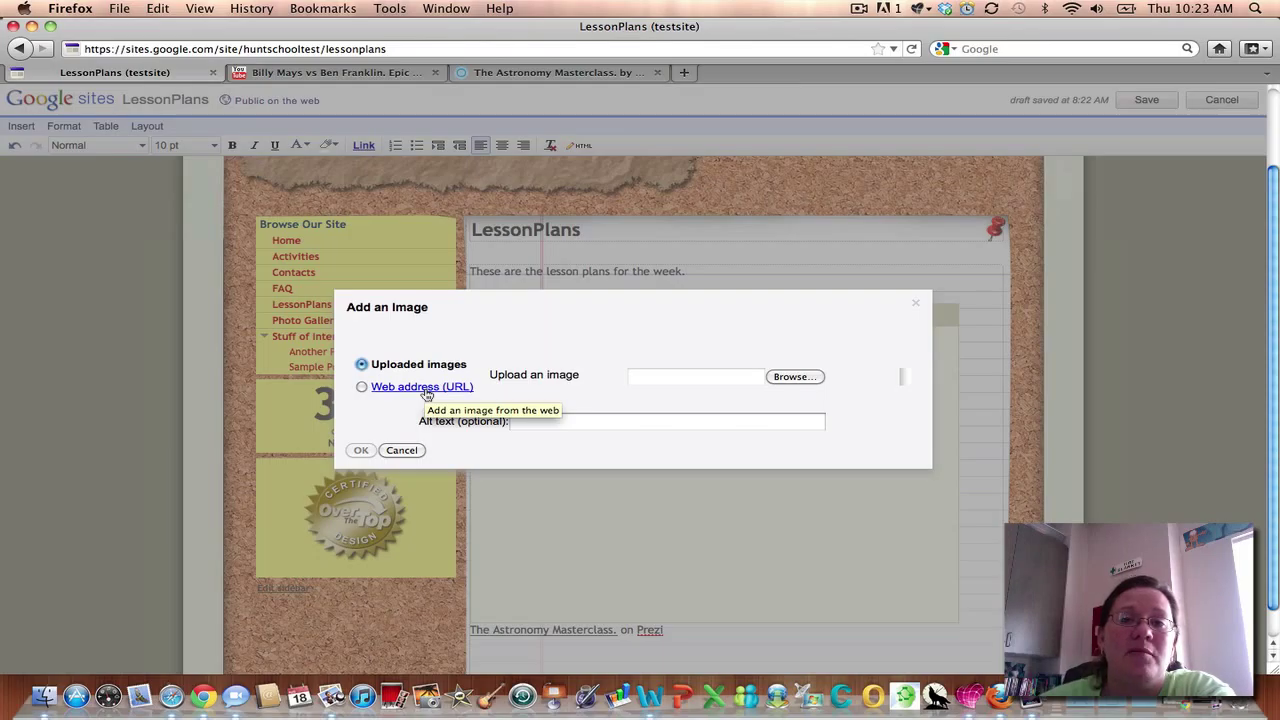
Open Google in a new browser tab and search for learningroxmysox.
click(683, 71)
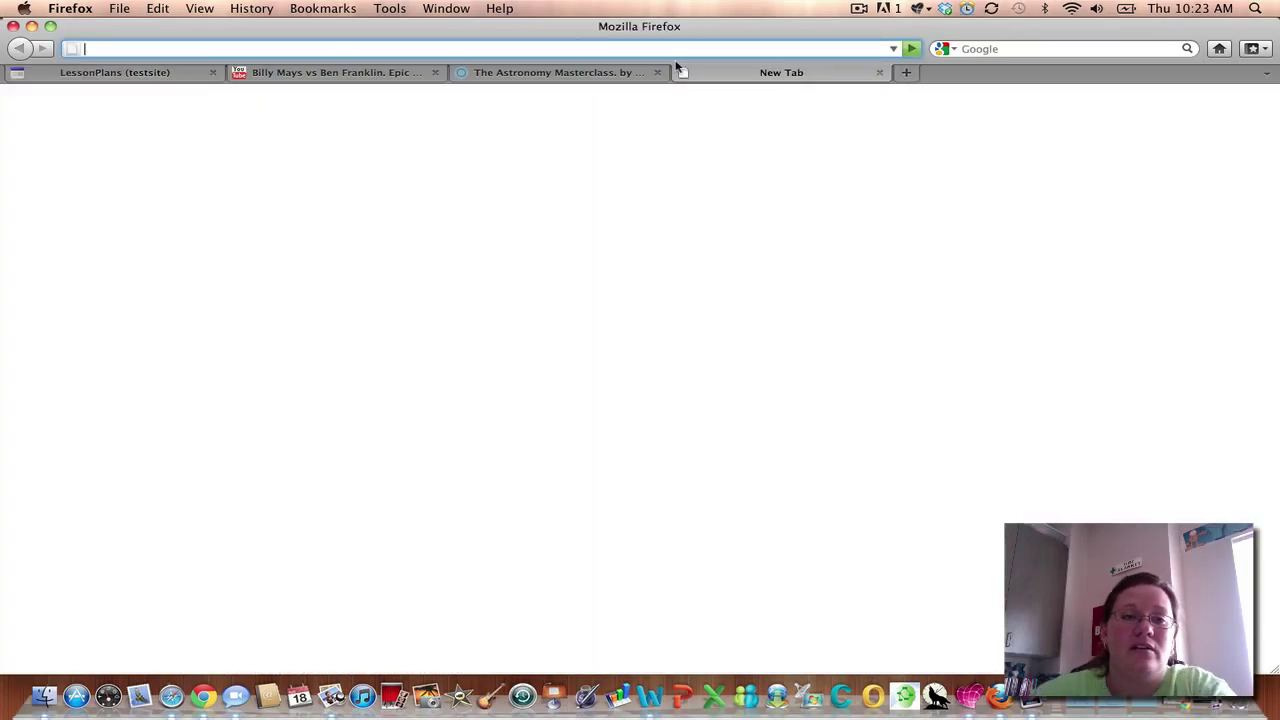
text(google)
key(Return)
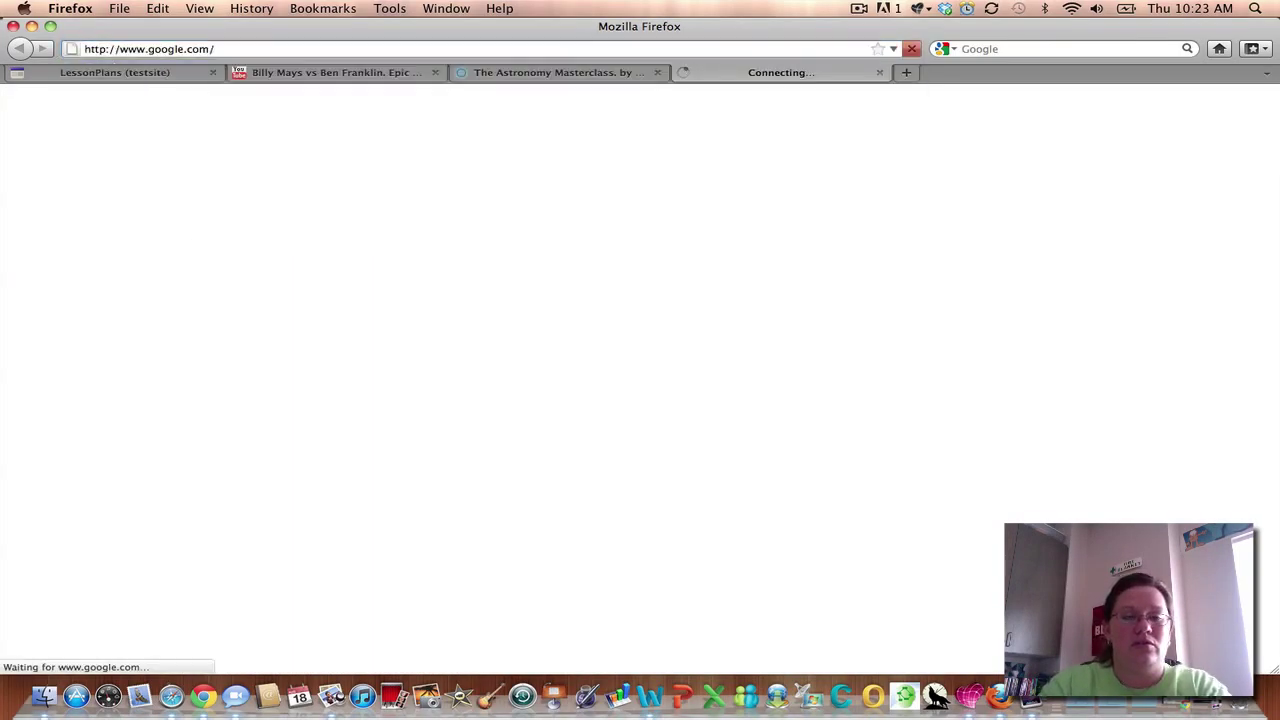
text(learning)
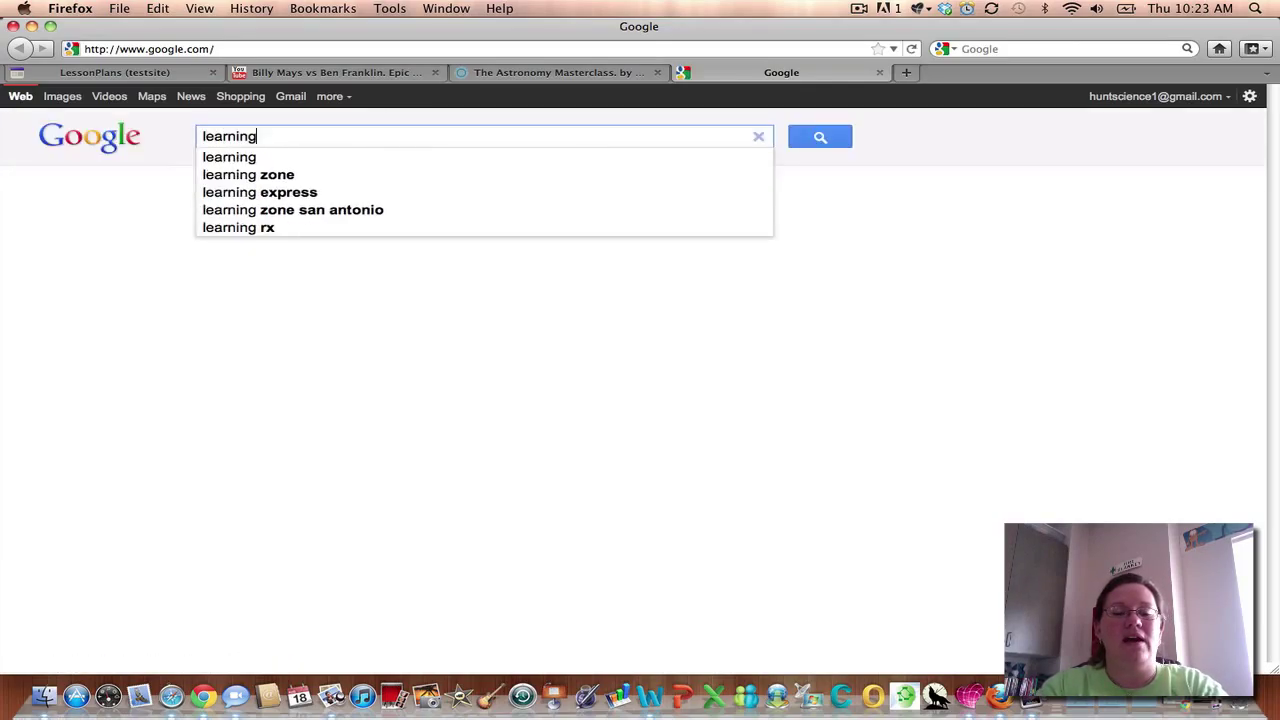
text(rox,)
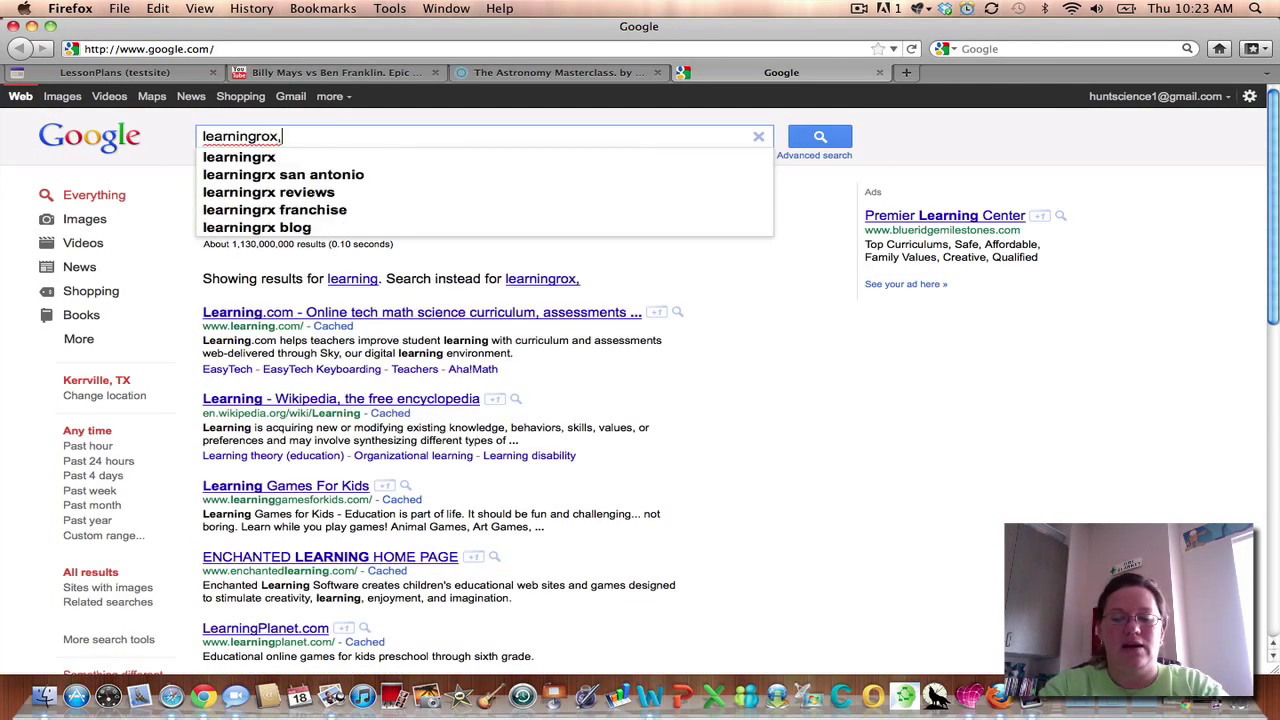
key(BackSpace)
text(mysox)
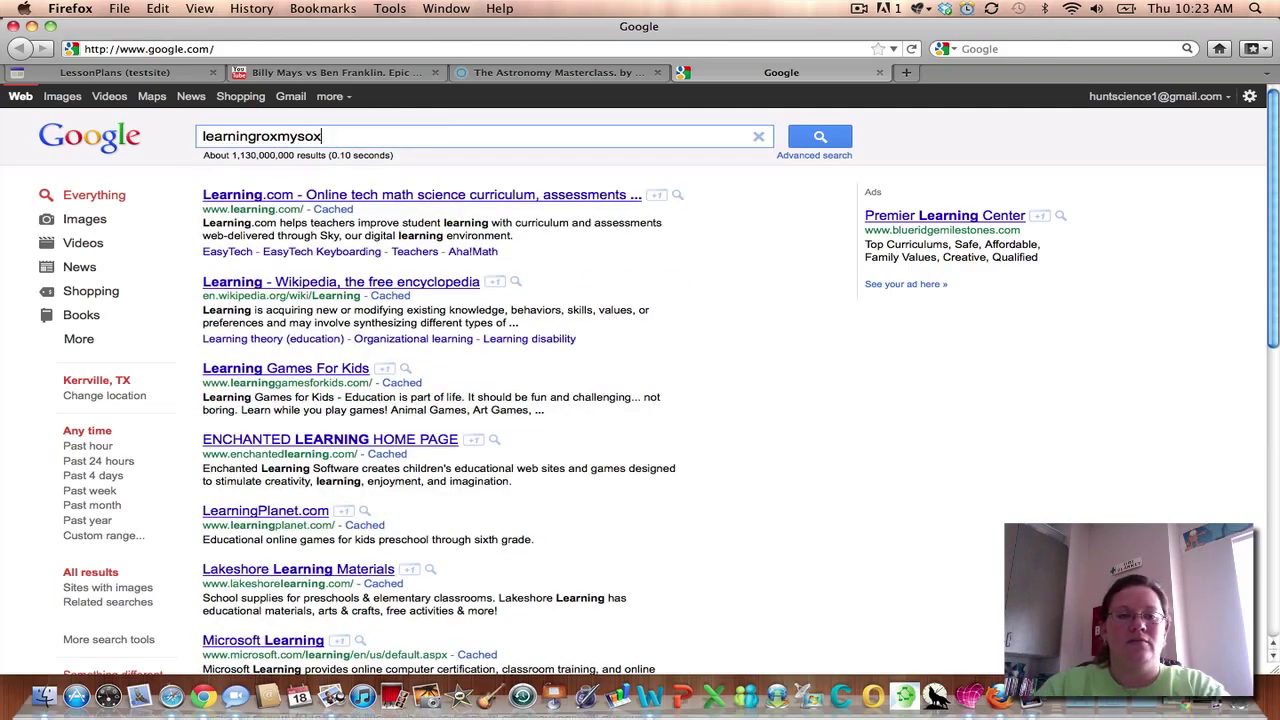
key(Return)
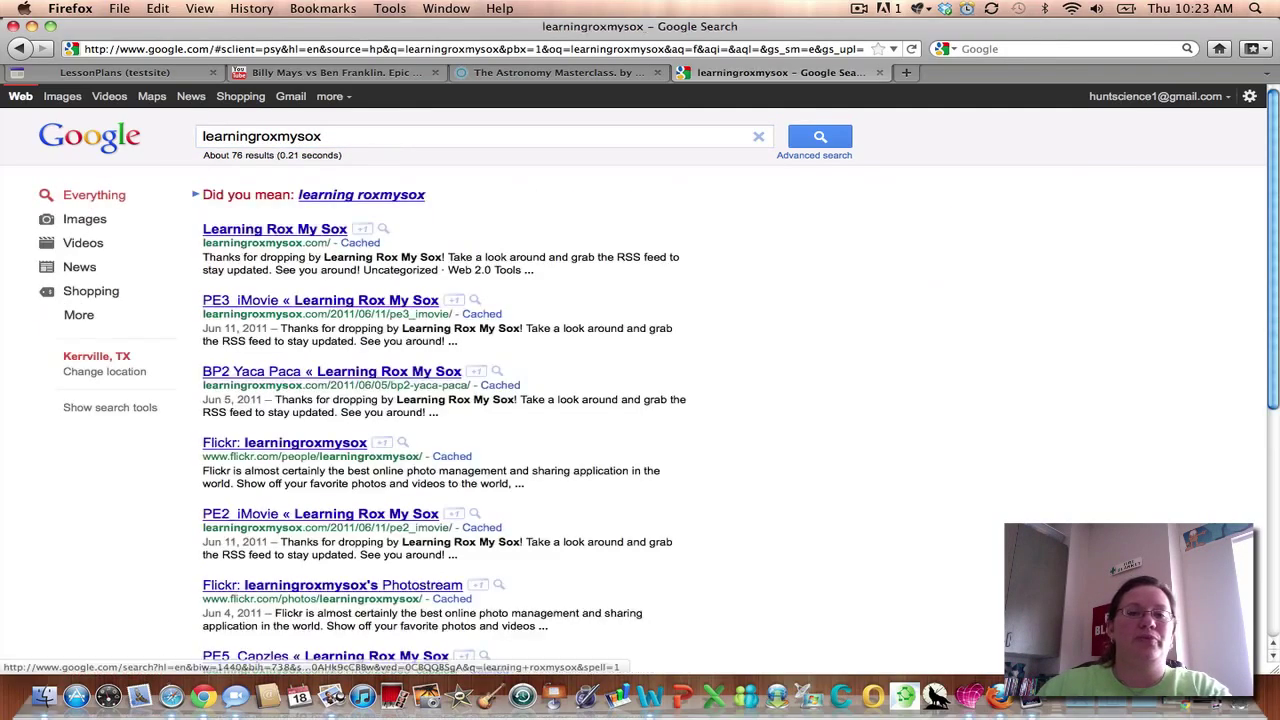
Refine the search to learningroxmysox flickr, back out of the blog page and bring up the WrigleyPanorama1 photo on Flickr.
click(365, 135)
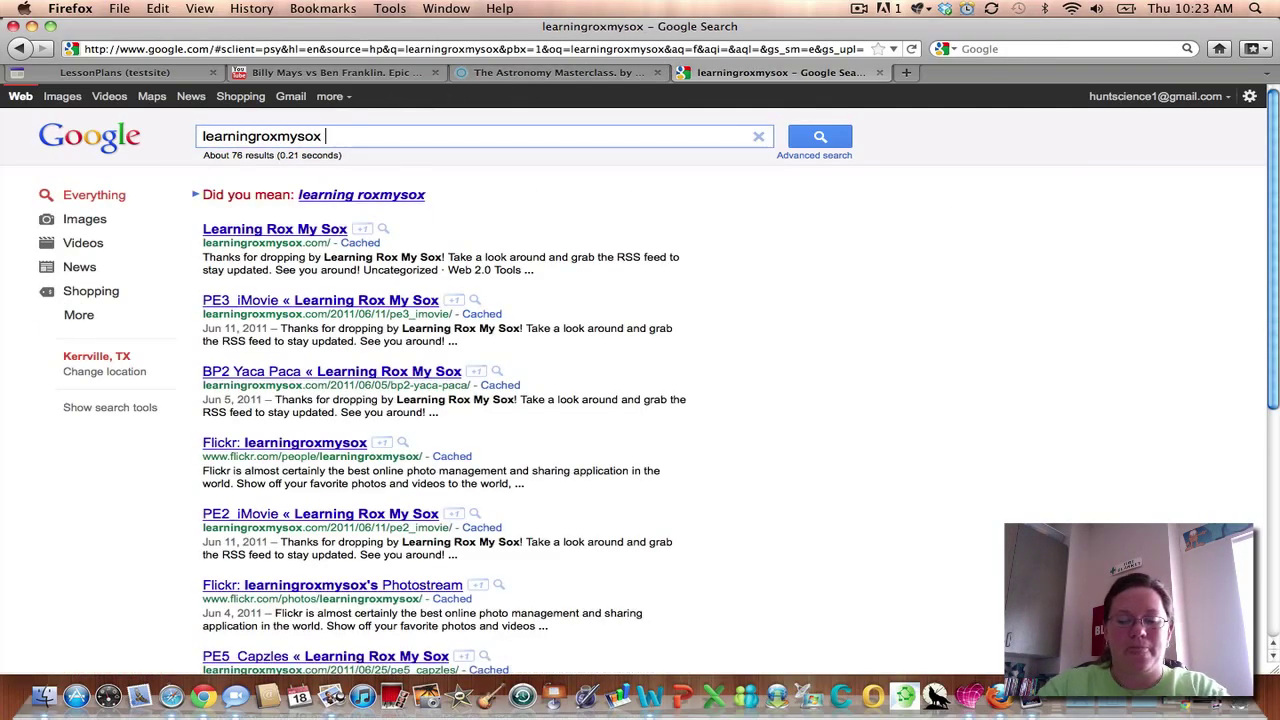
text(flickr)
key(Return)
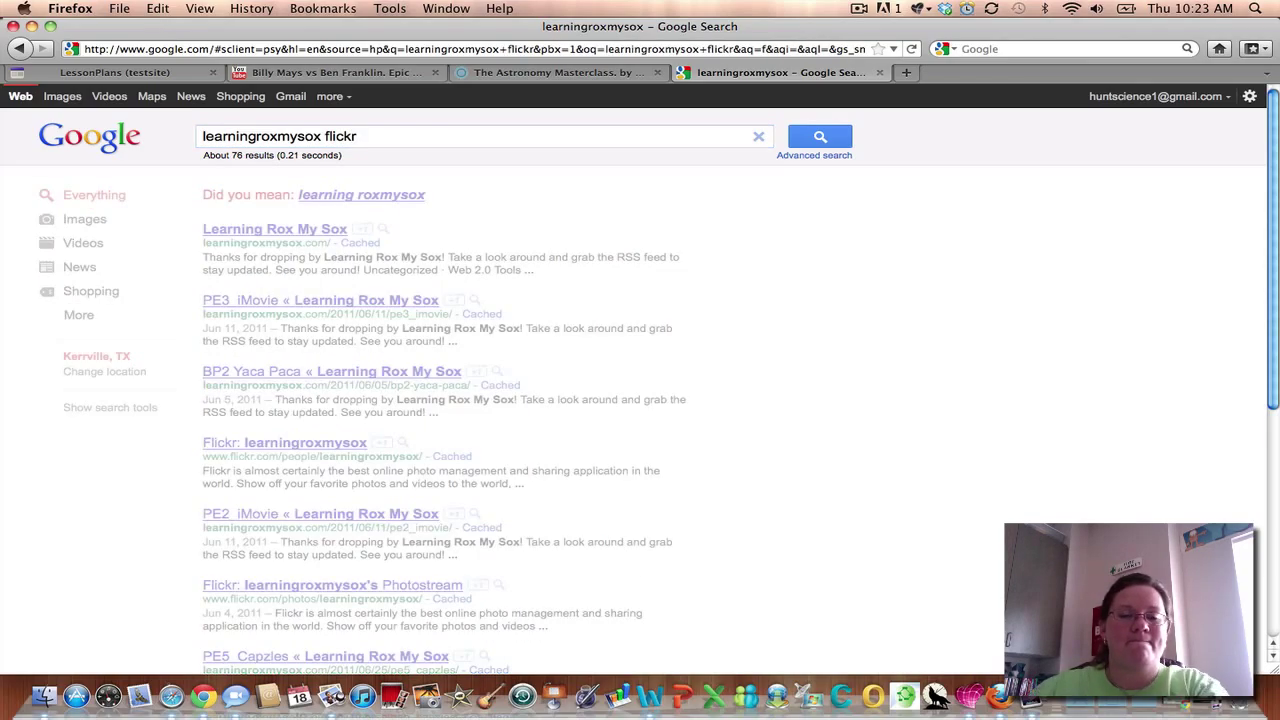
click(370, 198)
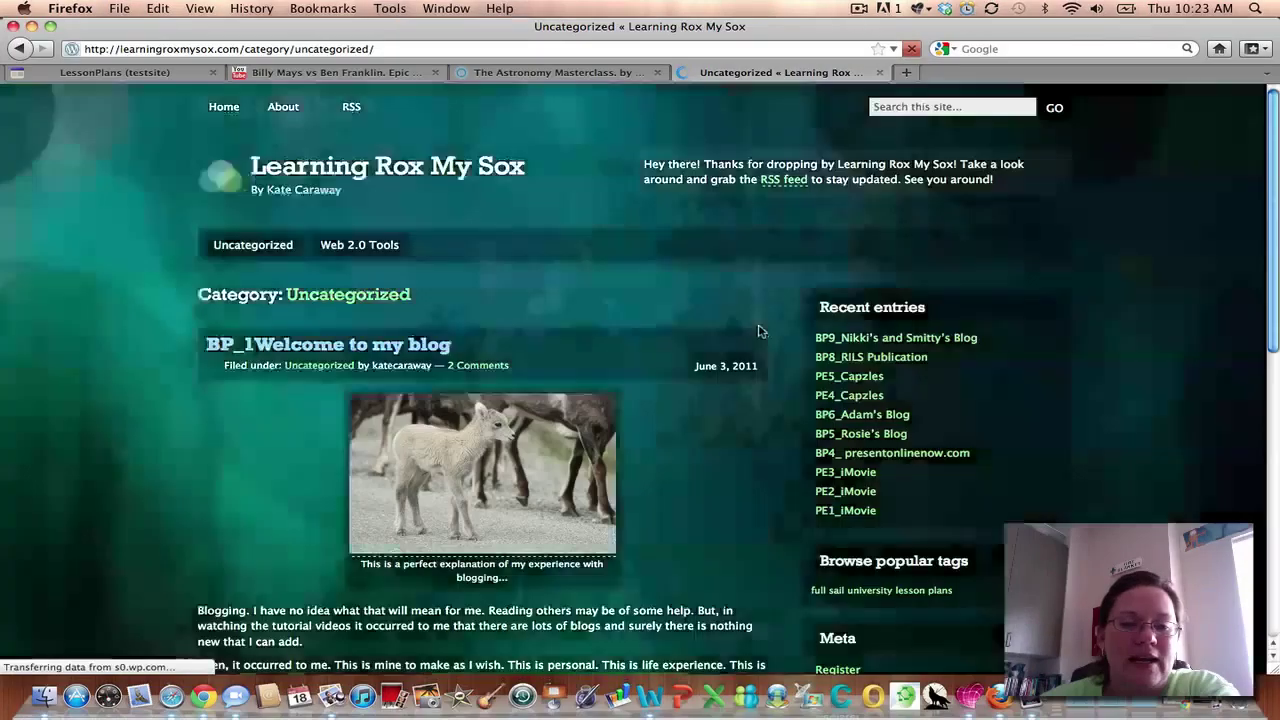
click(19, 48)
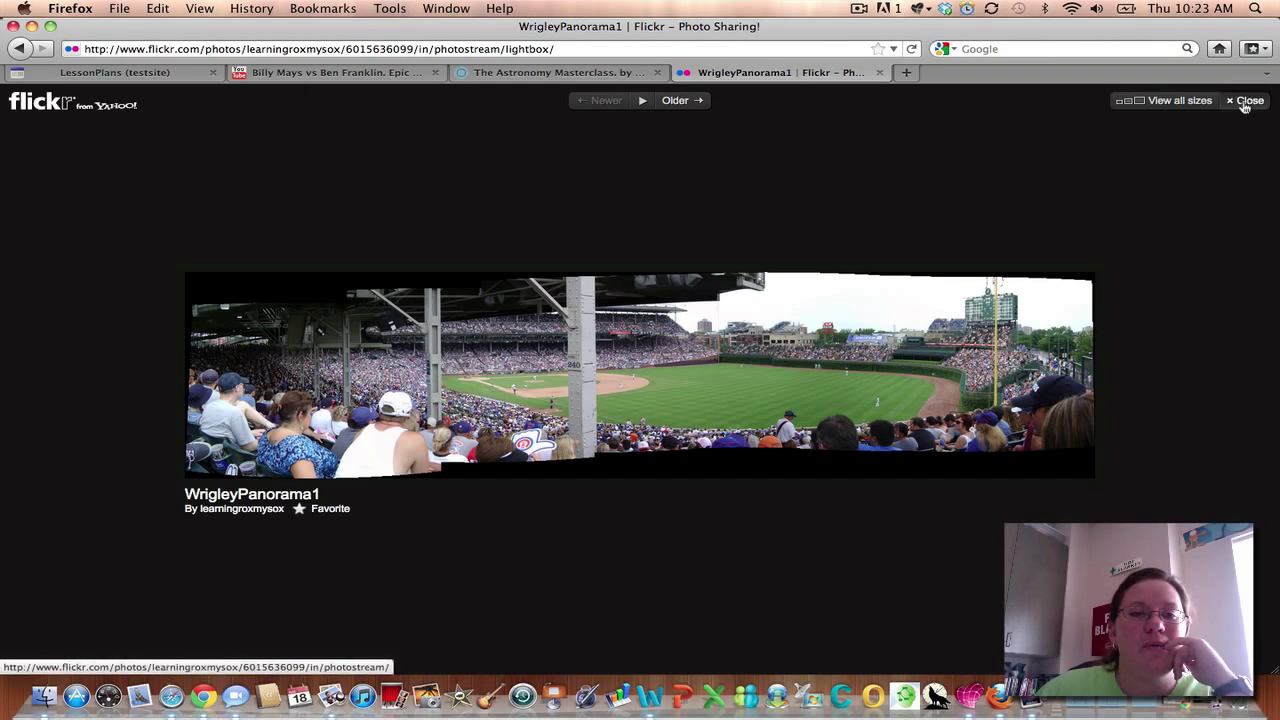
Close the enlarged view of the WrigleyPanorama1 photo and copy its share link to the clipboard.
click(1245, 100)
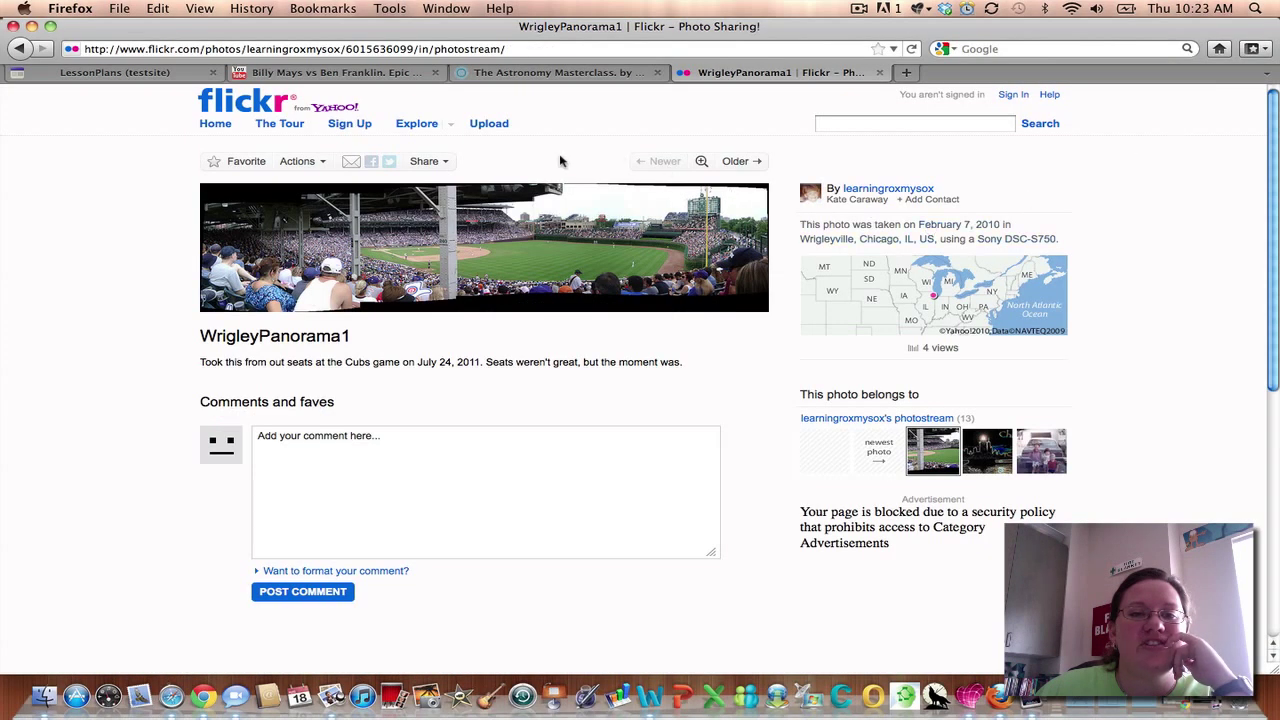
click(436, 170)
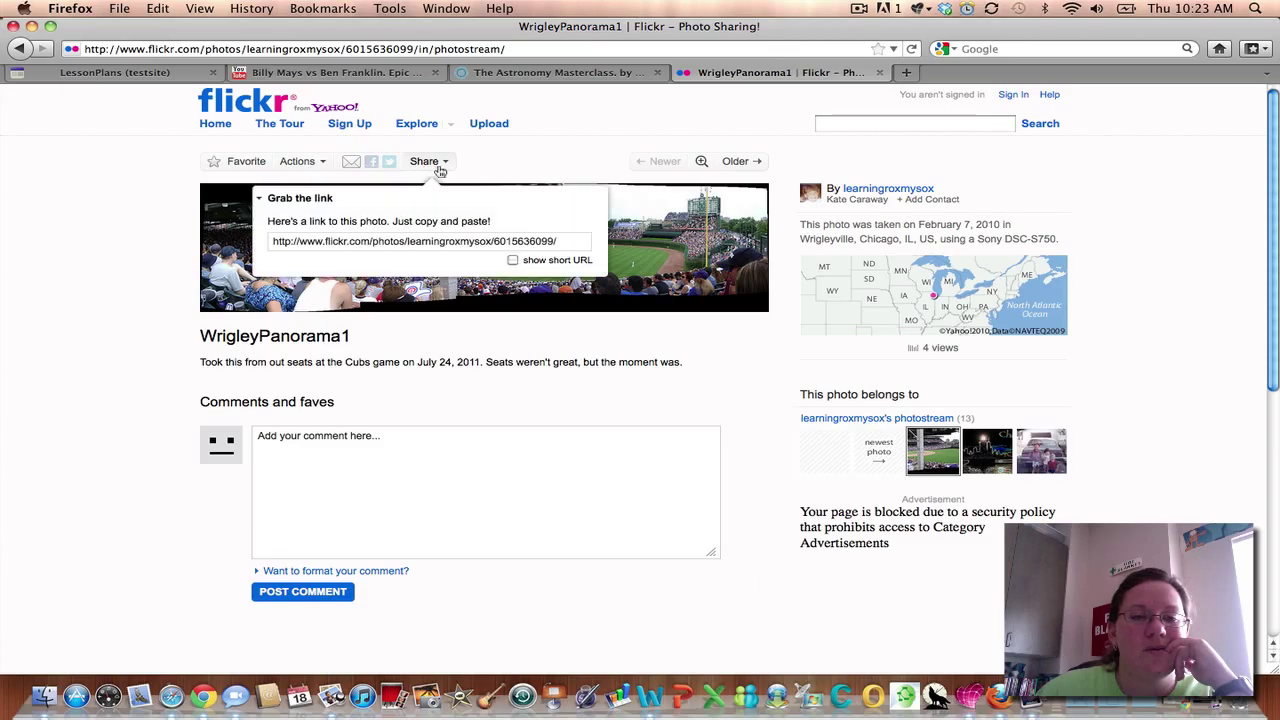
click(270, 241)
key(super+c)
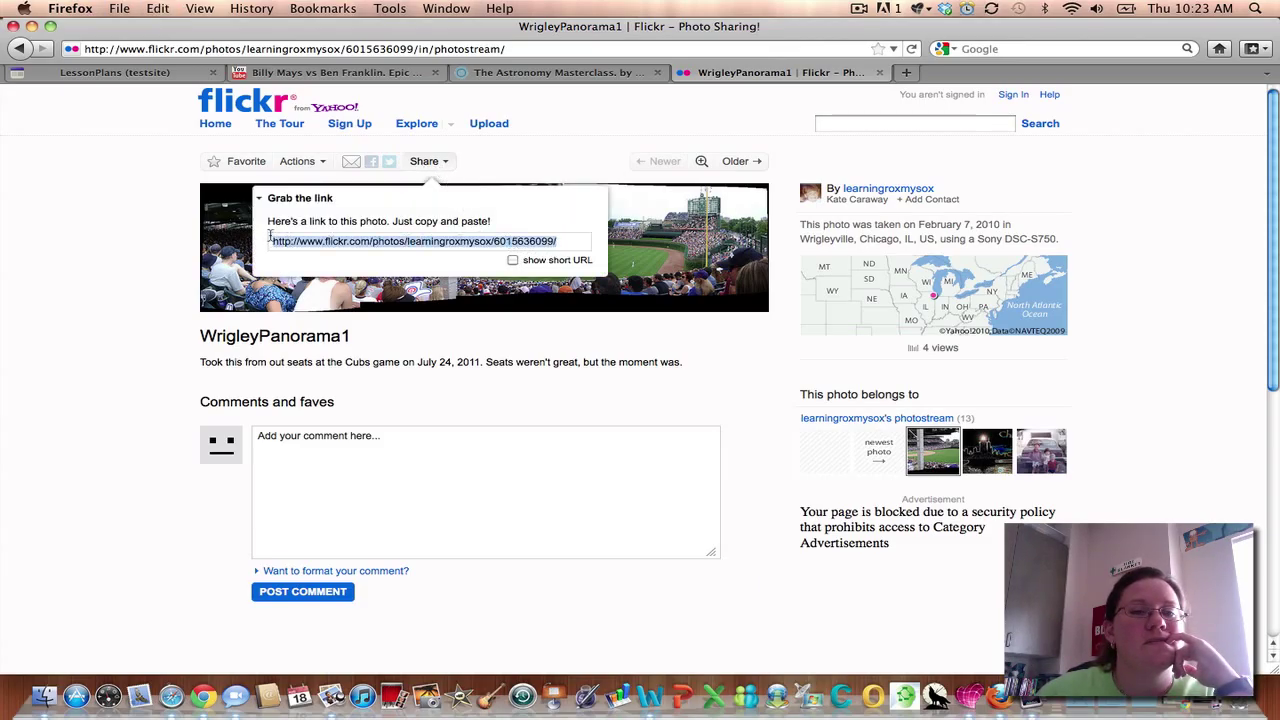
Back in the LessonPlans image dialog, use the copied Flickr link as the image's web address and set the alt text to Wrigley Field Panorama.
click(100, 76)
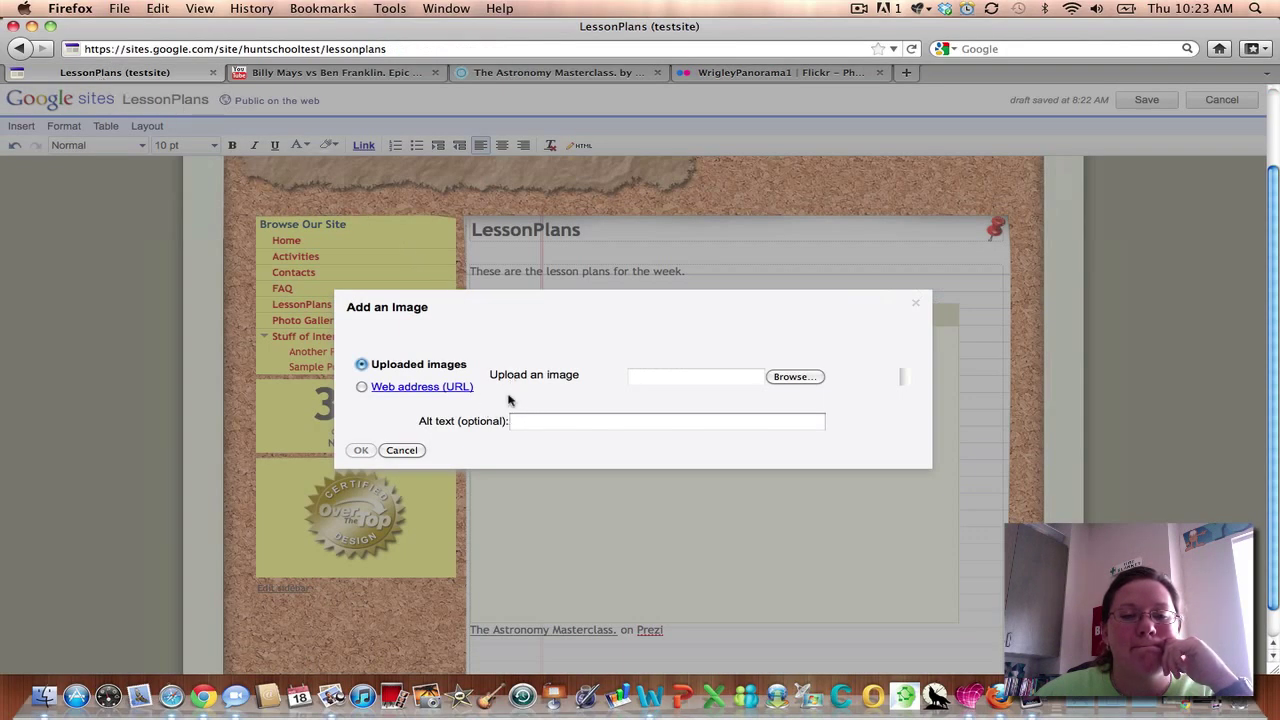
click(410, 388)
key(super+v)
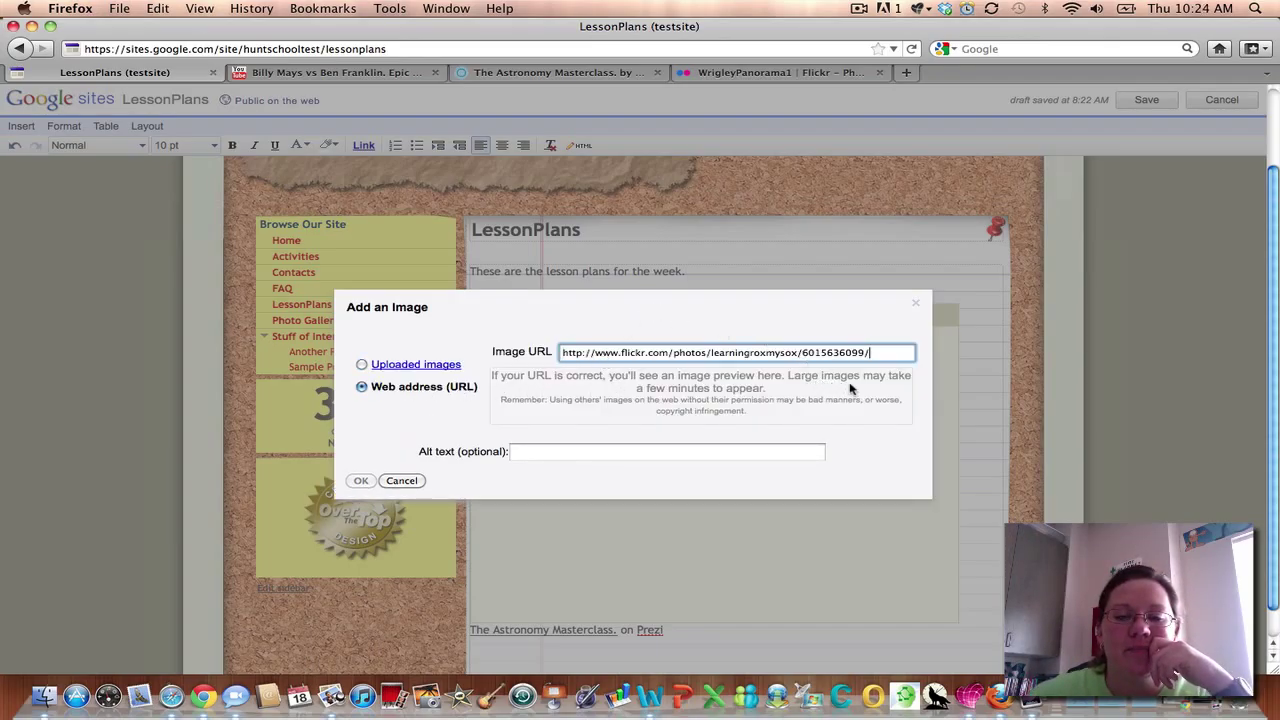
click(525, 455)
text(Wrigley)
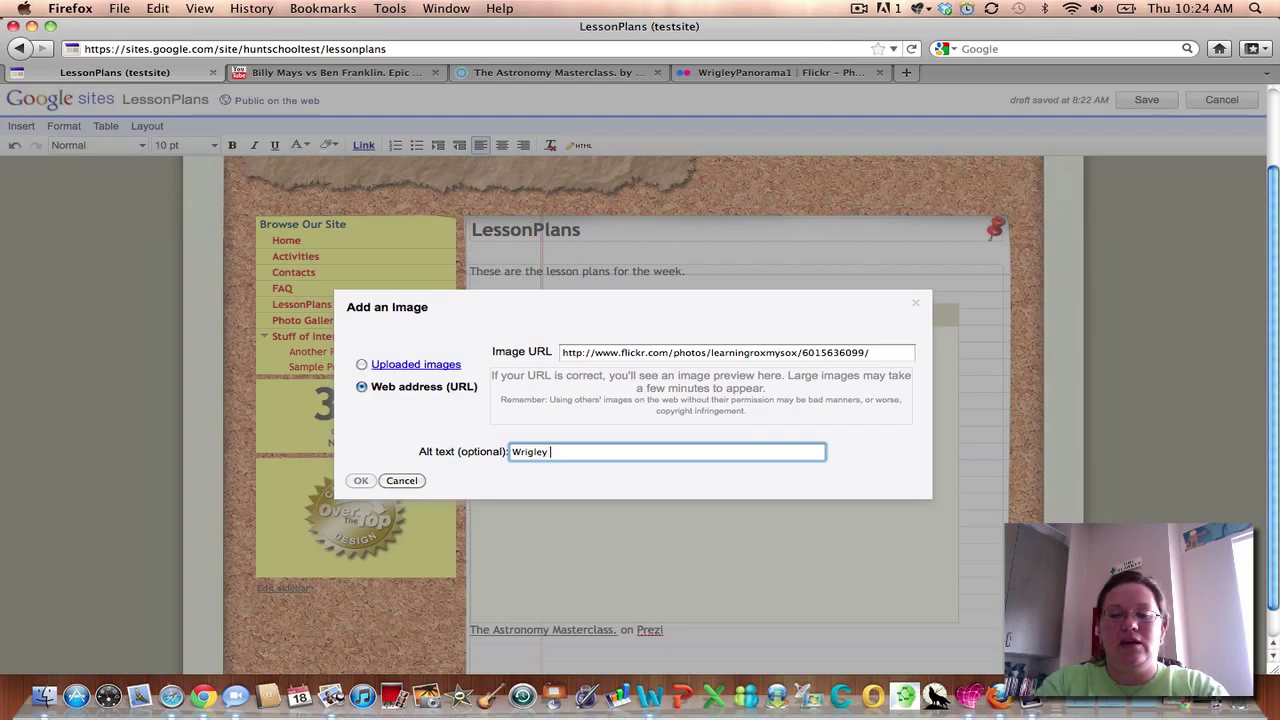
text( Field Panorama)
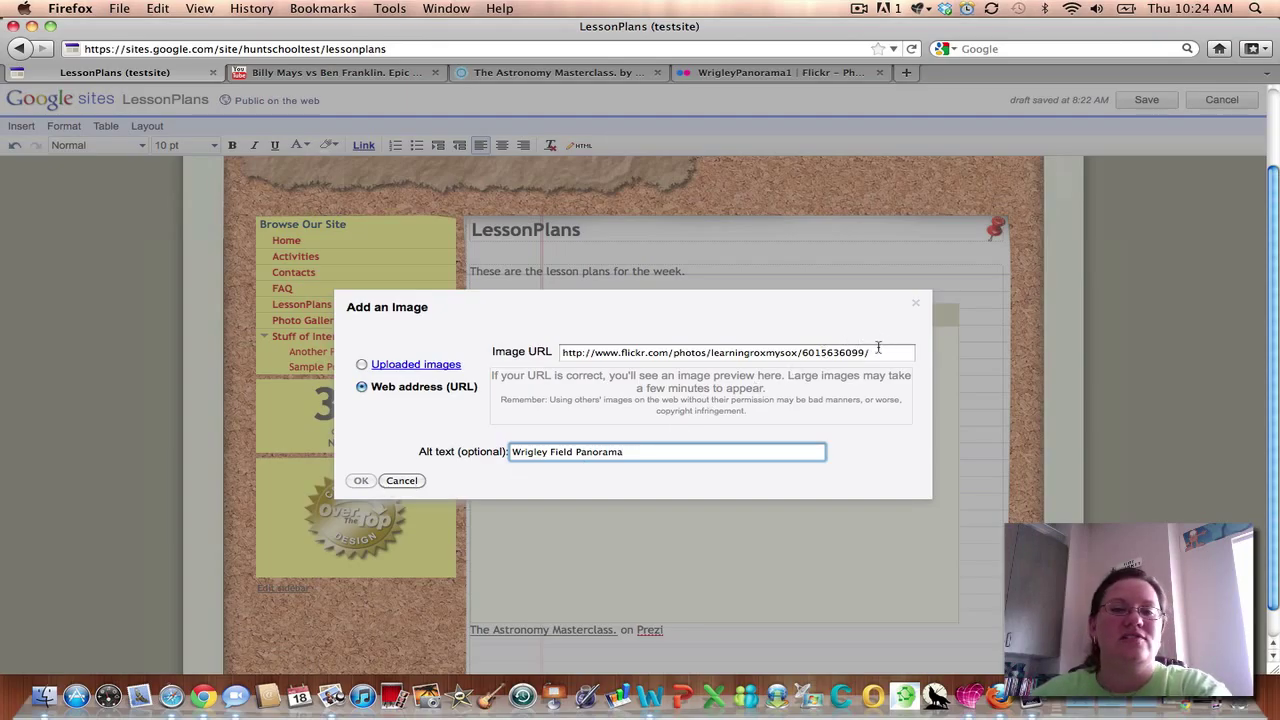
Clear the image URL and return to Flickr to reopen the WrigleyPanorama1 photo in its enlarged view.
triple_click(619, 344)
key(BackSpace)
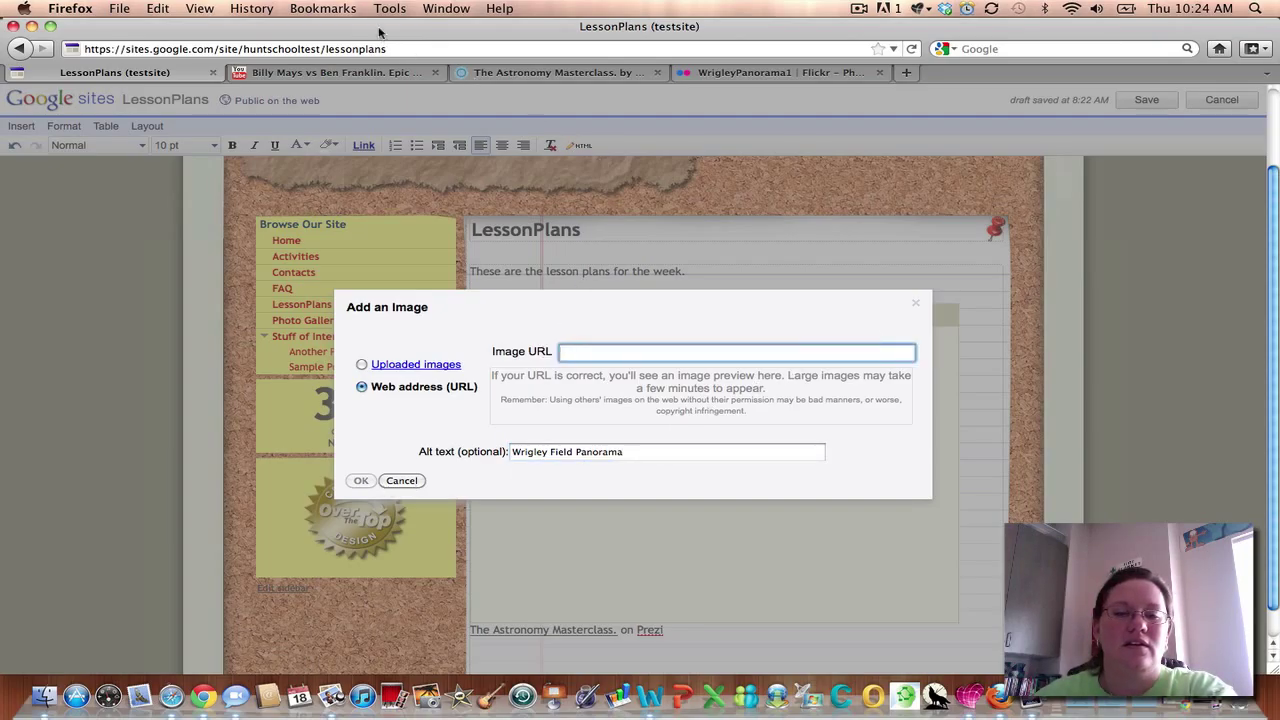
click(759, 73)
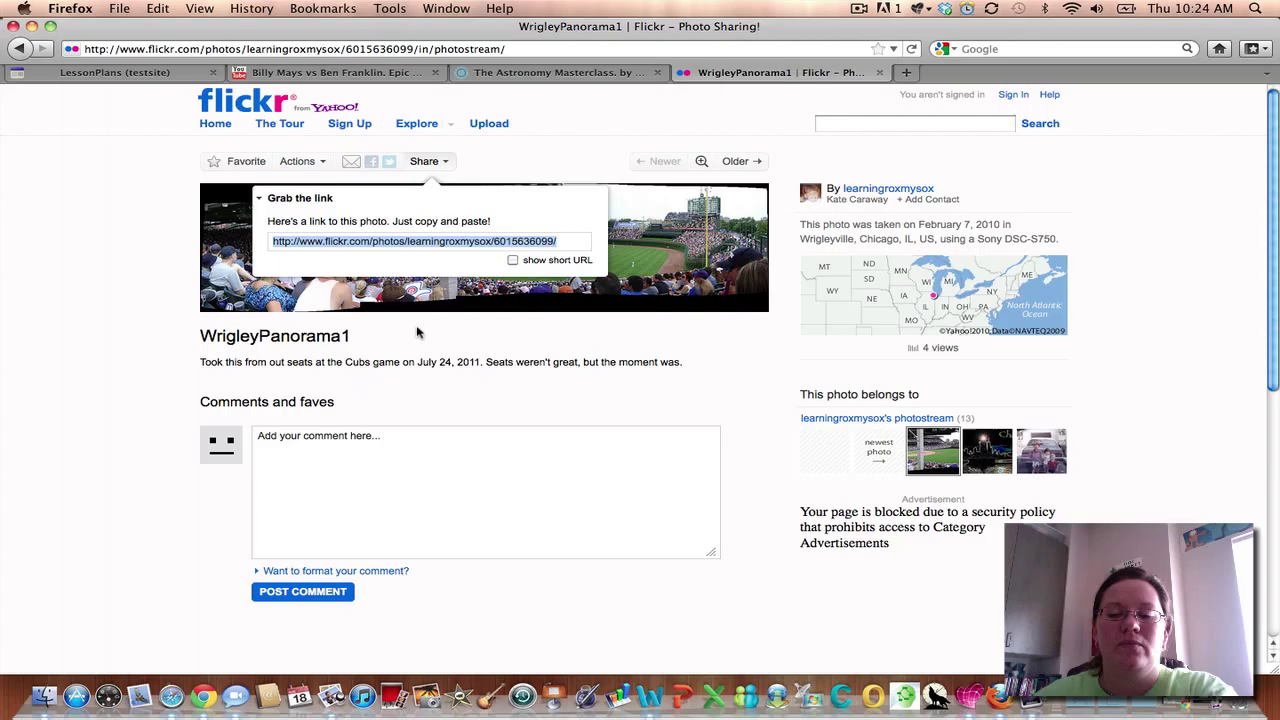
click(143, 366)
click(671, 307)
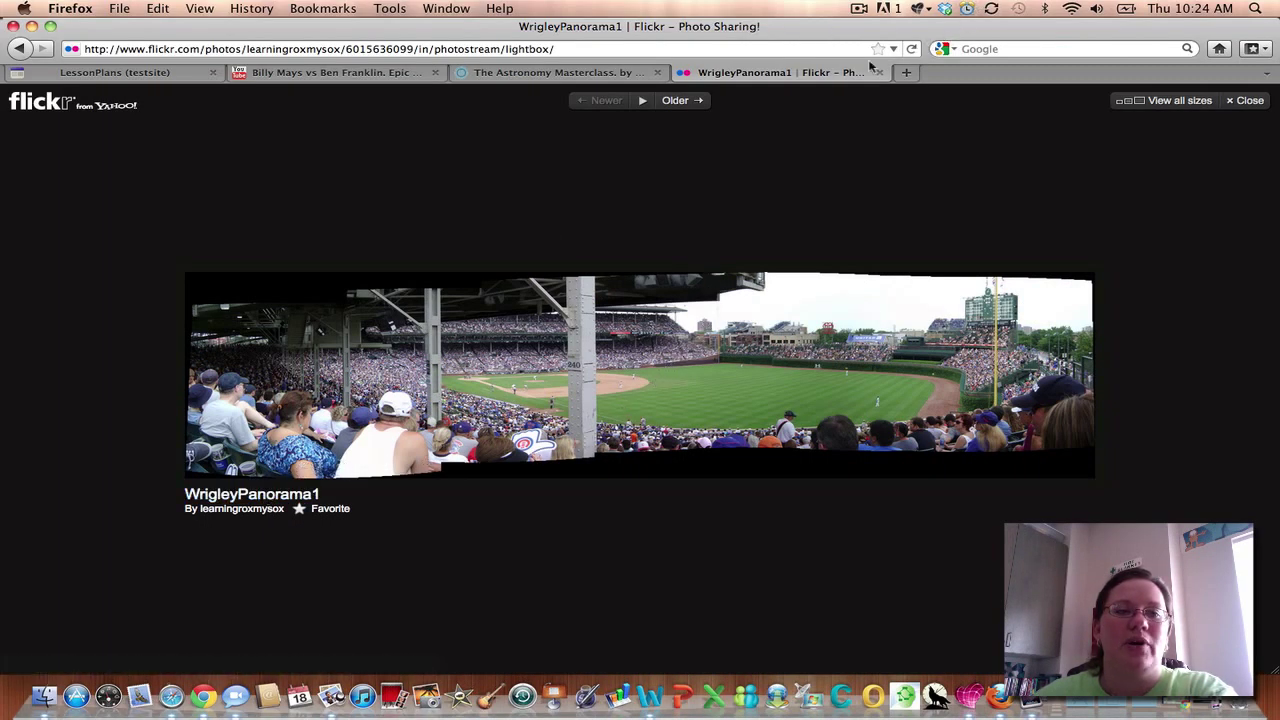
Copy the WrigleyPanorama1 lightbox page address and try it as the image URL in the LessonPlans image dialog.
drag(556, 49, 32, 50)
key(super+c)
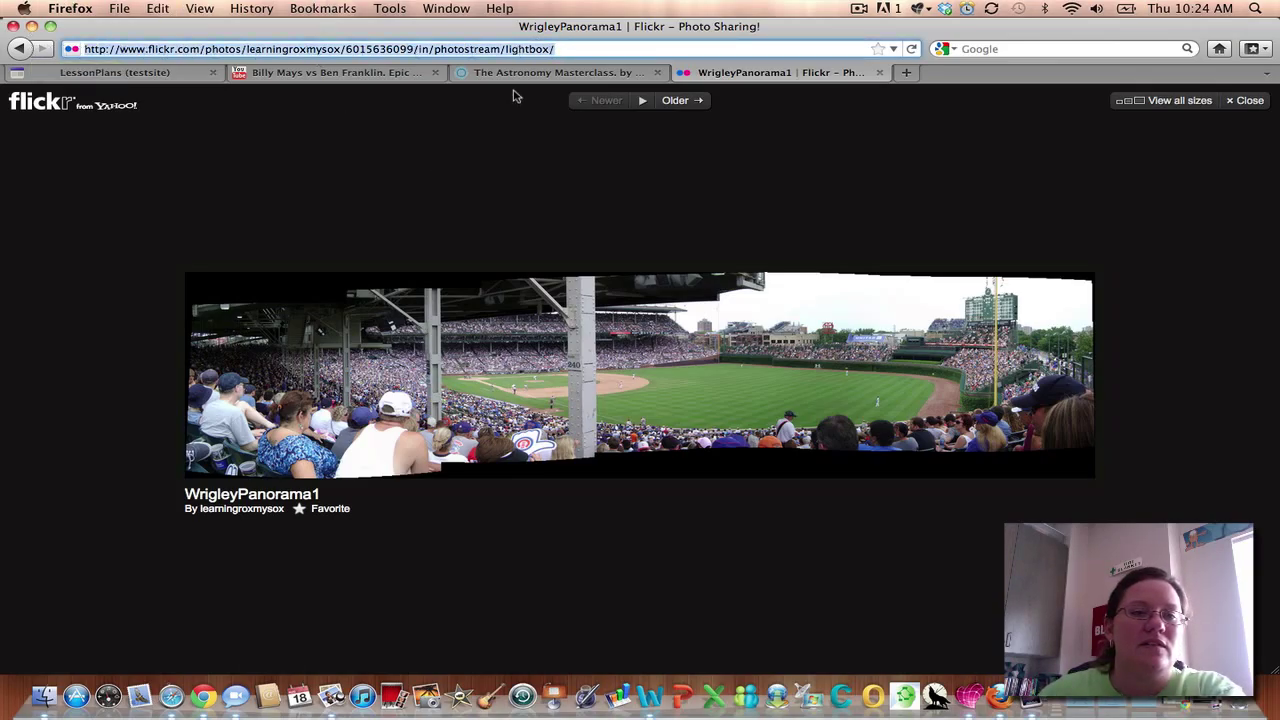
click(120, 74)
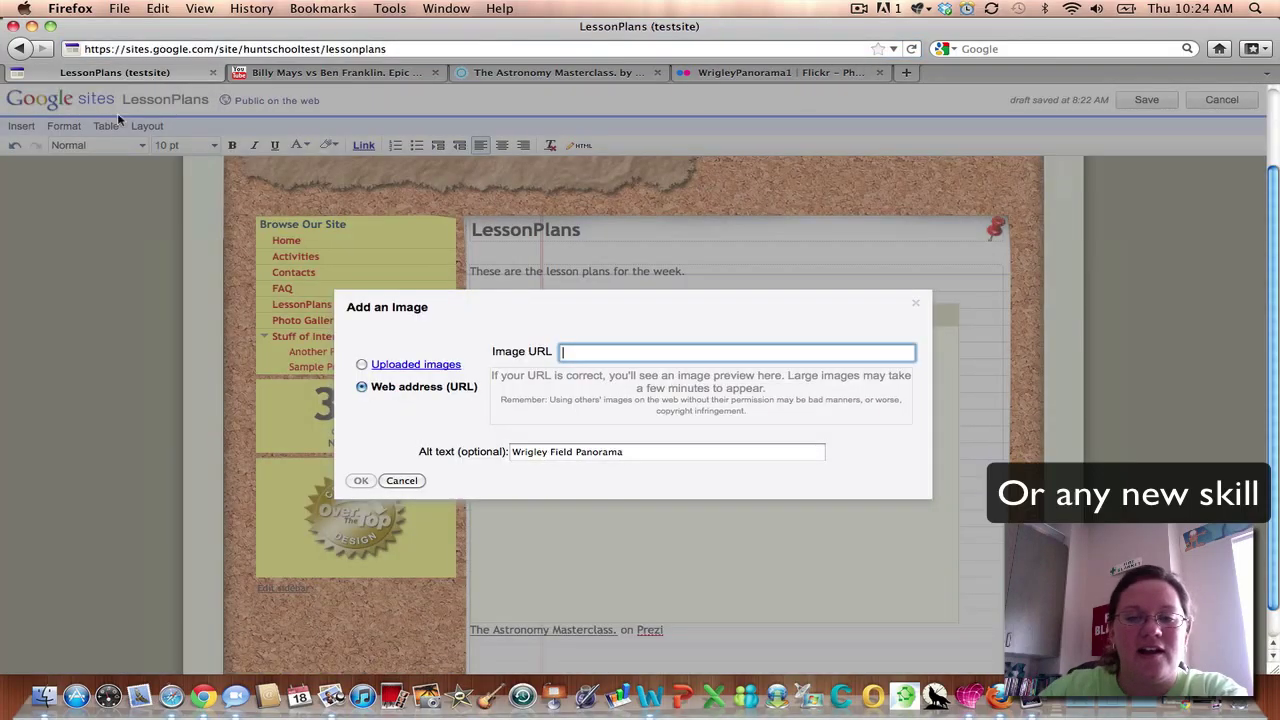
key(super+v)
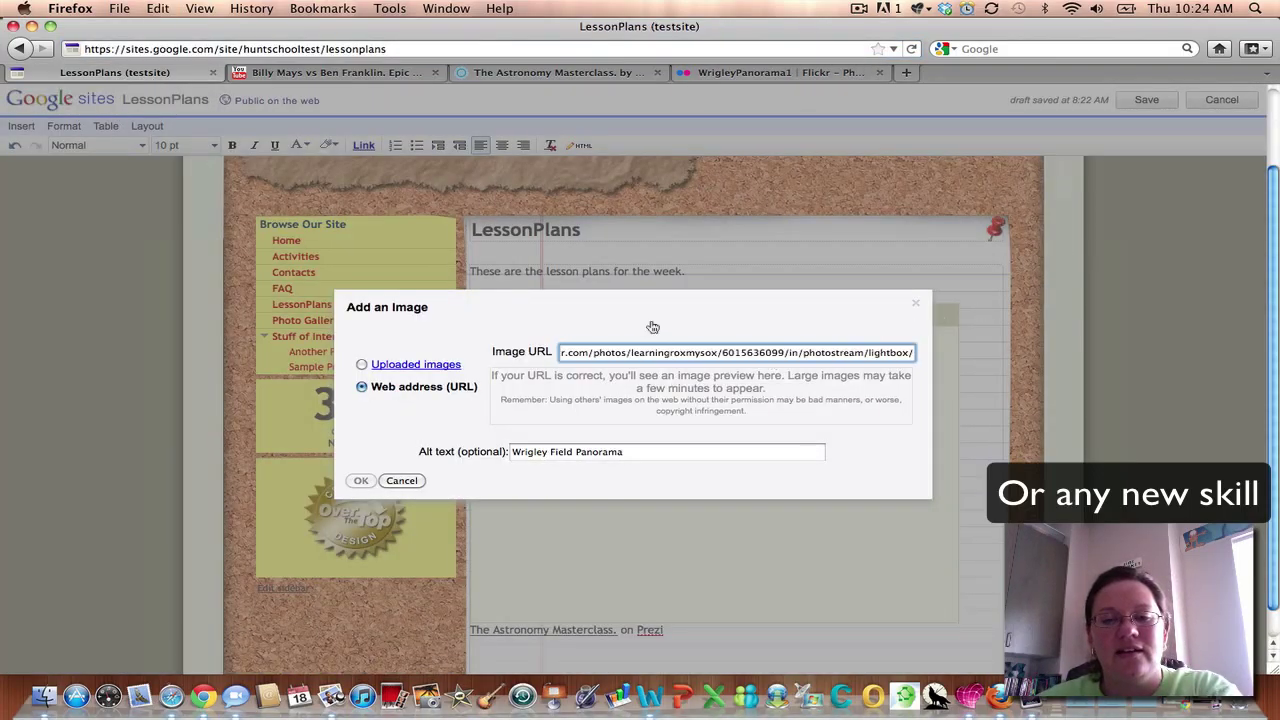
click(608, 450)
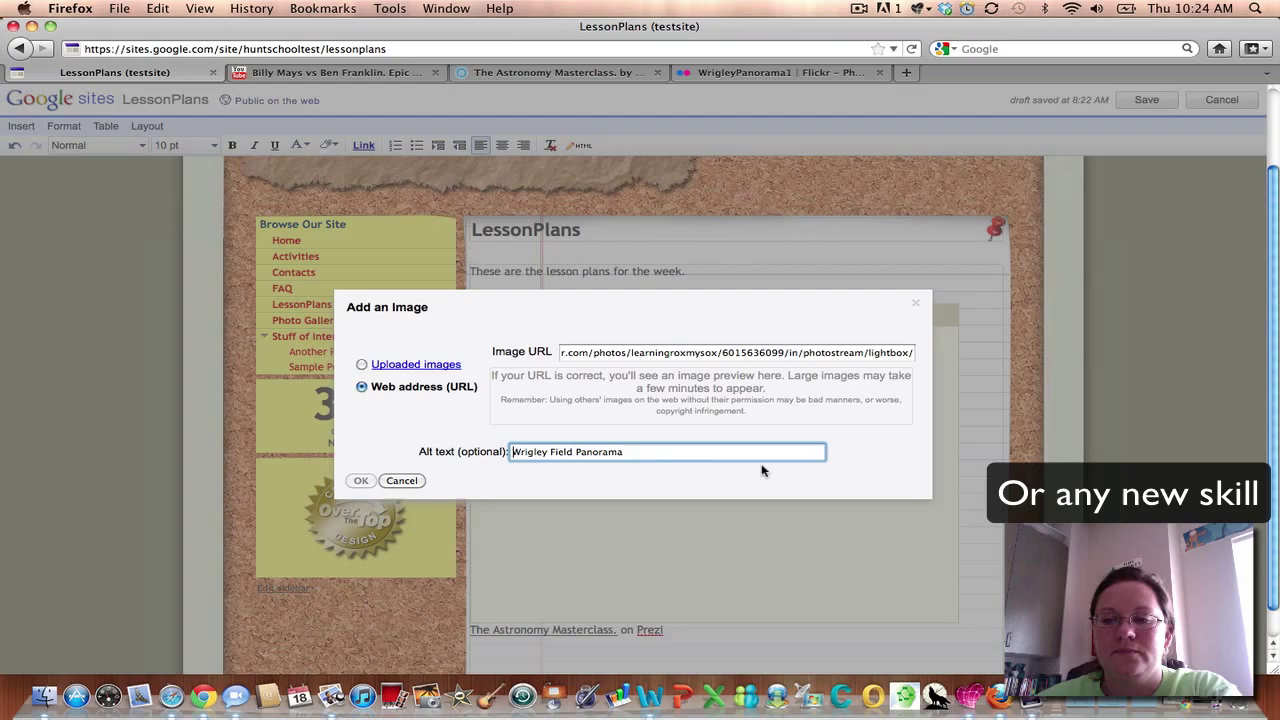
Clear the lightbox address from the image URL in the Add an Image dialog.
triple_click(912, 352)
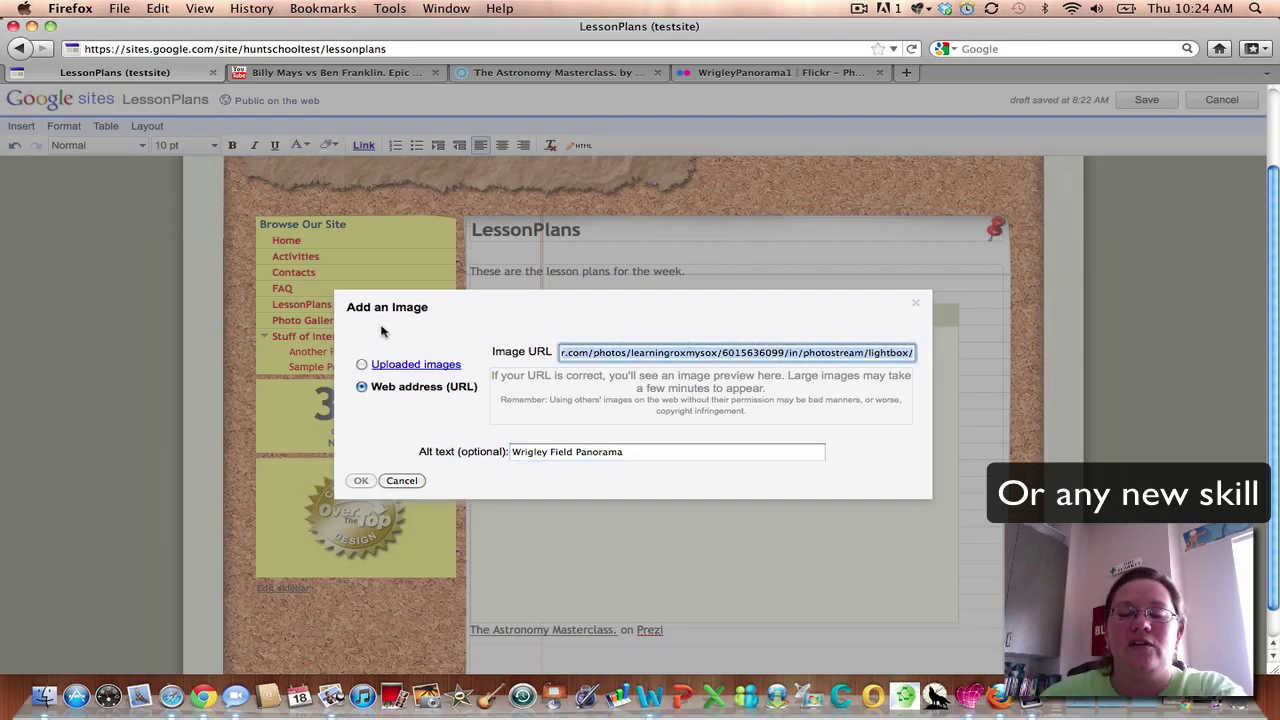
key(BackSpace)
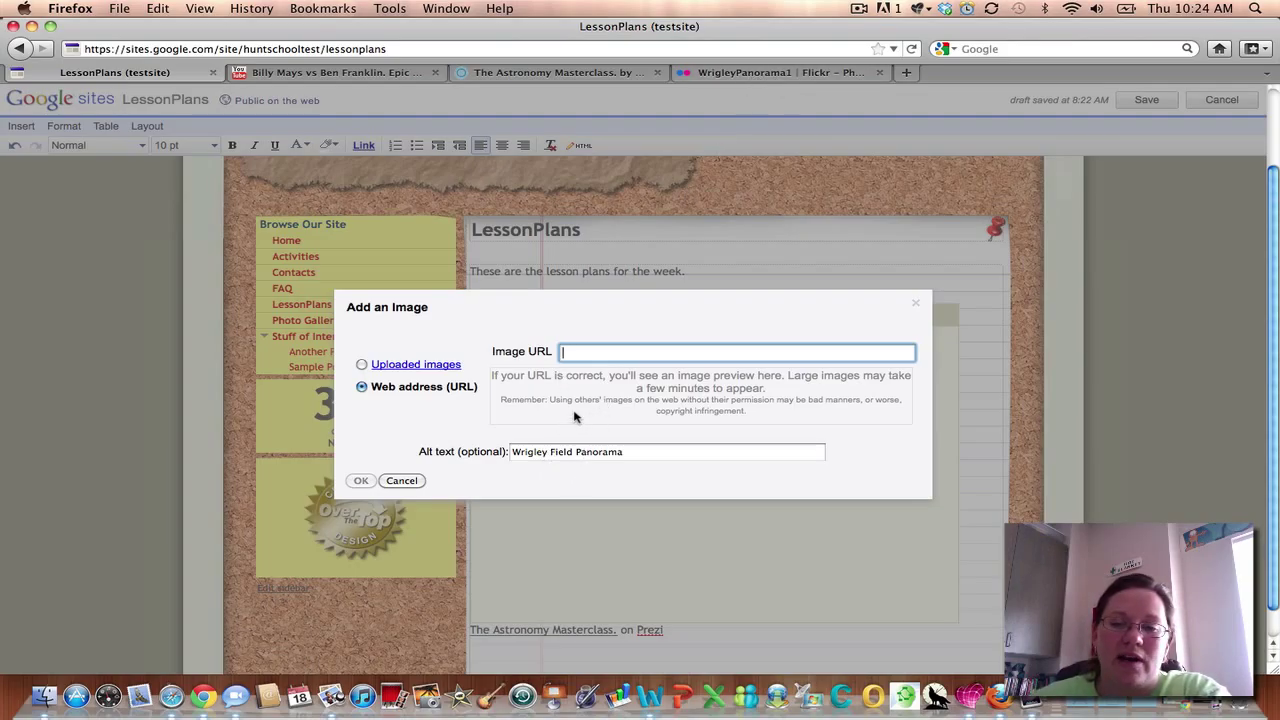
click(518, 379)
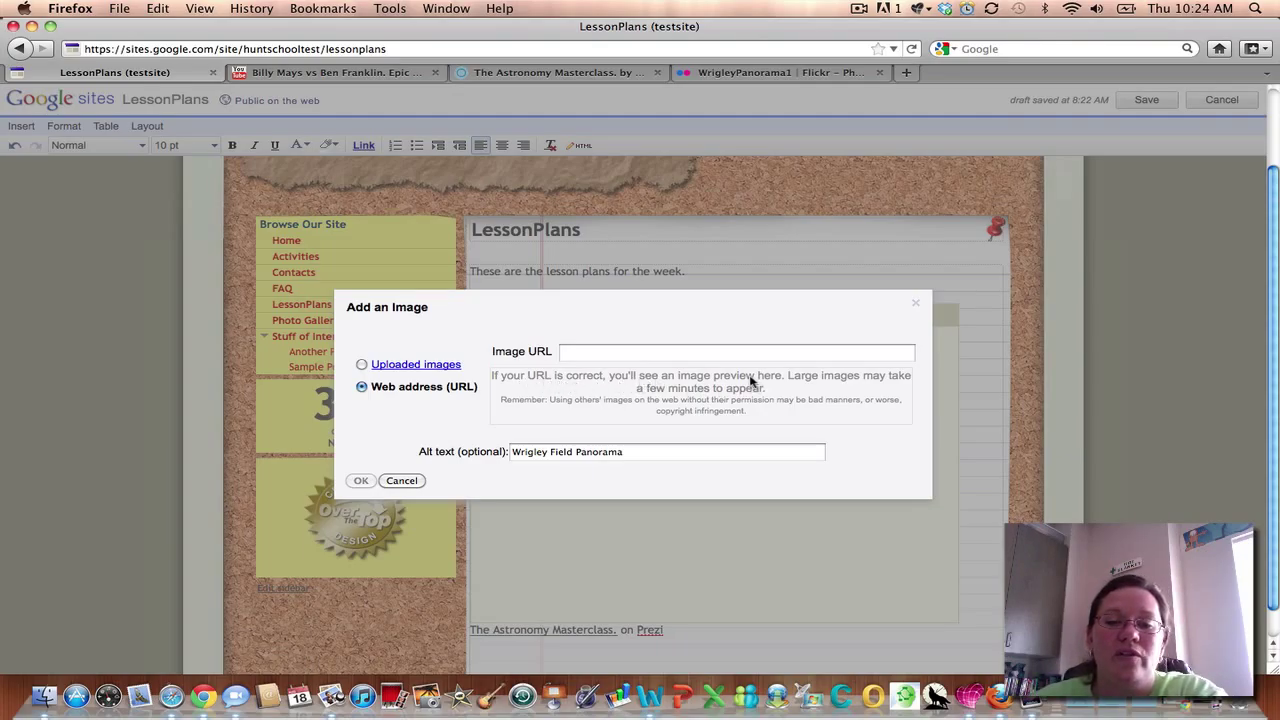
click(591, 351)
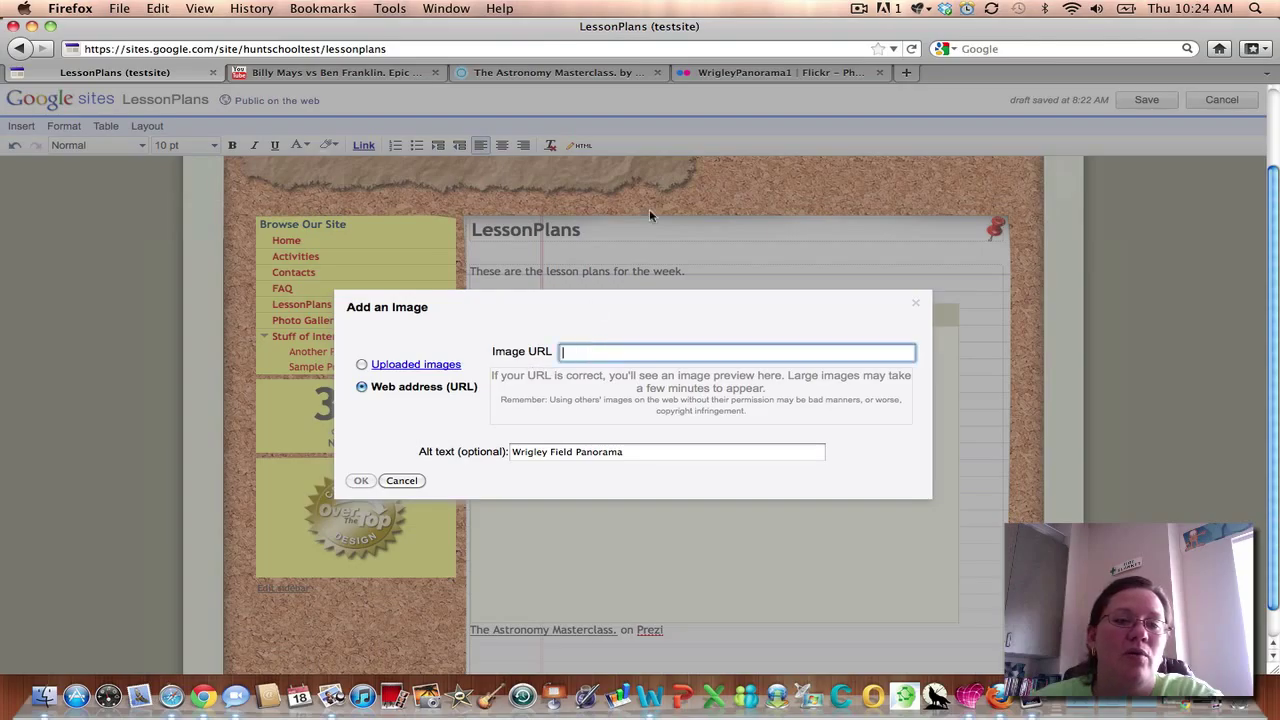
Return to Flickr, close the enlarged view and bring up the Large size of the WrigleyPanorama1 photo.
click(818, 73)
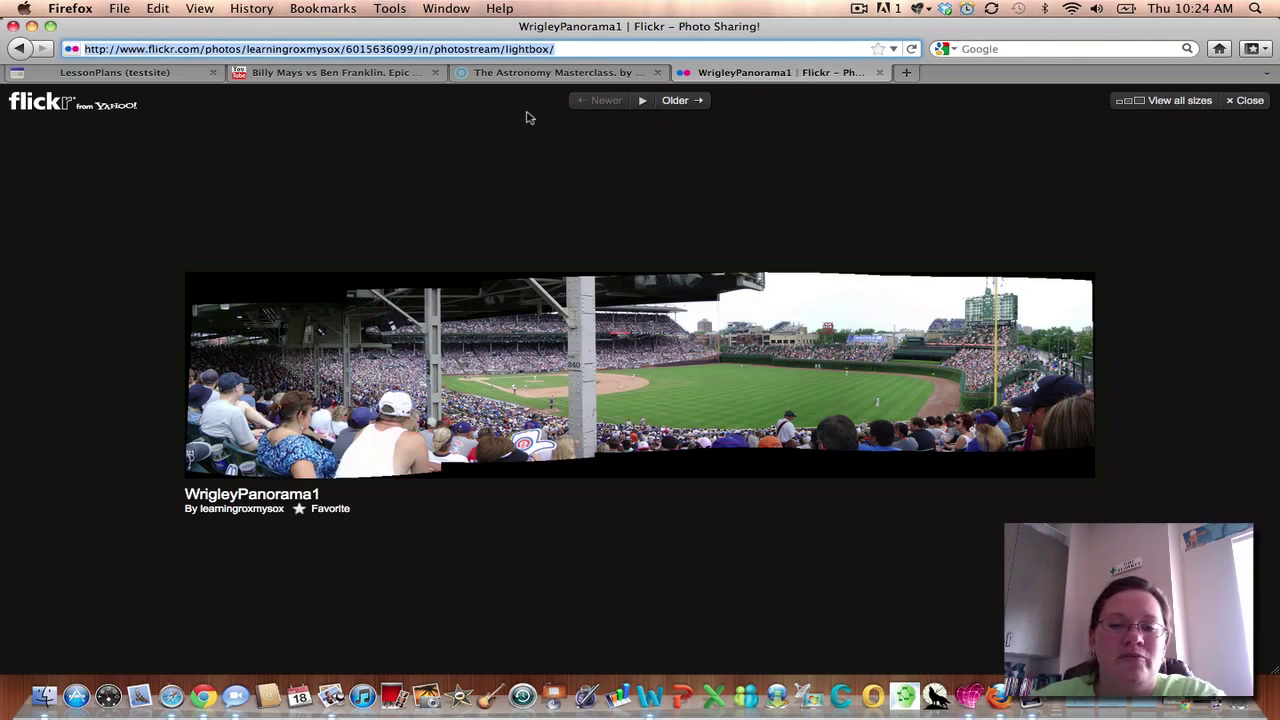
click(1245, 100)
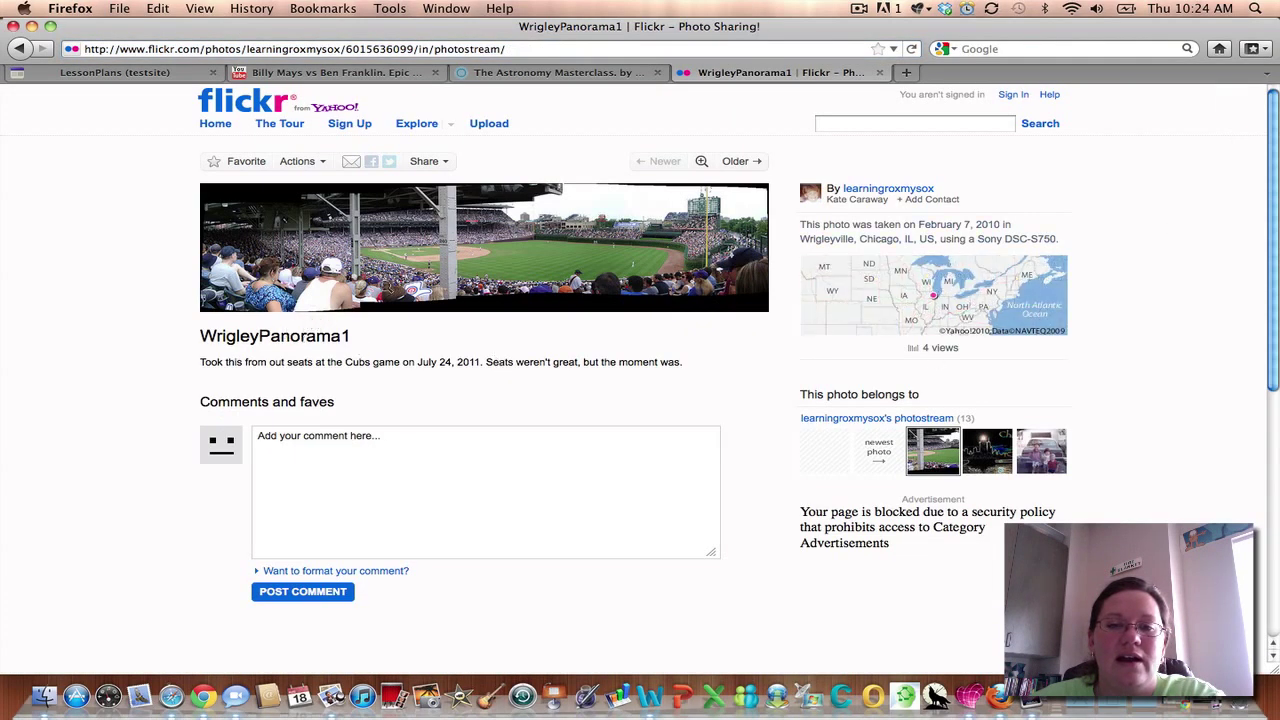
mouse_move(412, 248)
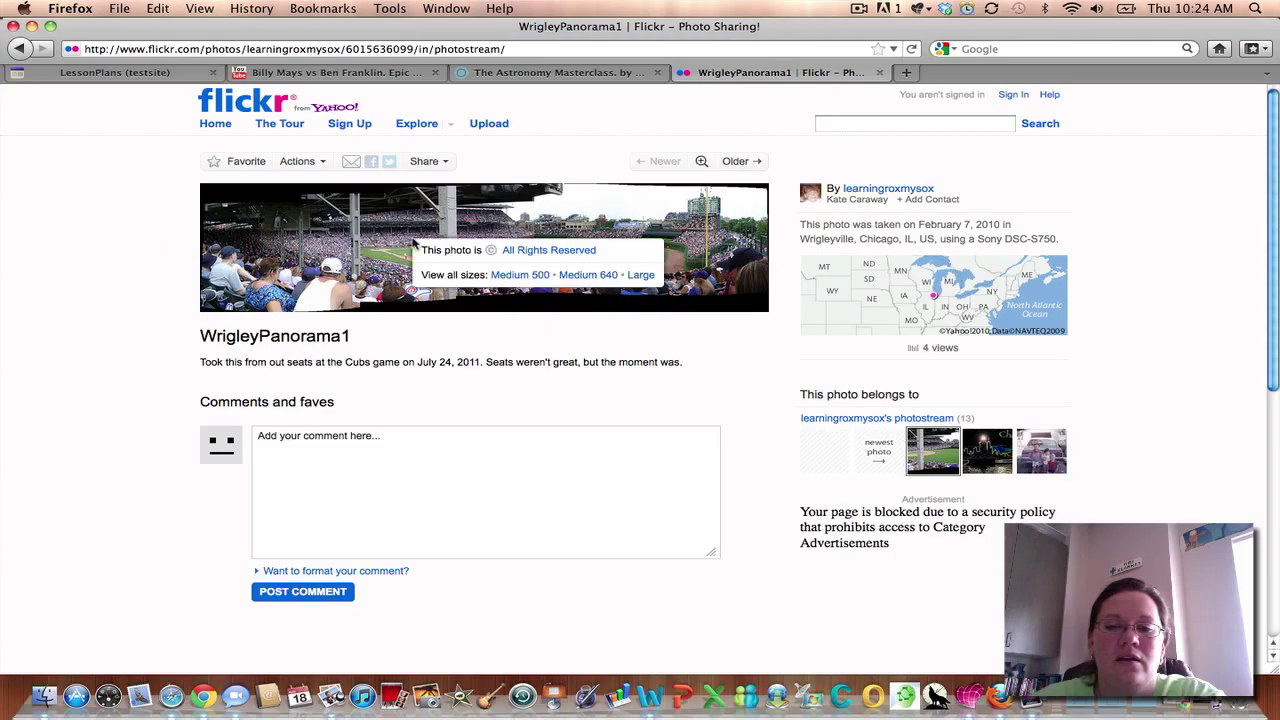
click(650, 278)
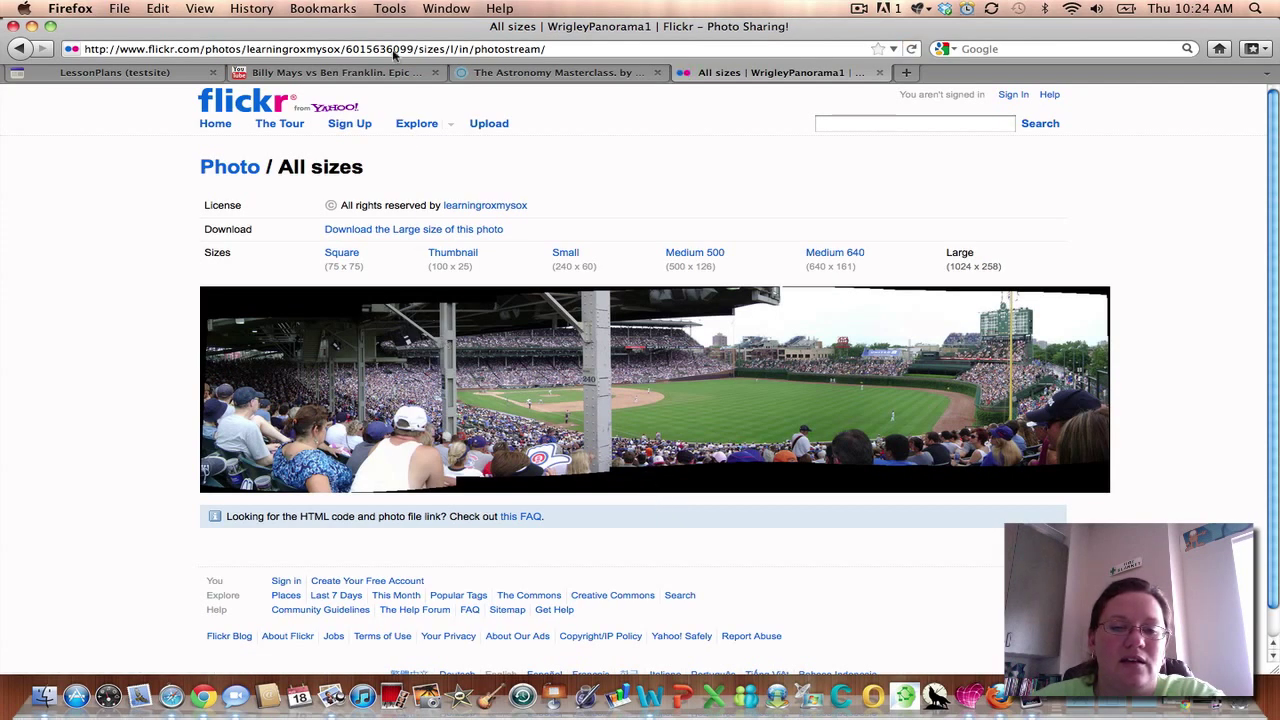
right_click(481, 419)
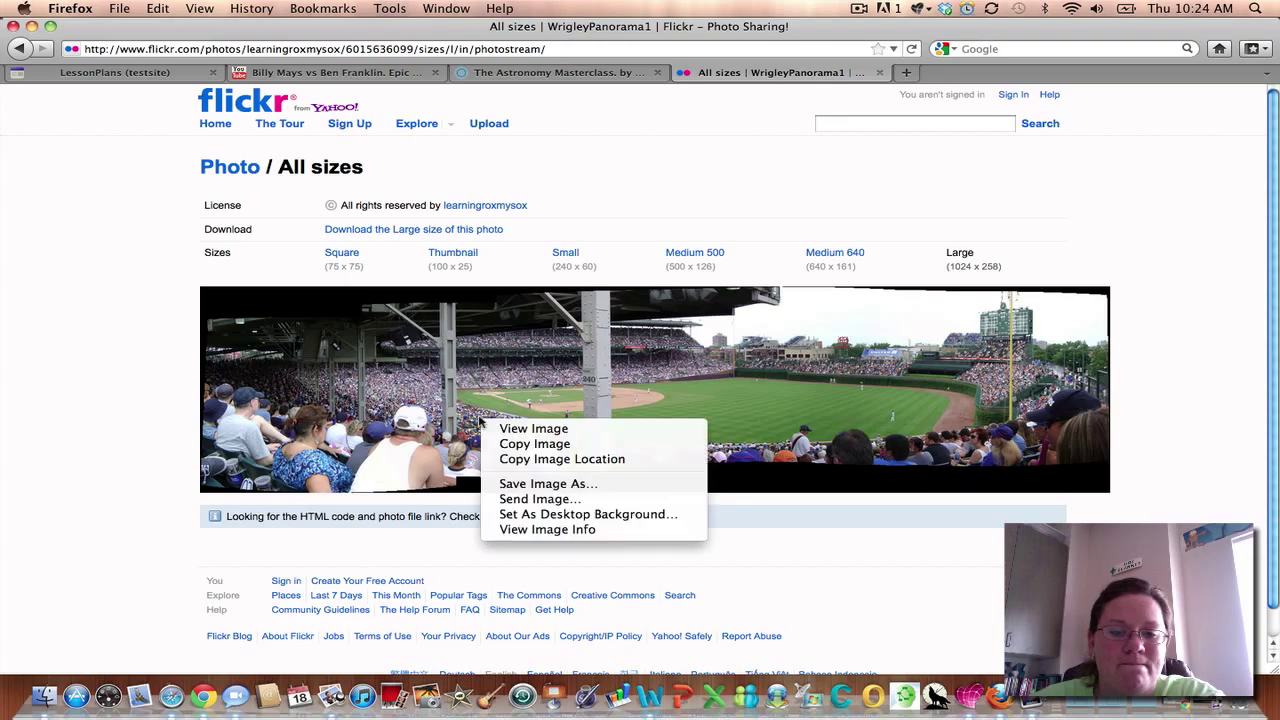
click(90, 444)
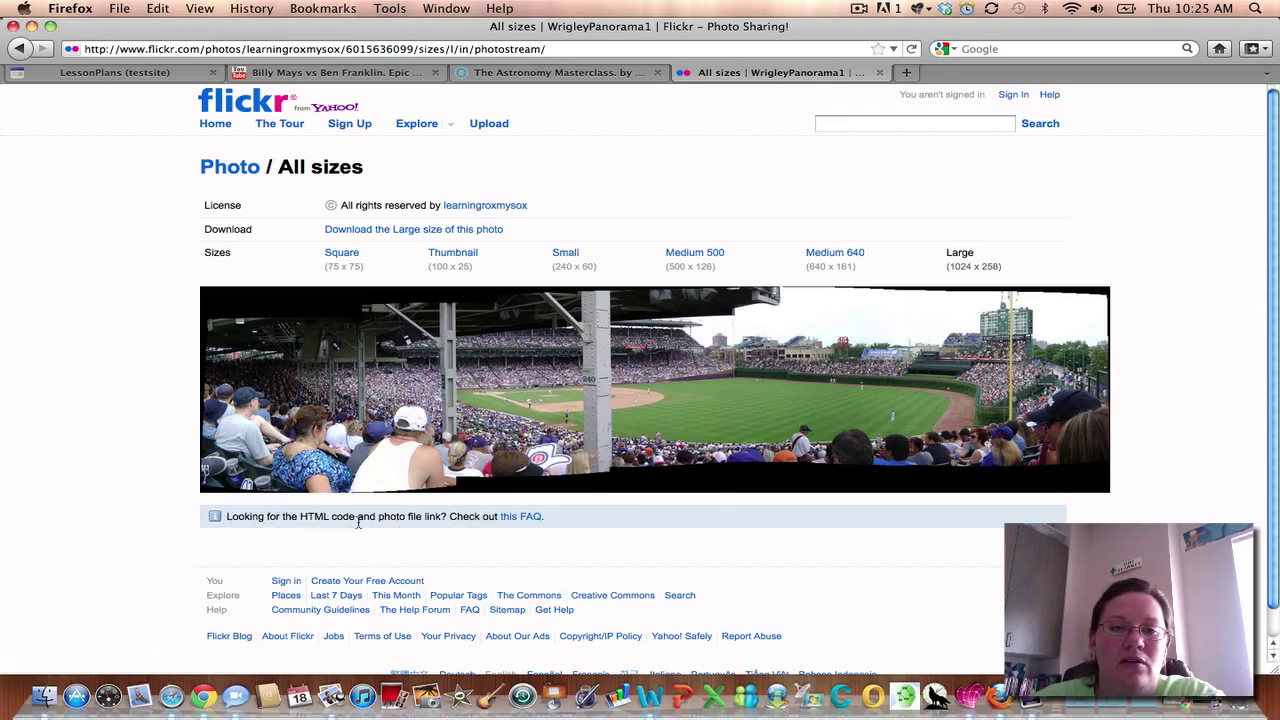
Read the Flickr help entry on the HTML code and photo file link, and return to the photo's sizes page.
click(506, 517)
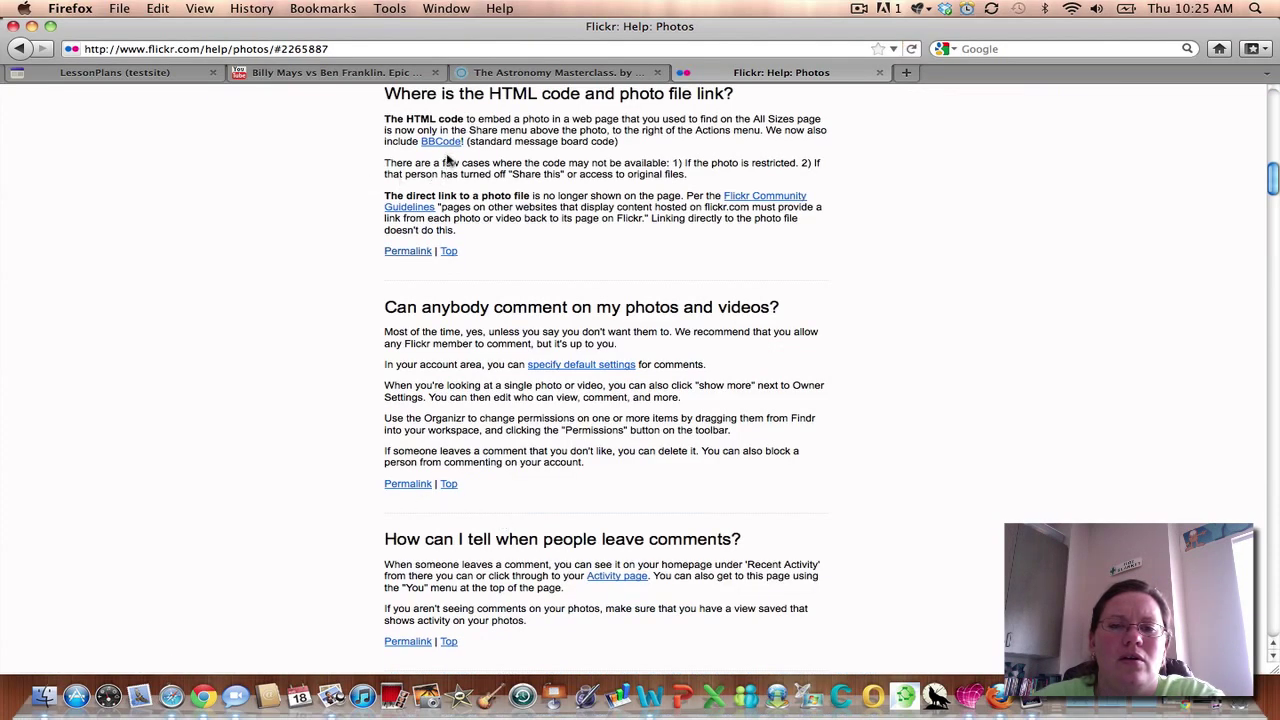
click(445, 143)
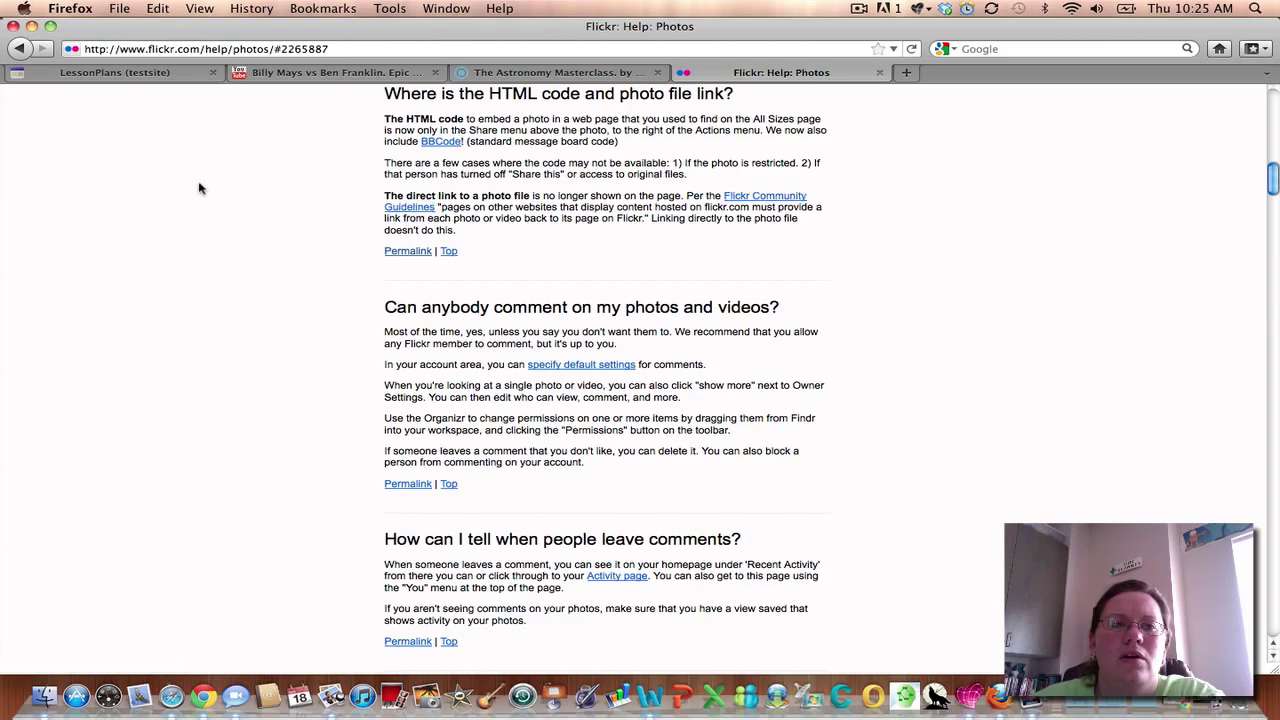
click(19, 48)
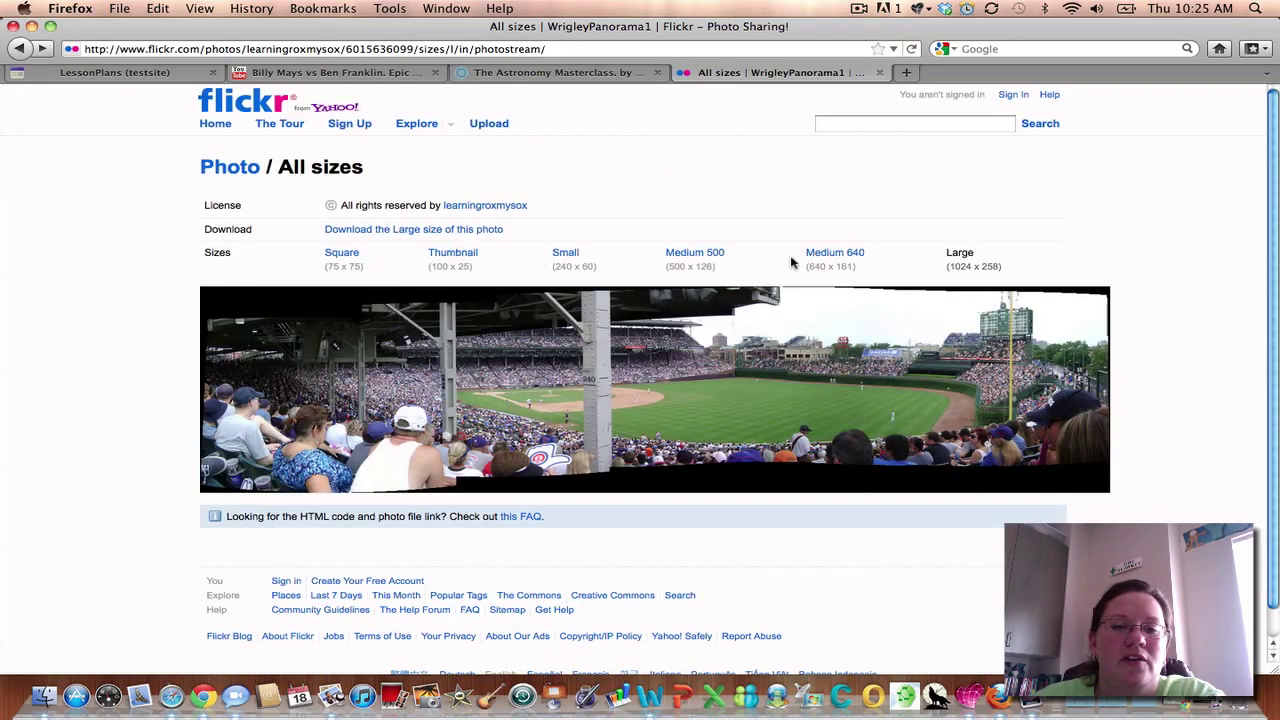
Download the Large size of the WrigleyPanorama1 photo, choosing to save the file.
click(355, 228)
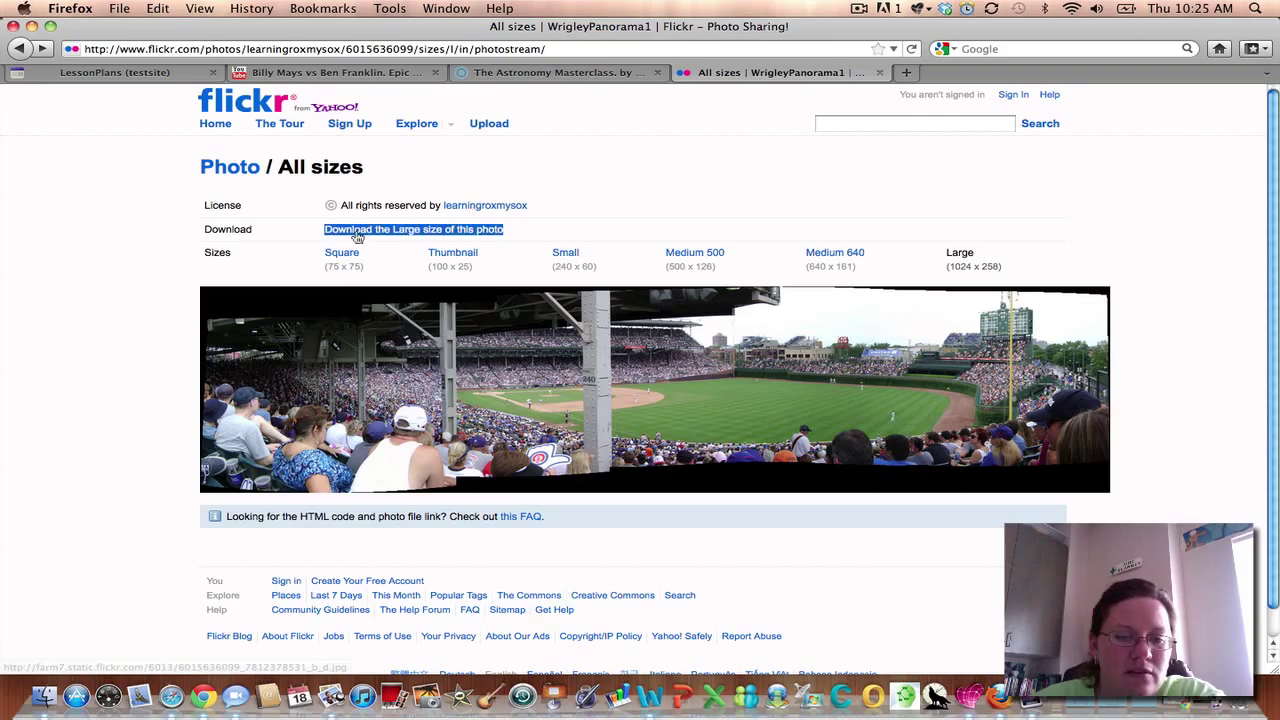
scroll(147, 387, down, 1)
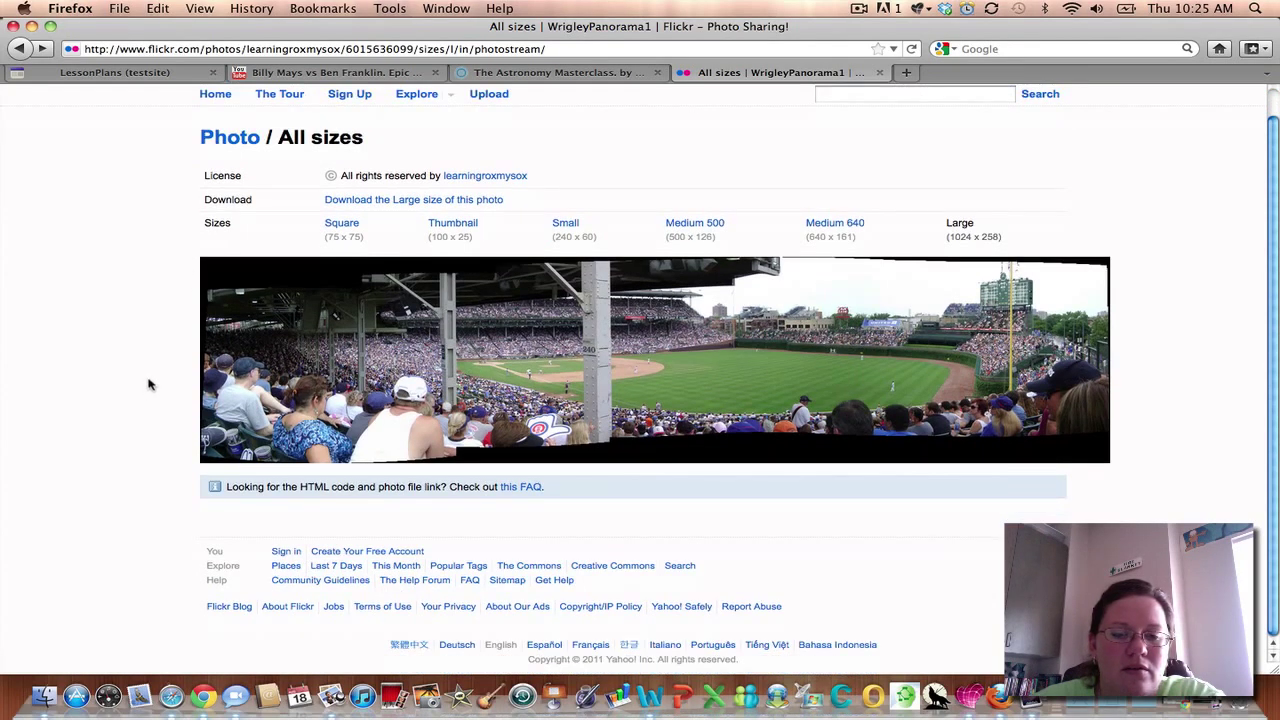
scroll(147, 385, up, 1)
drag(548, 520, 422, 250)
click(413, 238)
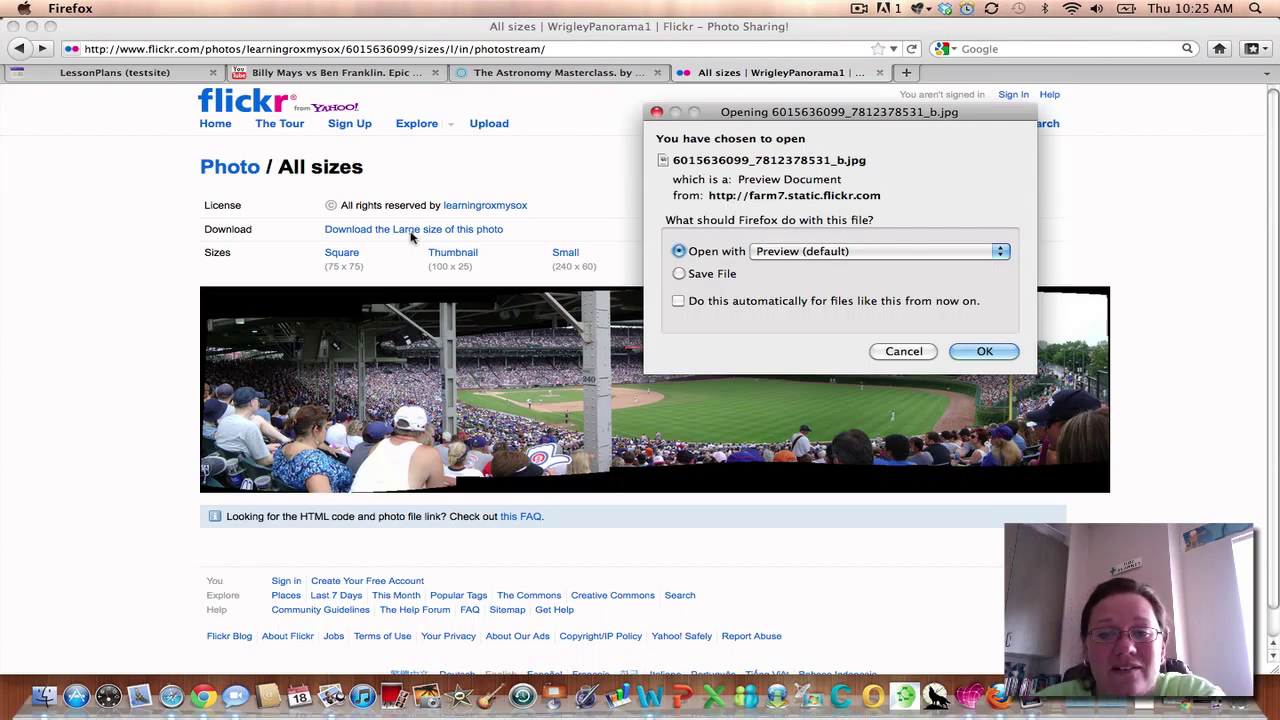
click(677, 273)
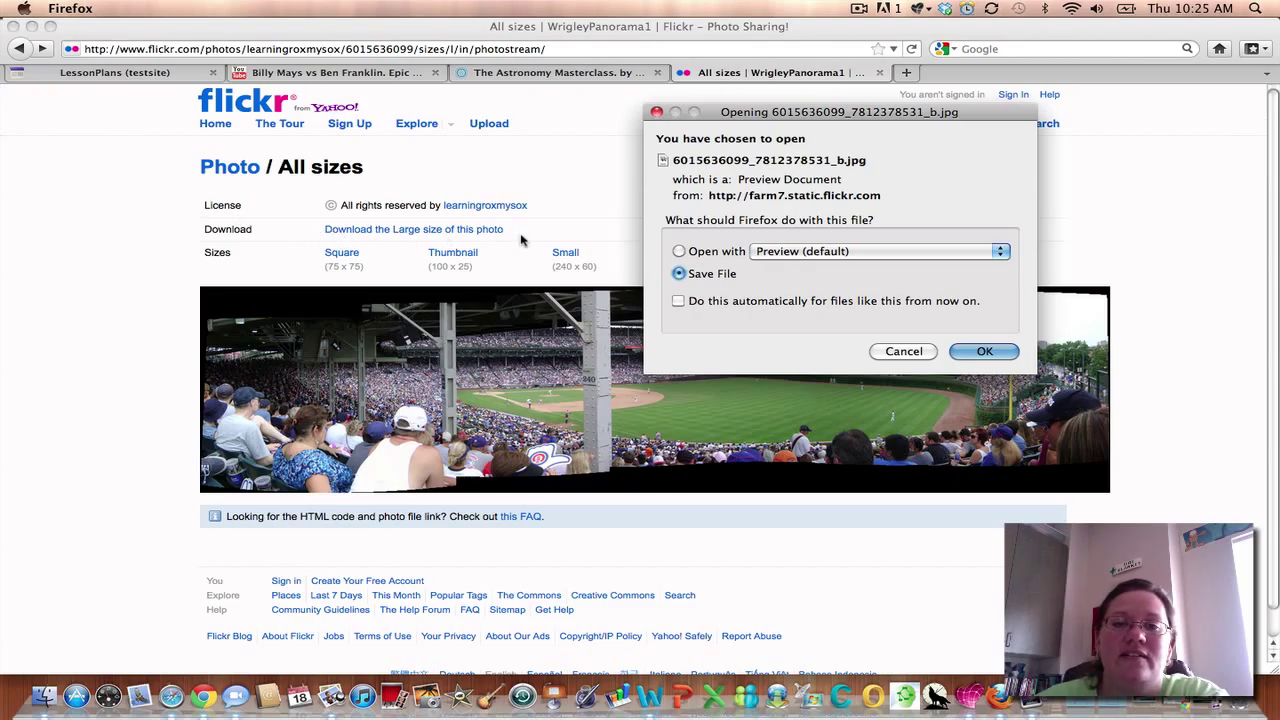
key(Return)
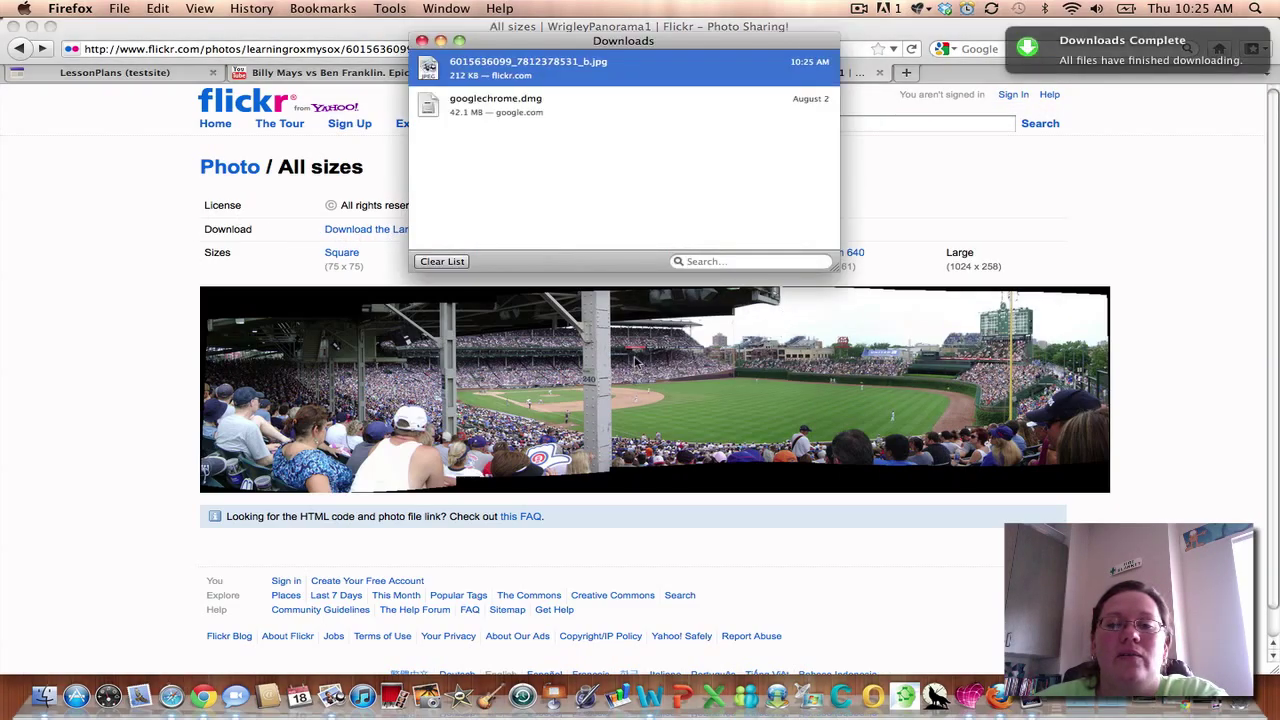
Minimize the browser window and try to move the photo from the downloads list onto the desktop.
drag(548, 47, 925, 250)
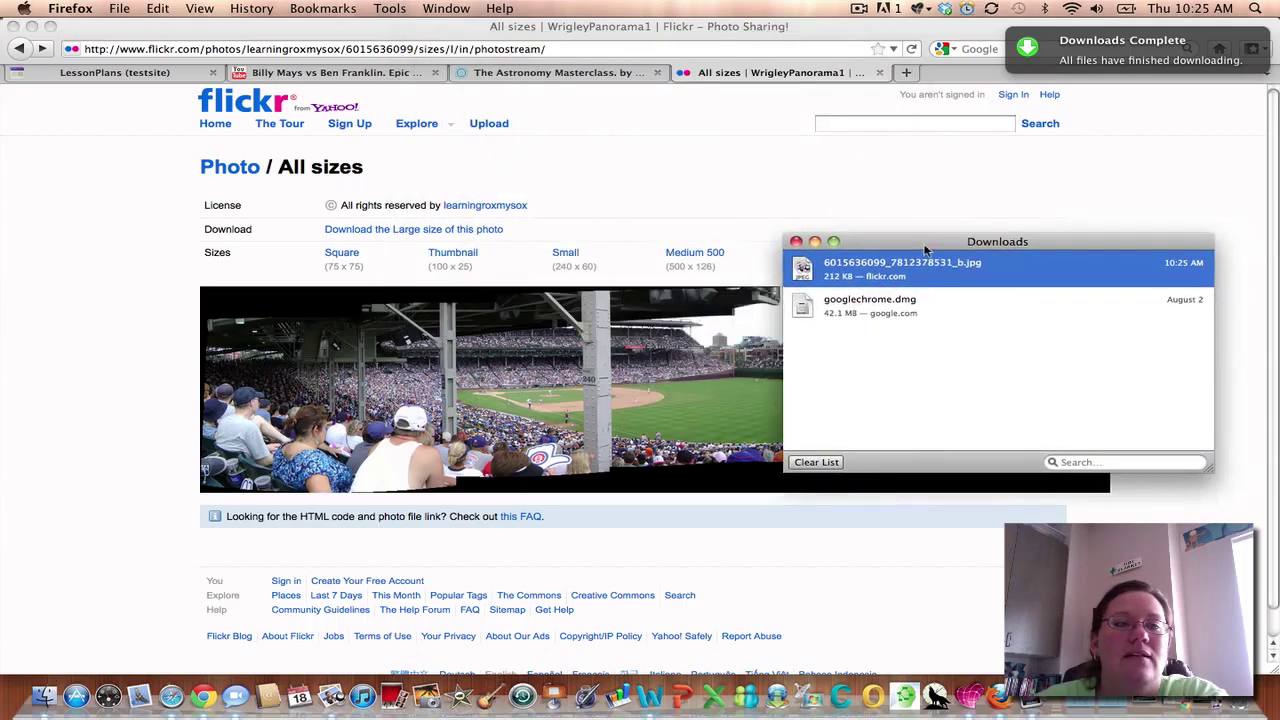
click(32, 26)
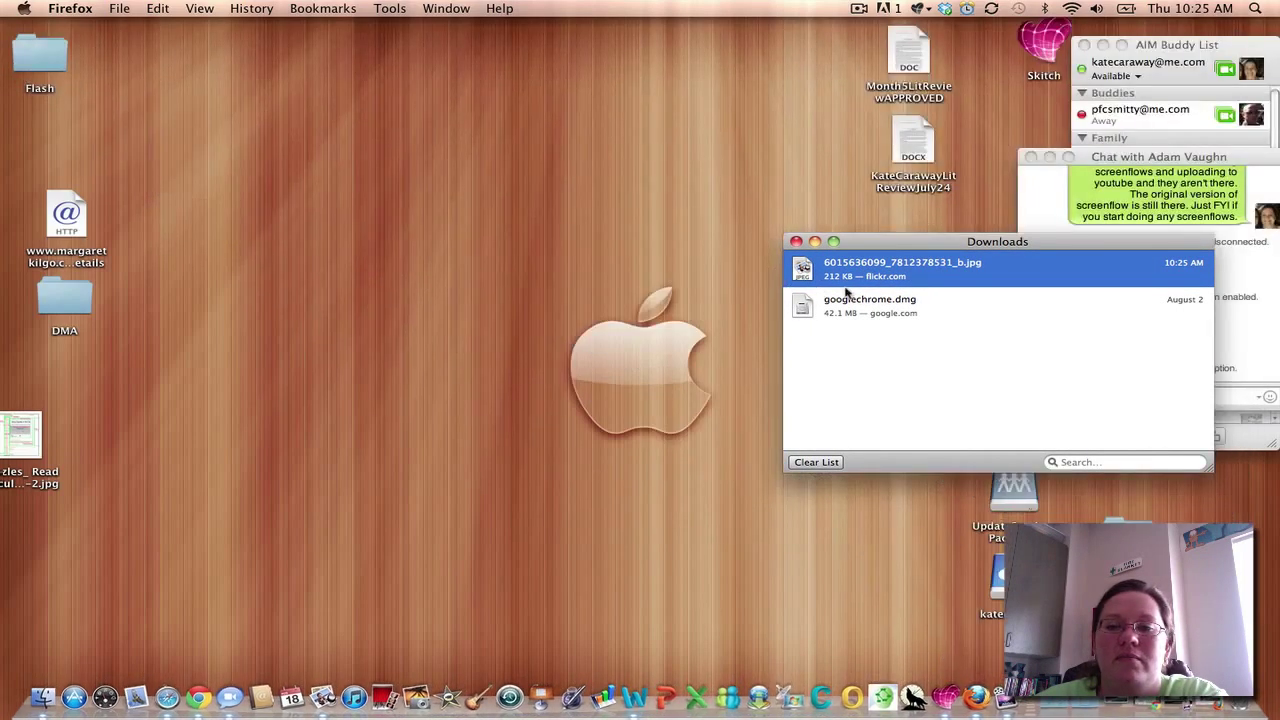
drag(846, 290, 207, 253)
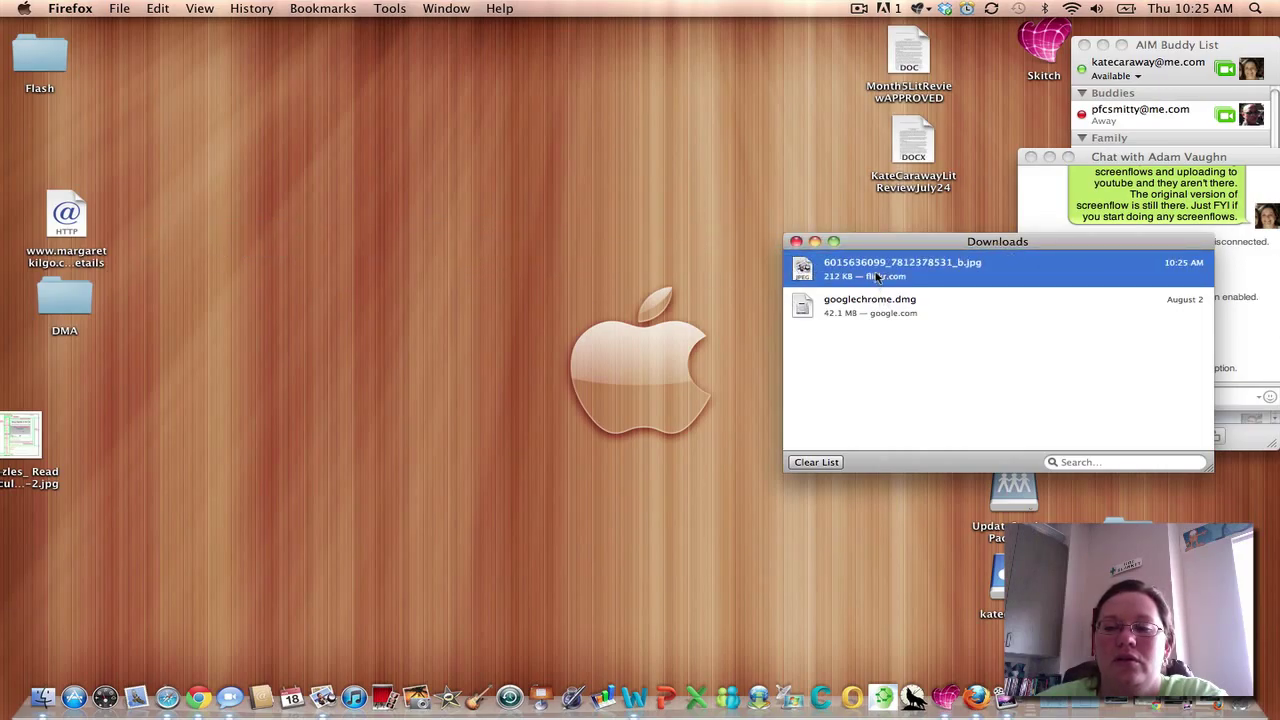
drag(876, 278, 241, 588)
Open the downloaded photo in Preview and save a JPEG copy of it to the Desktop.
double_click(926, 265)
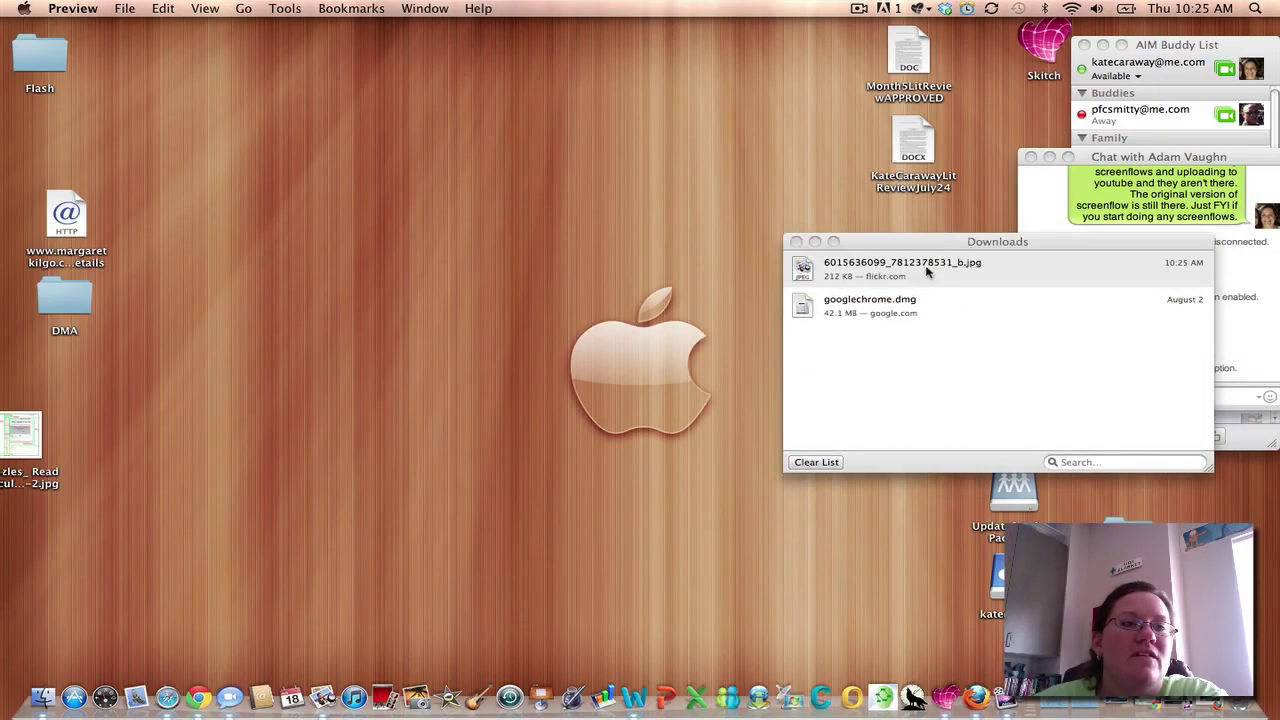
click(125, 8)
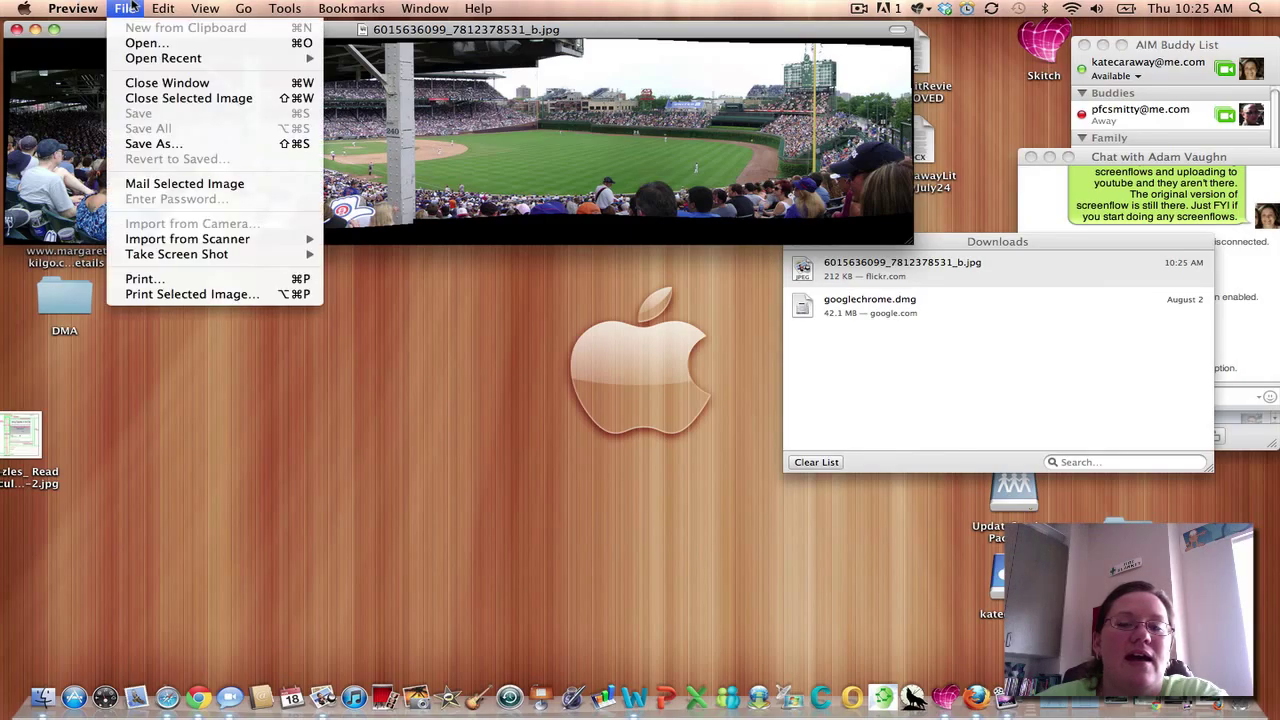
click(153, 143)
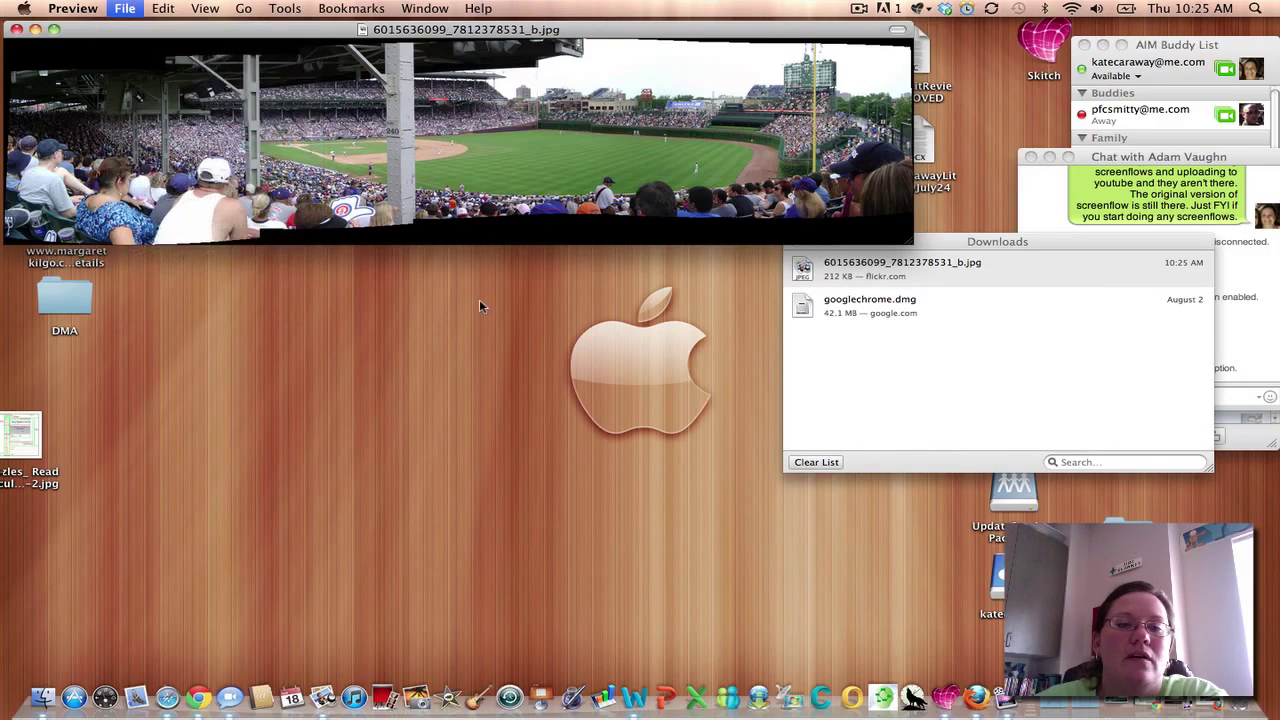
click(285, 195)
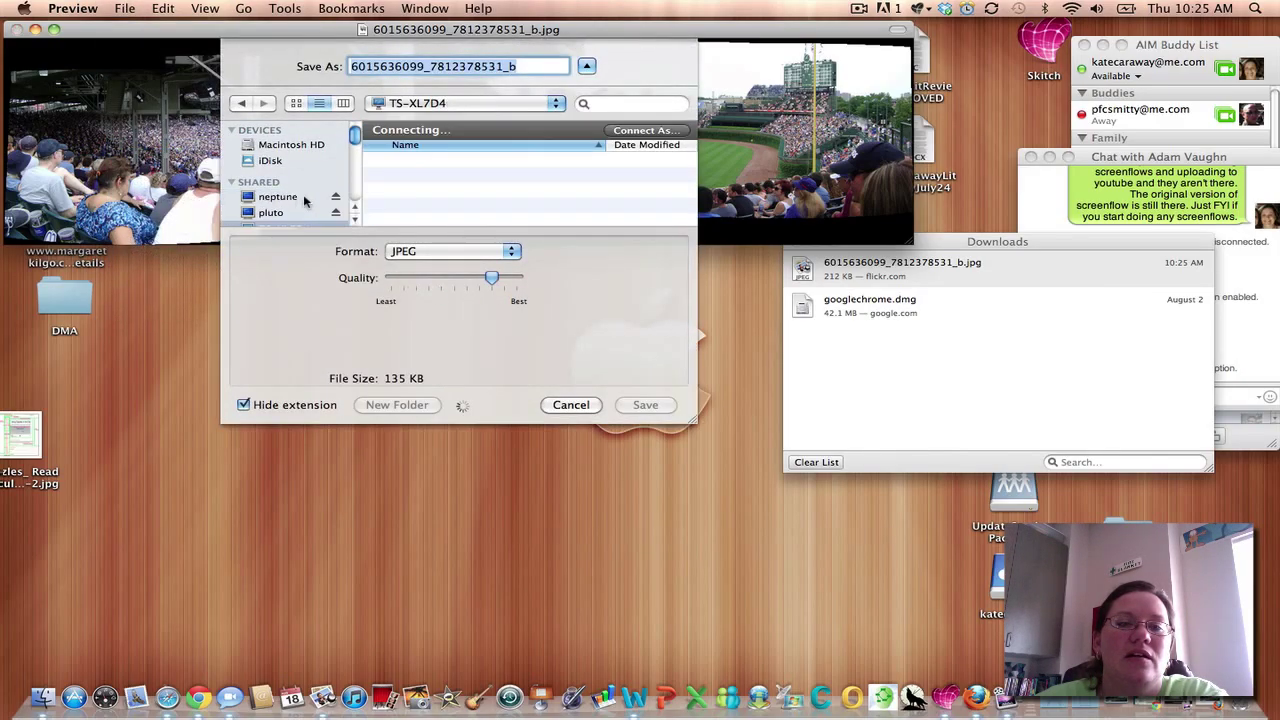
scroll(300, 198, down, 3)
scroll(289, 191, up, 2)
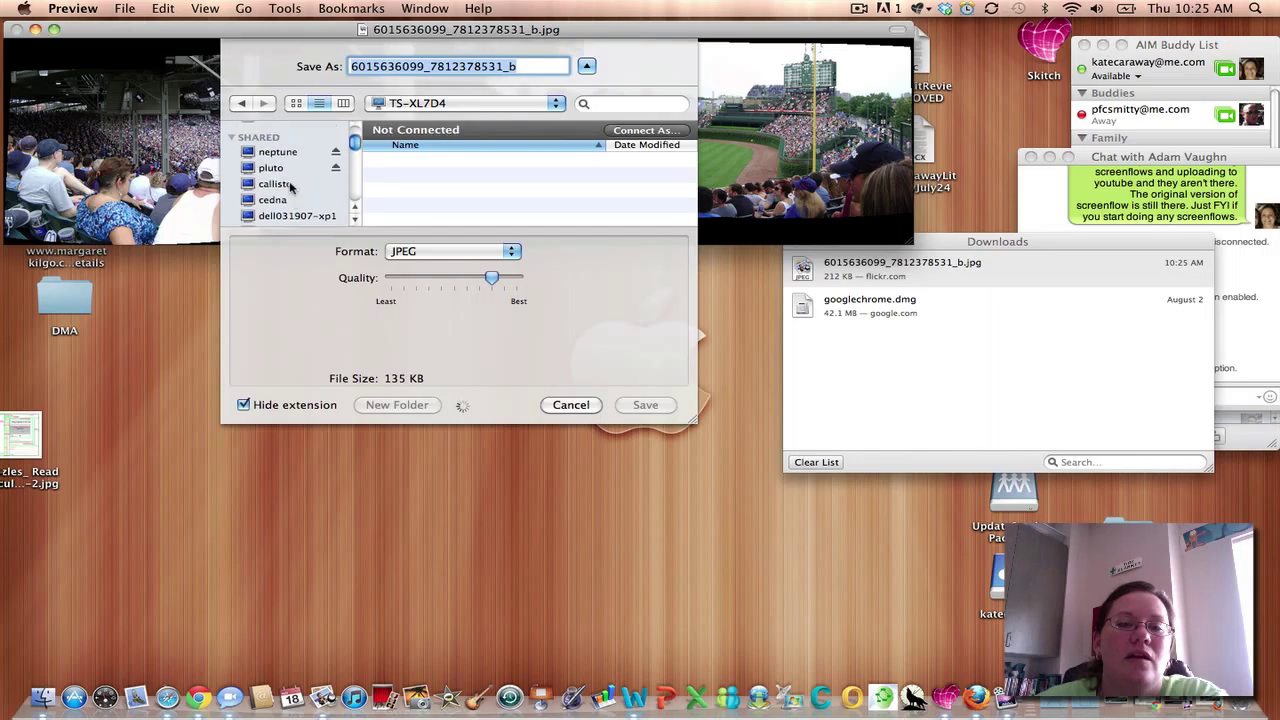
scroll(290, 187, down, 5)
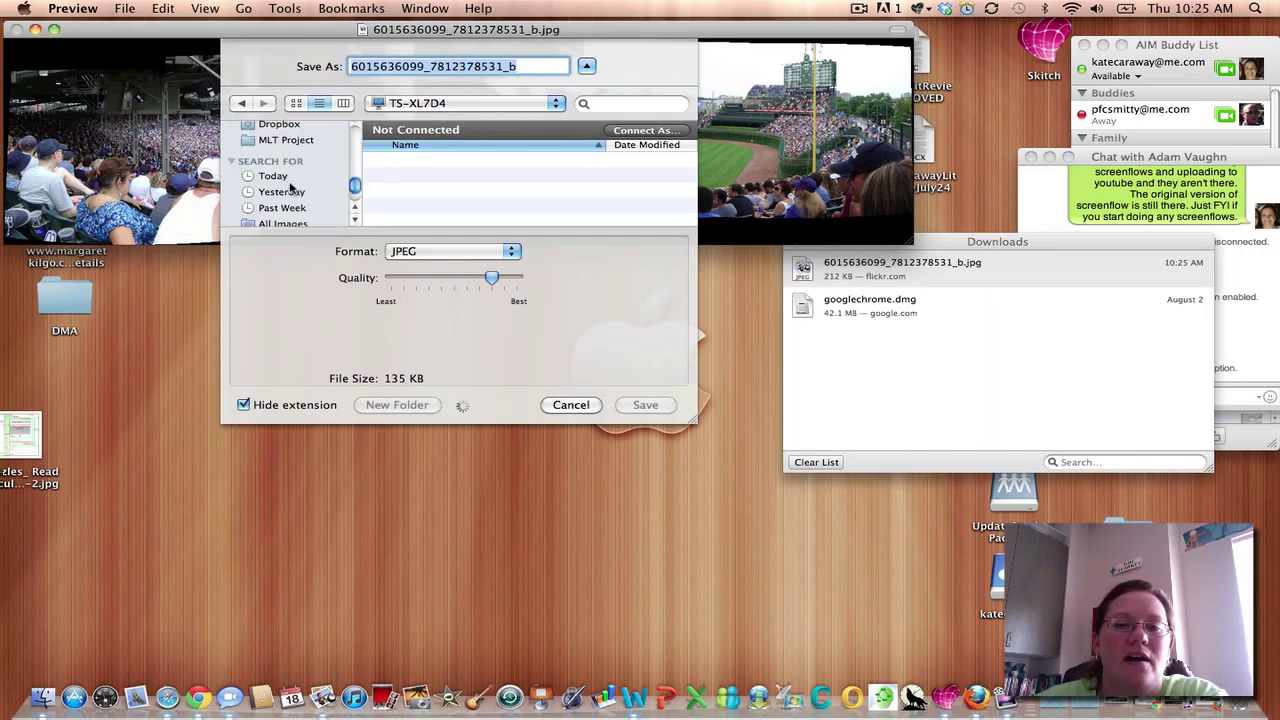
scroll(290, 186, up, 4)
click(290, 182)
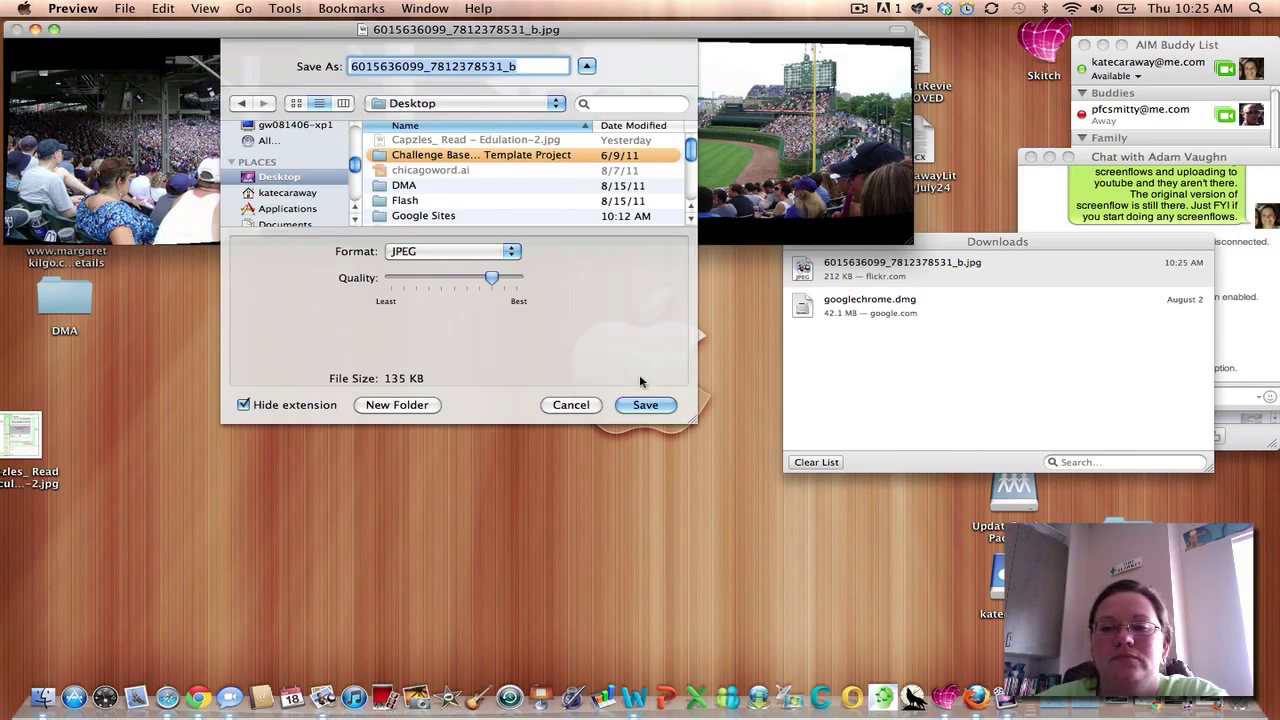
click(645, 404)
Close the Downloads window and the Preview window of the panorama photo.
click(849, 247)
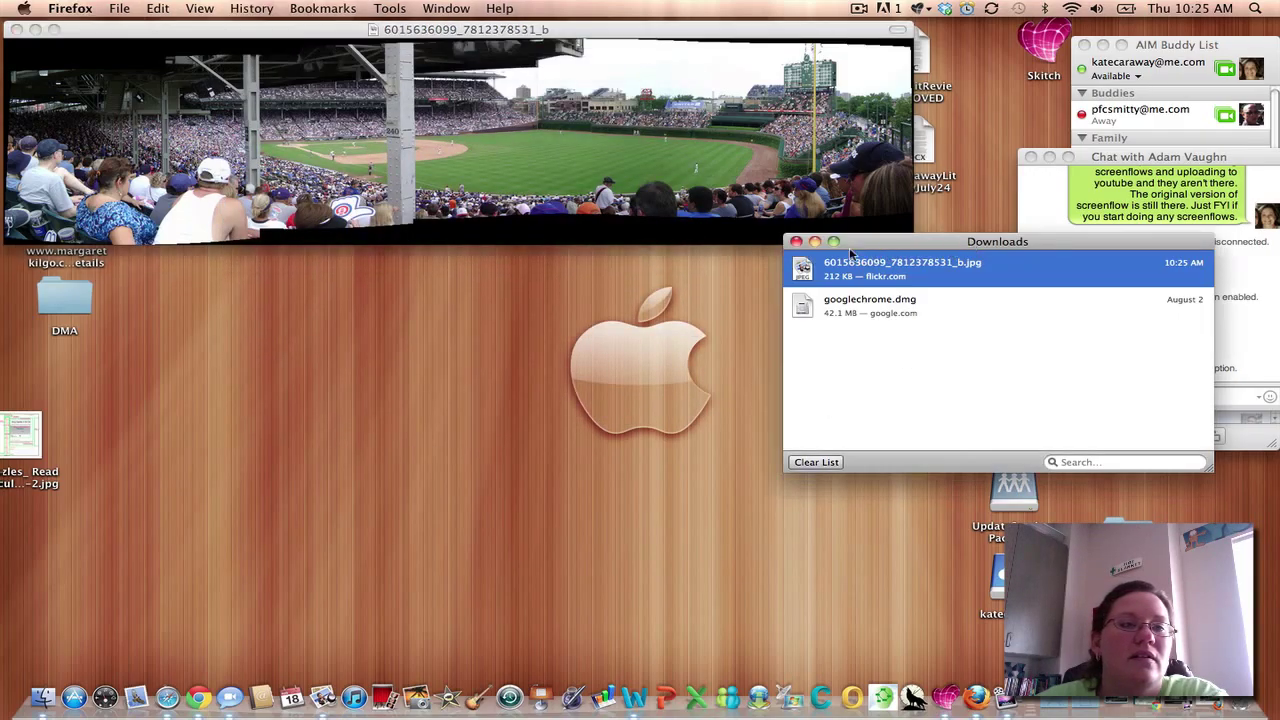
click(797, 243)
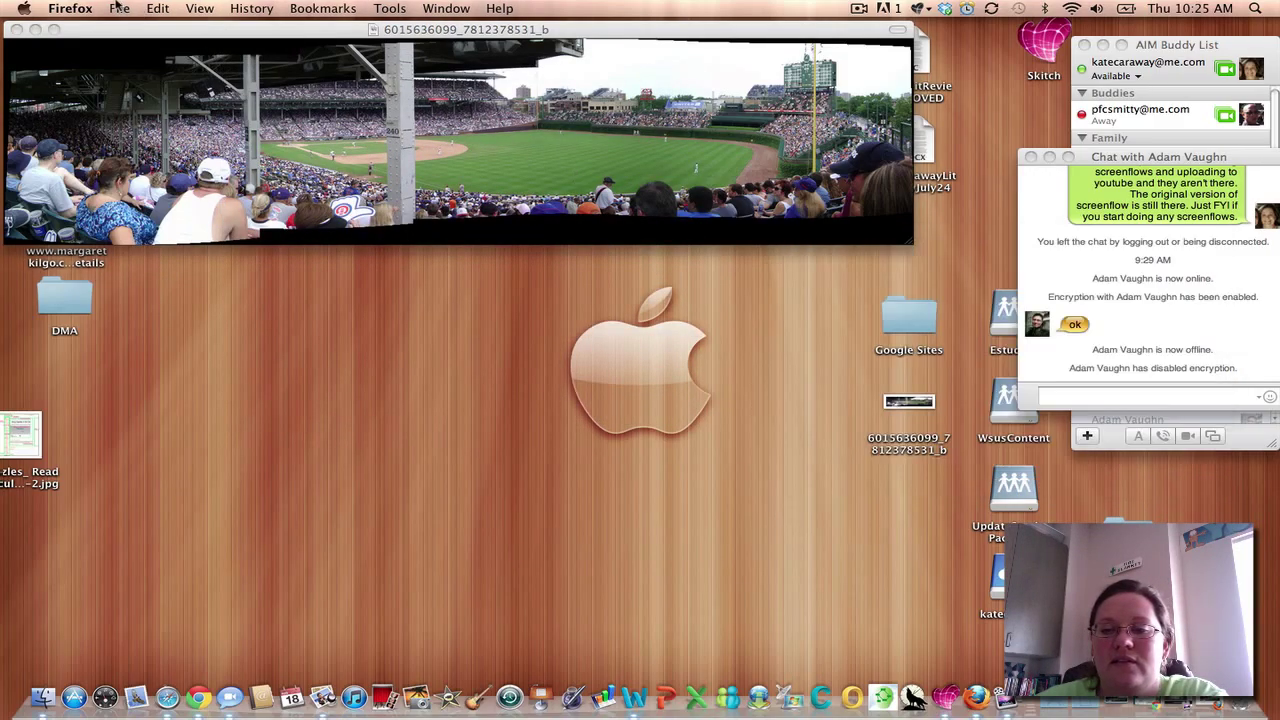
click(16, 29)
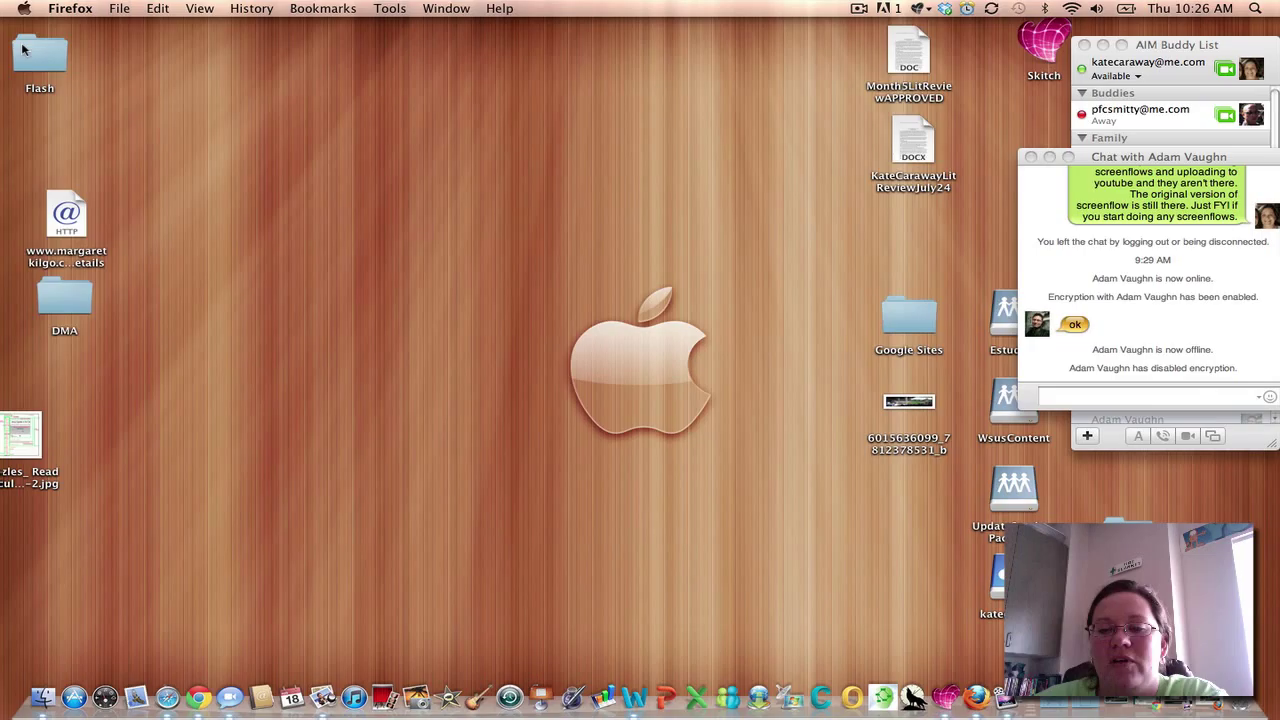
Check the saved panorama copy on the desktop by viewing it in Preview and closing it.
double_click(934, 402)
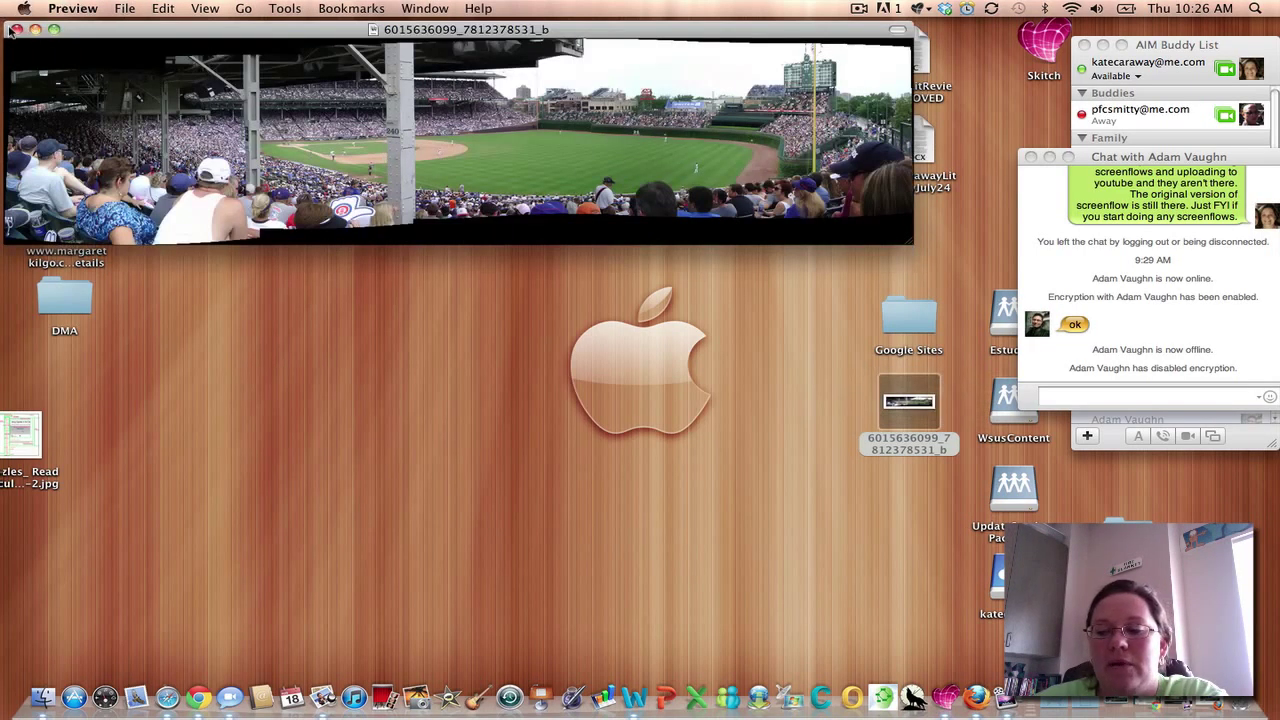
click(16, 29)
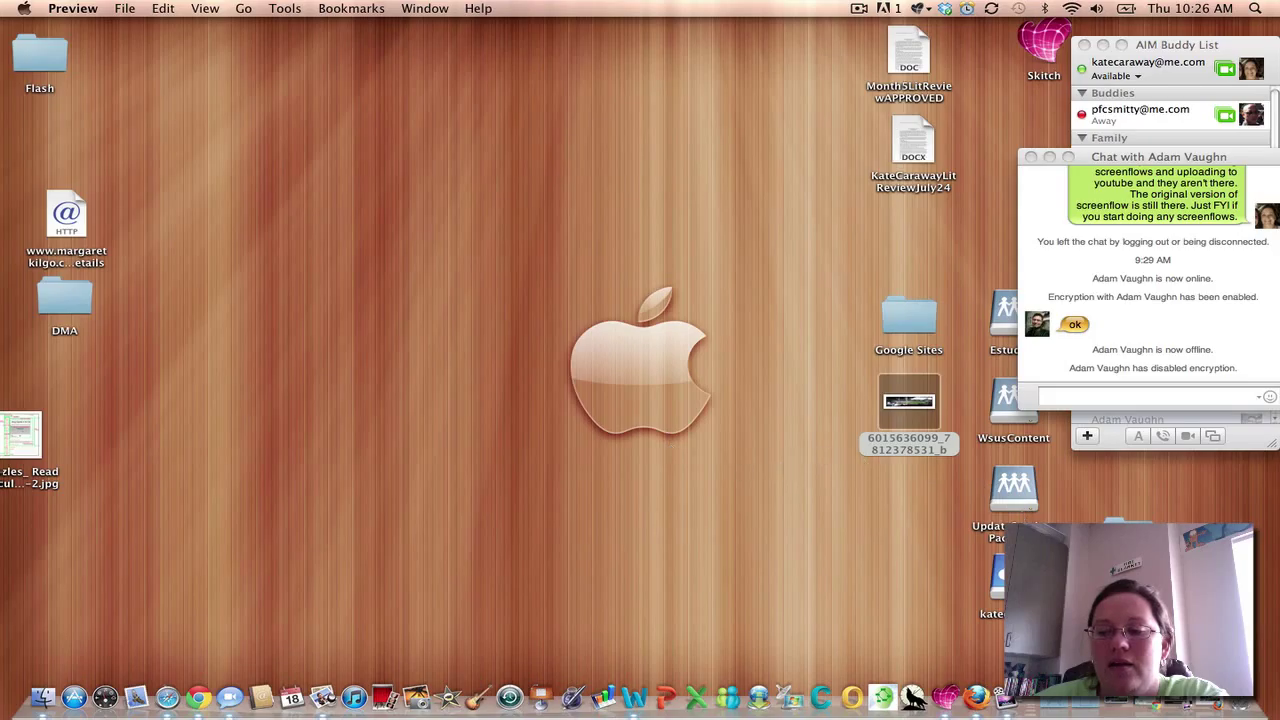
click(1213, 706)
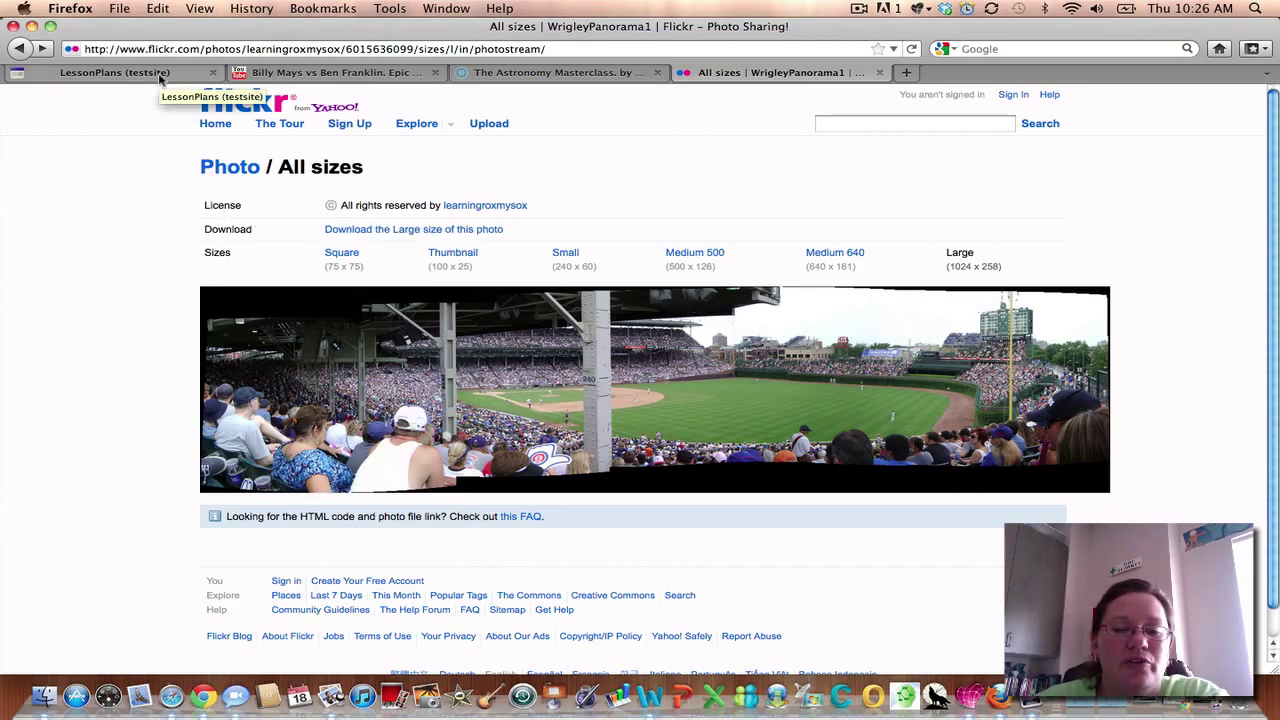
click(113, 72)
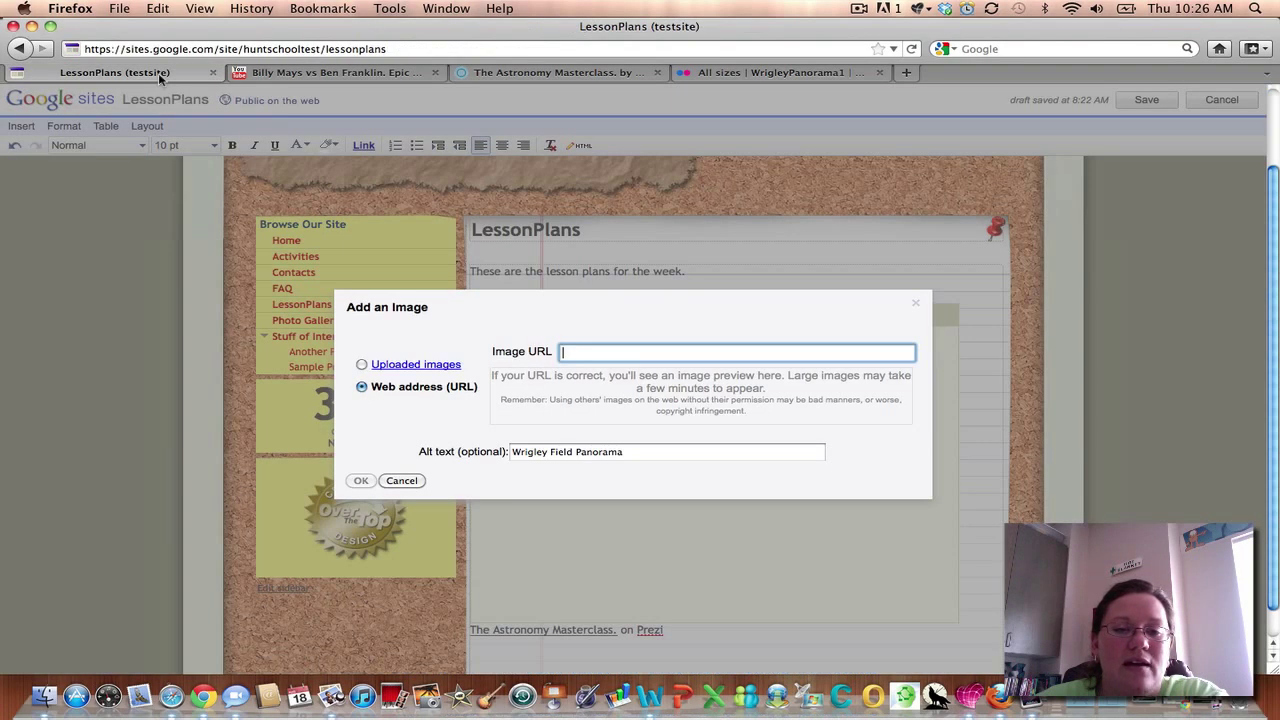
click(363, 366)
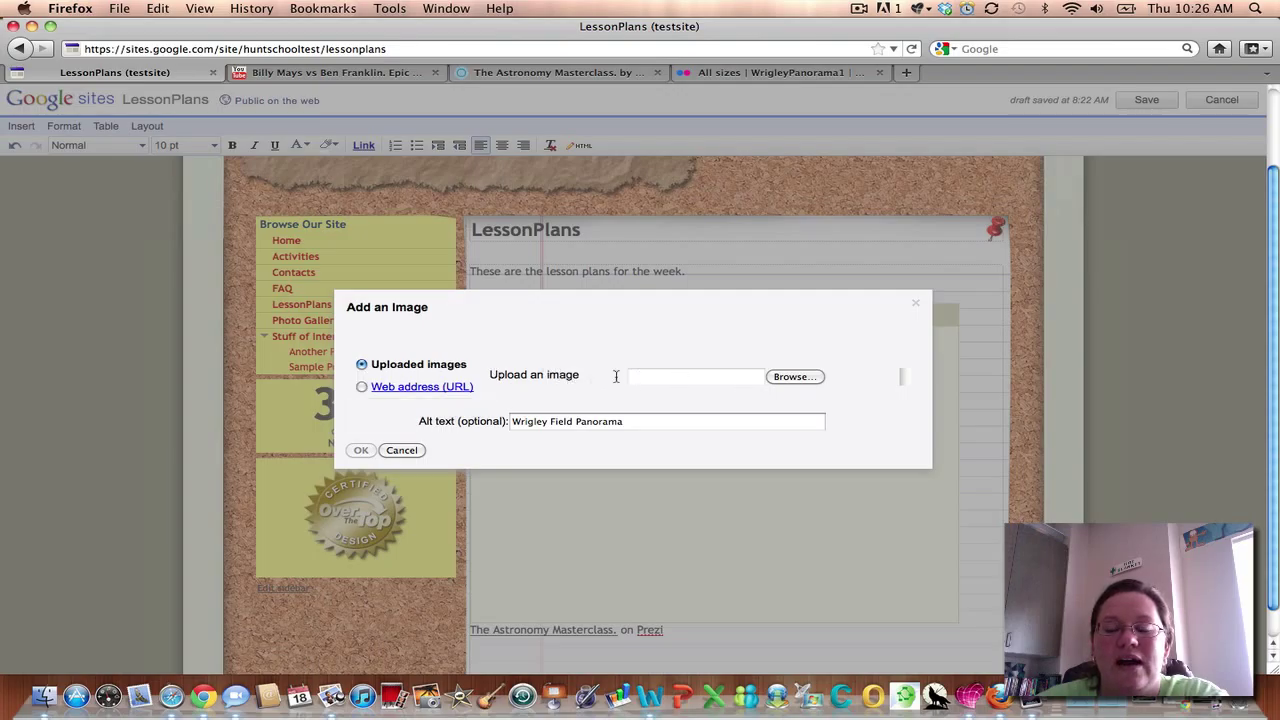
click(775, 378)
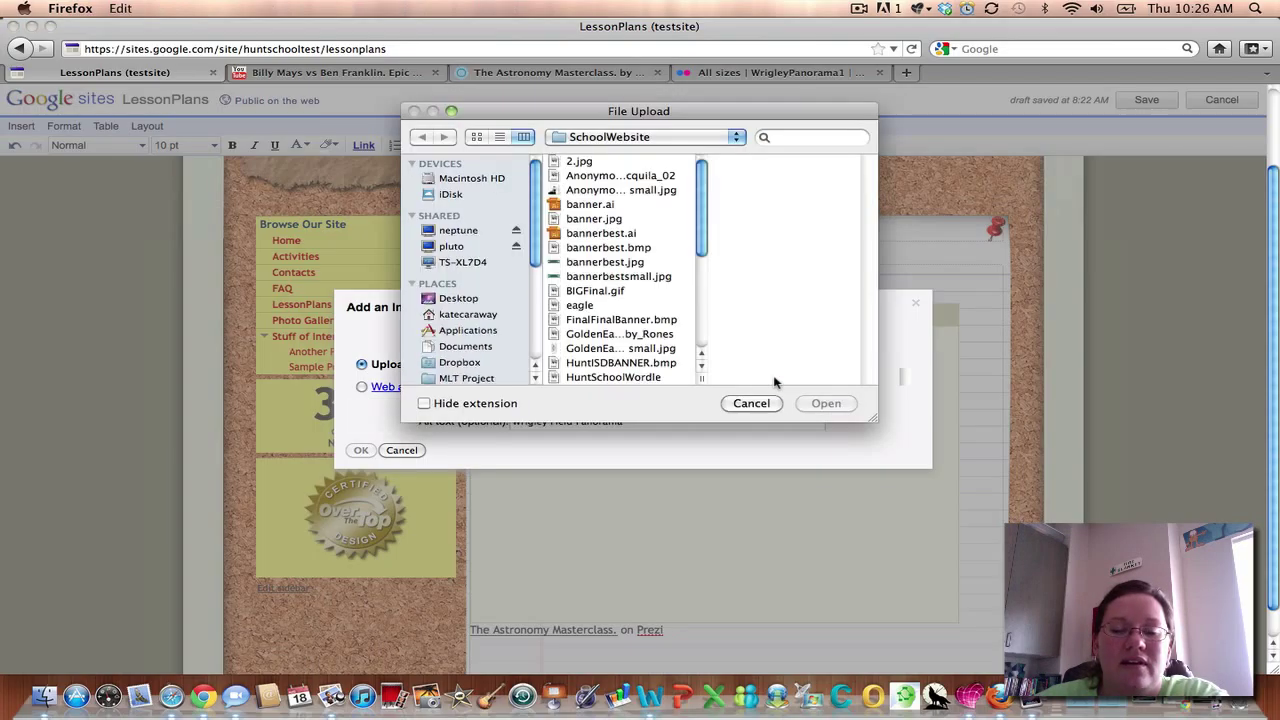
click(460, 378)
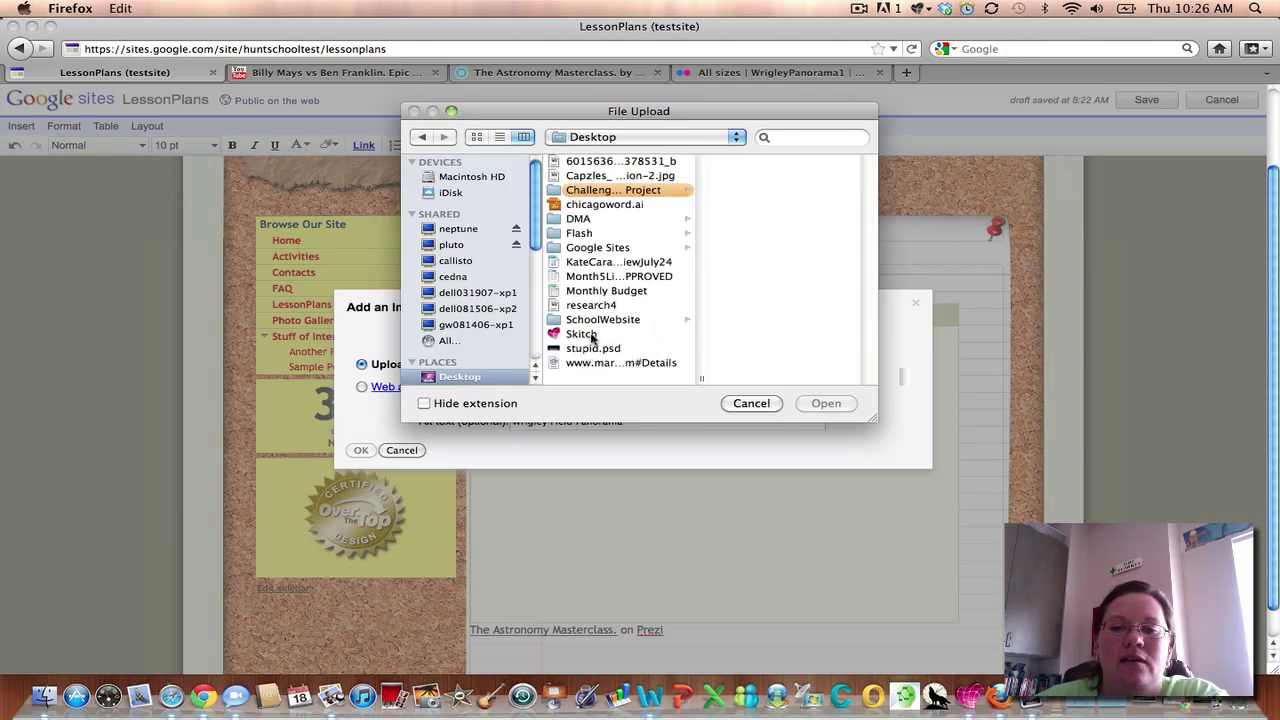
click(620, 162)
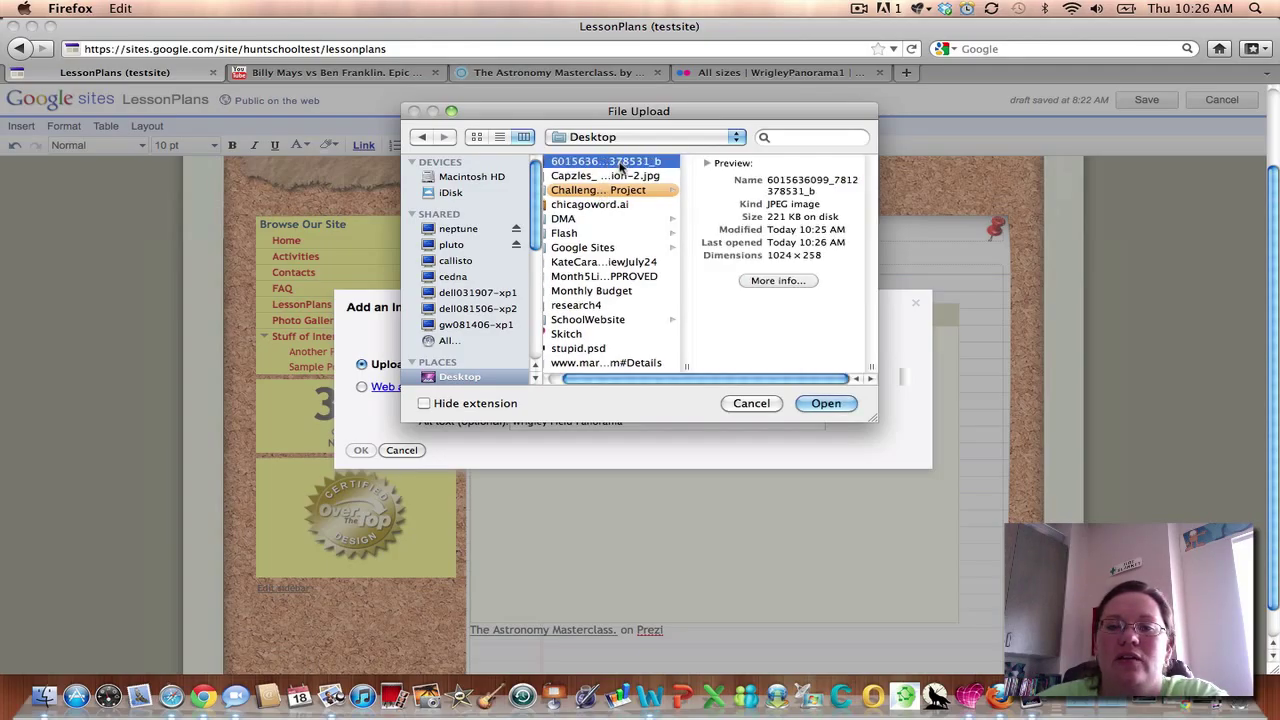
triple_click(770, 229)
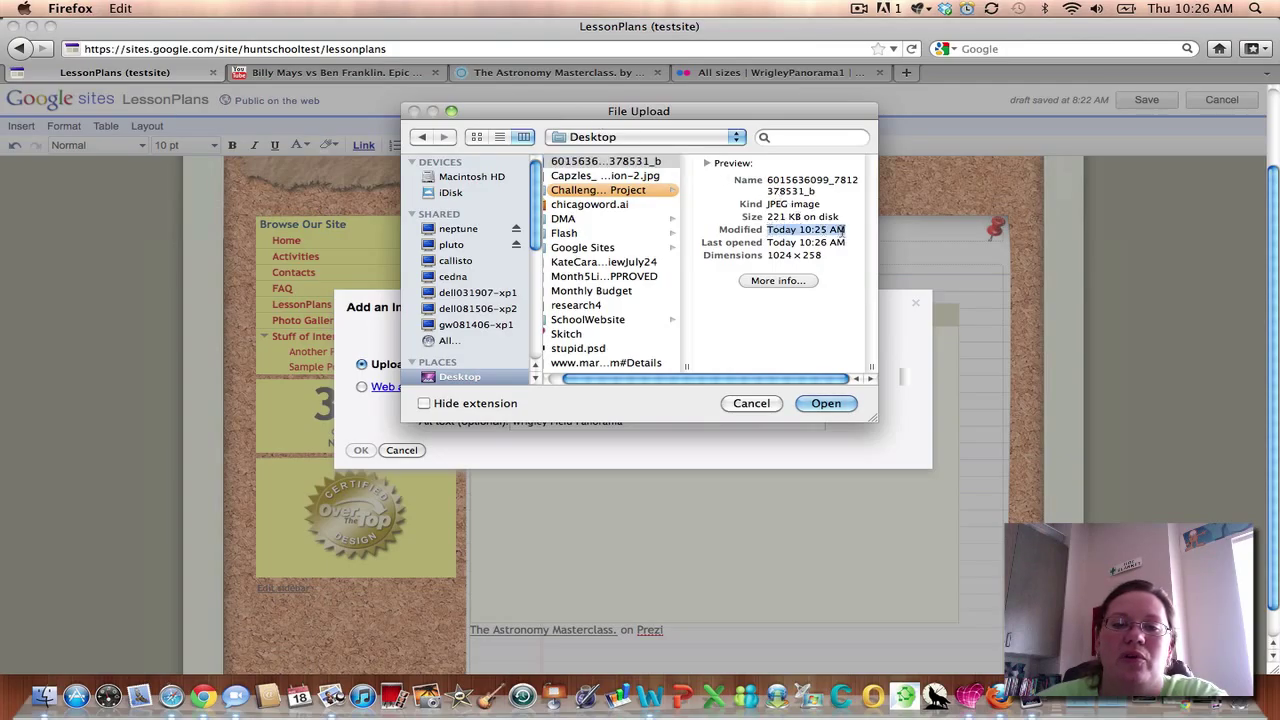
double_click(605, 161)
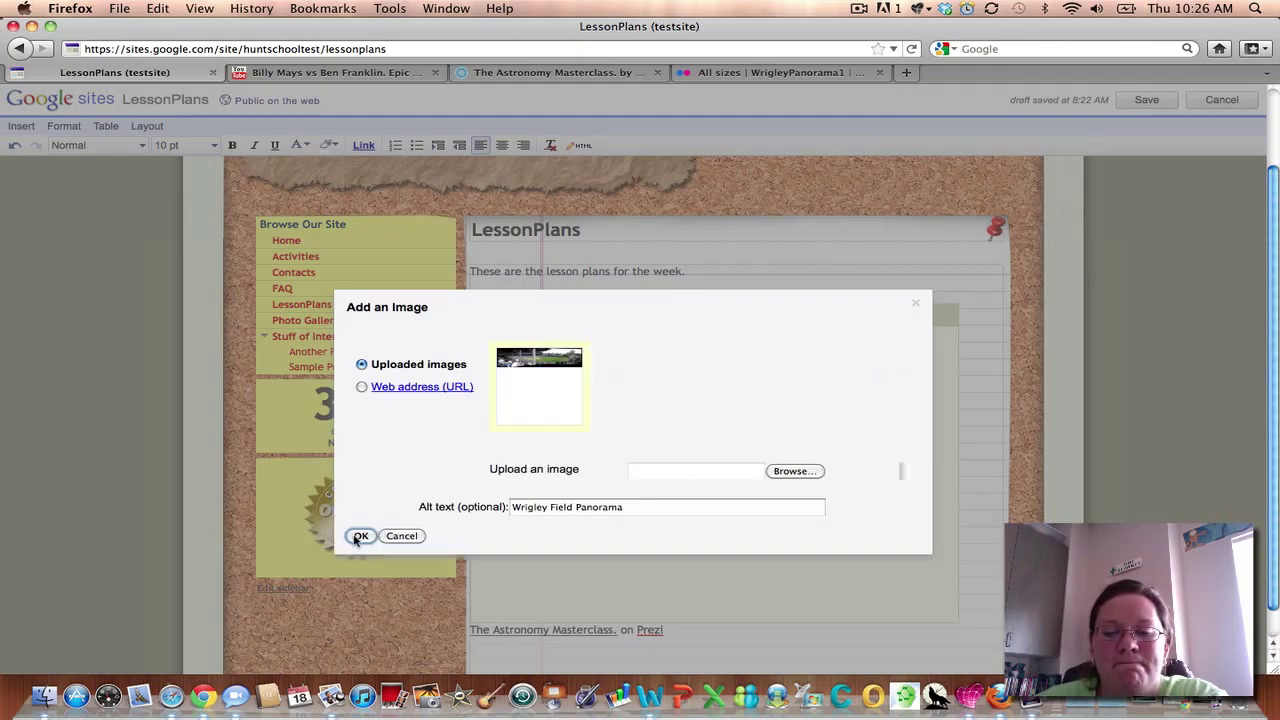
click(360, 536)
Centre the inserted Wrigley Field panorama and save the LessonPlans page.
scroll(980, 528, down, 5)
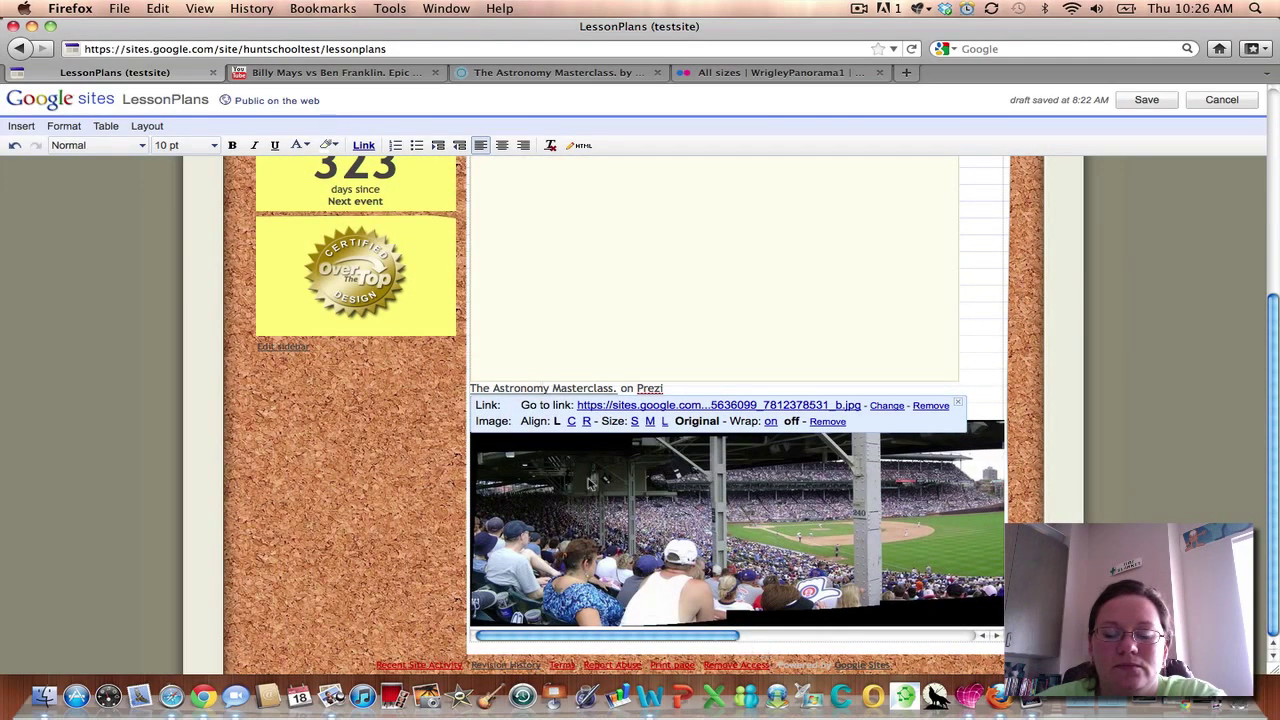
click(572, 421)
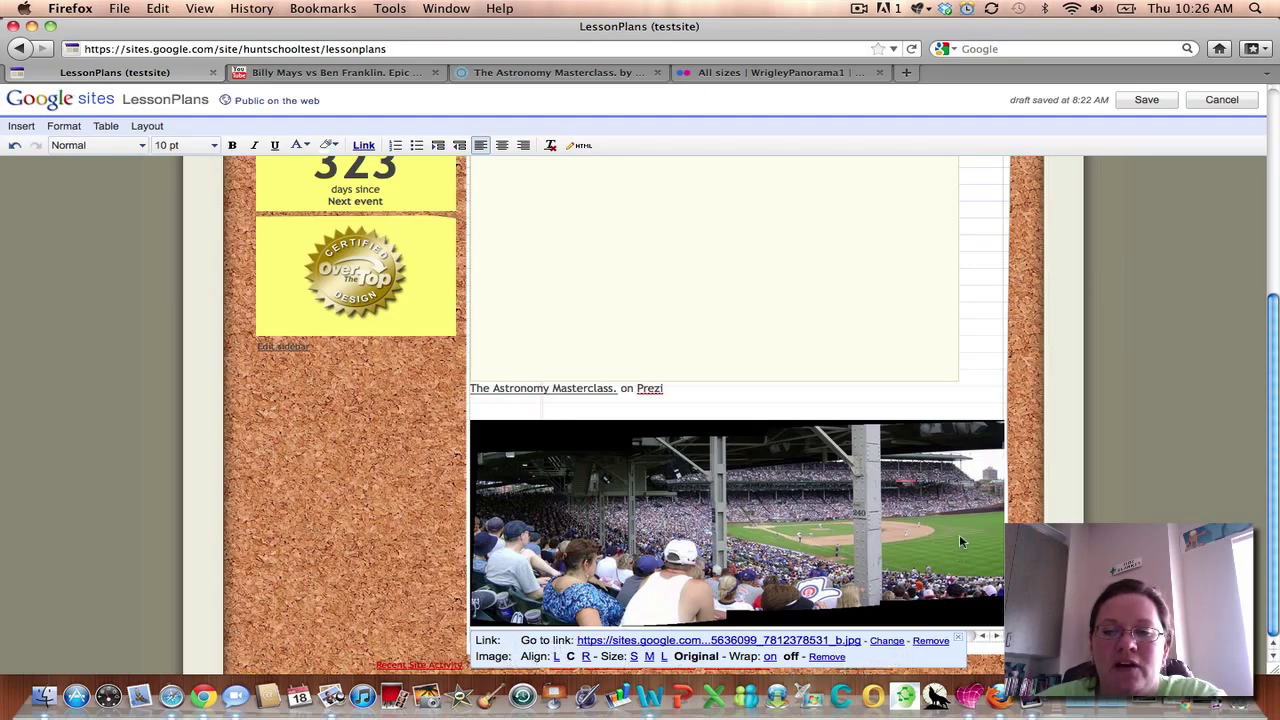
scroll(929, 551, up, 3)
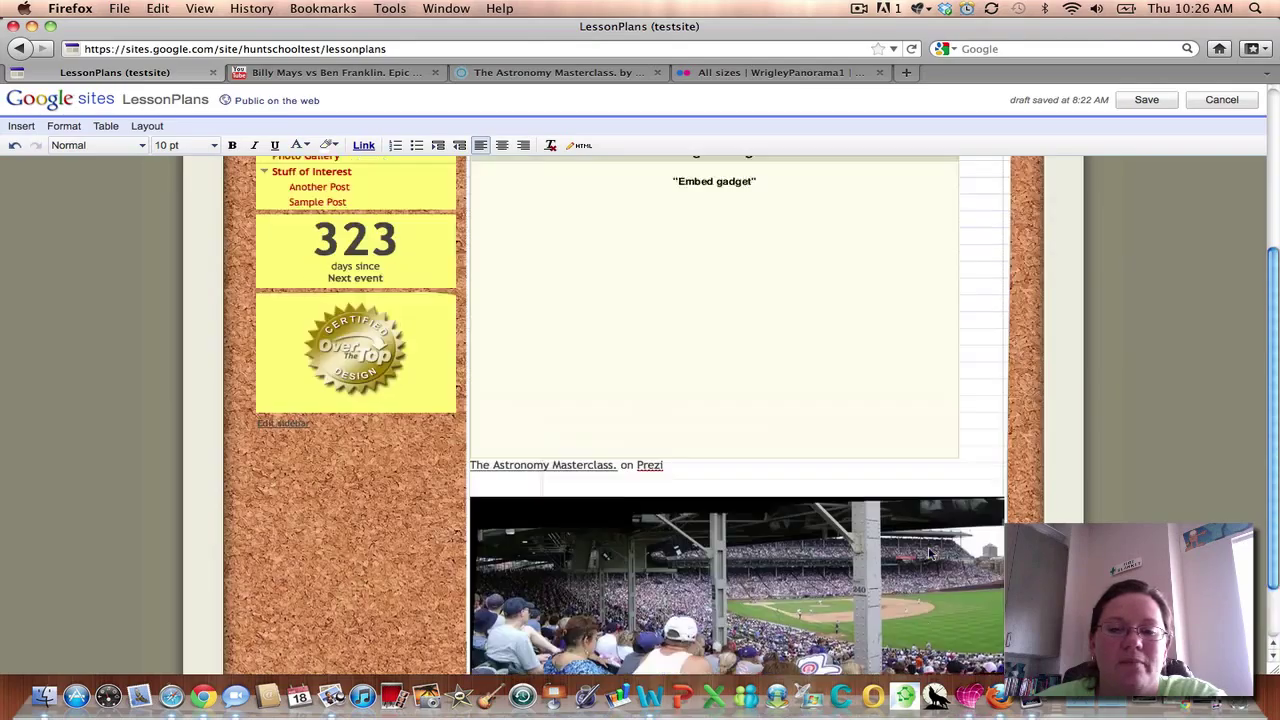
scroll(929, 551, down, 3)
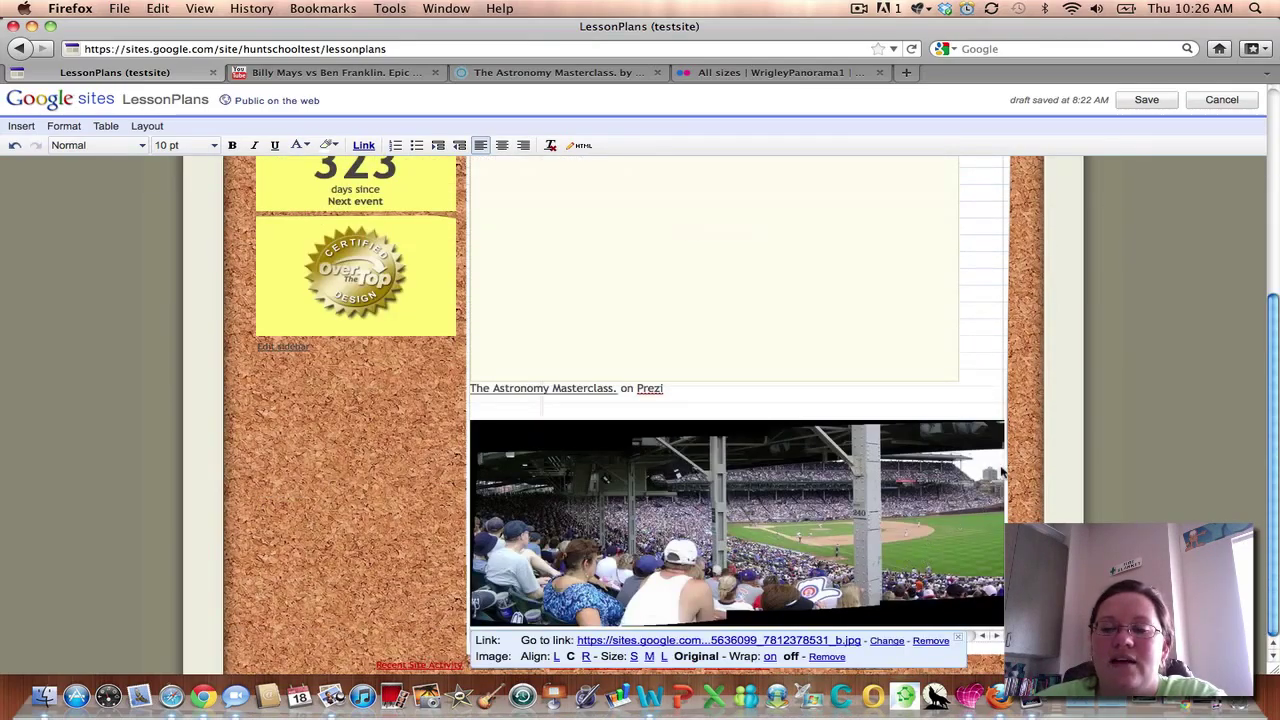
key(ctrl+s)
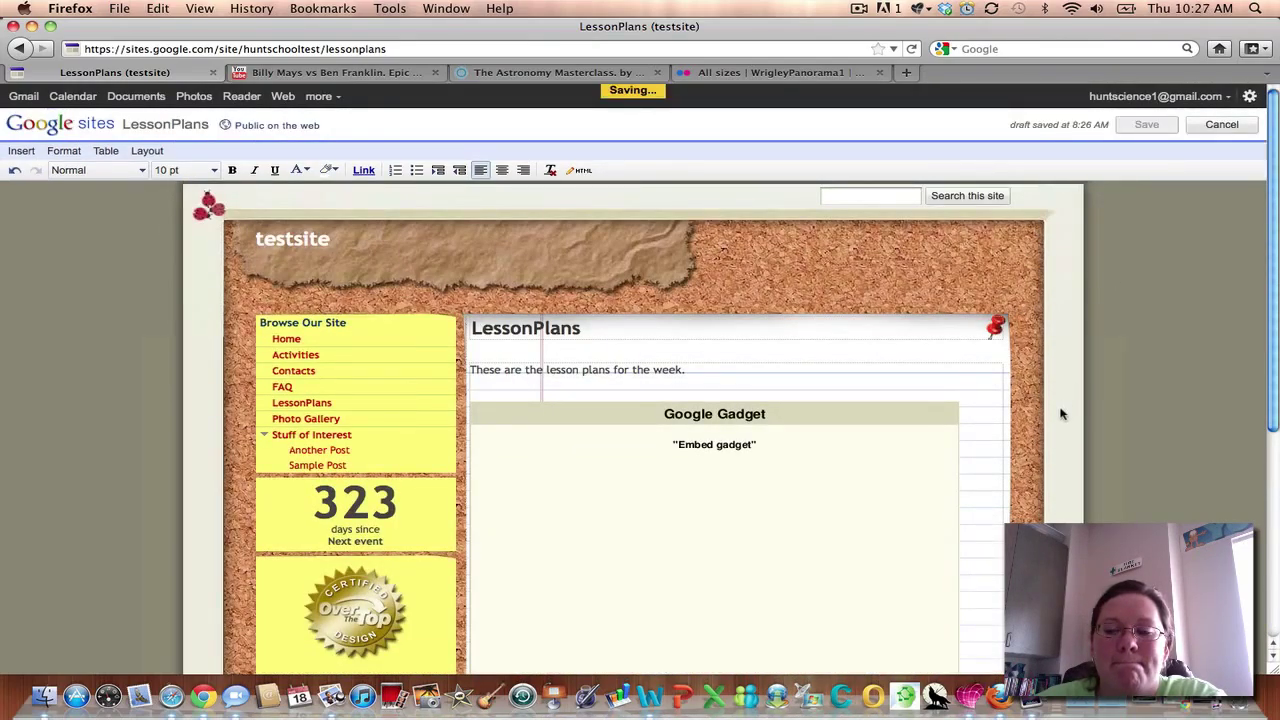
scroll(1051, 423, down, 5)
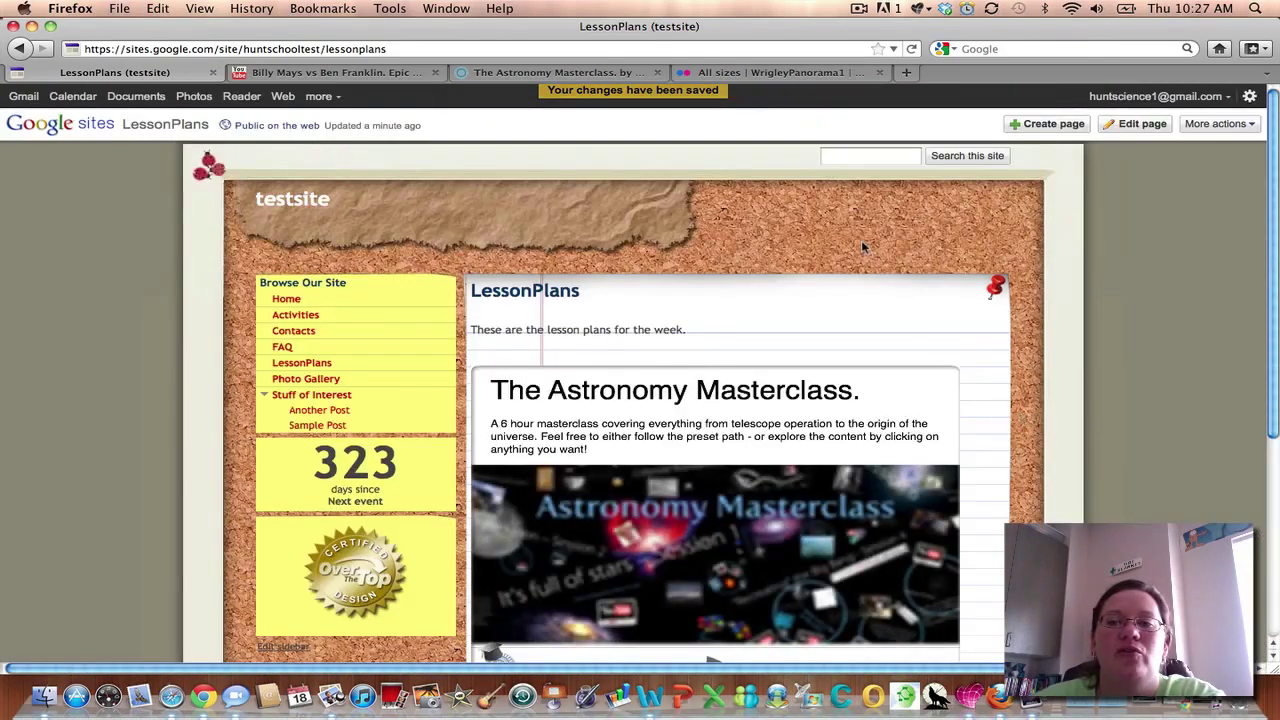
Close the Flickr tab and, back in edit mode on LessonPlans, add two blank lines between the Prezi link and the panorama.
click(879, 74)
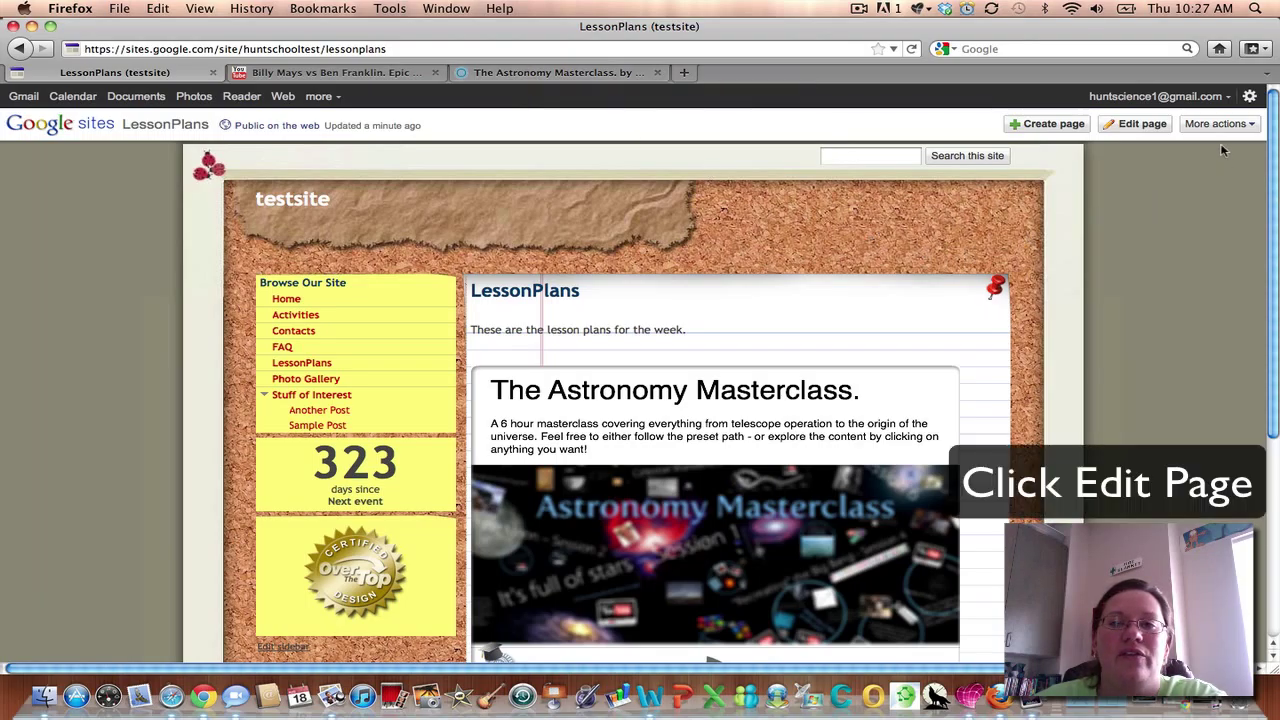
click(1140, 124)
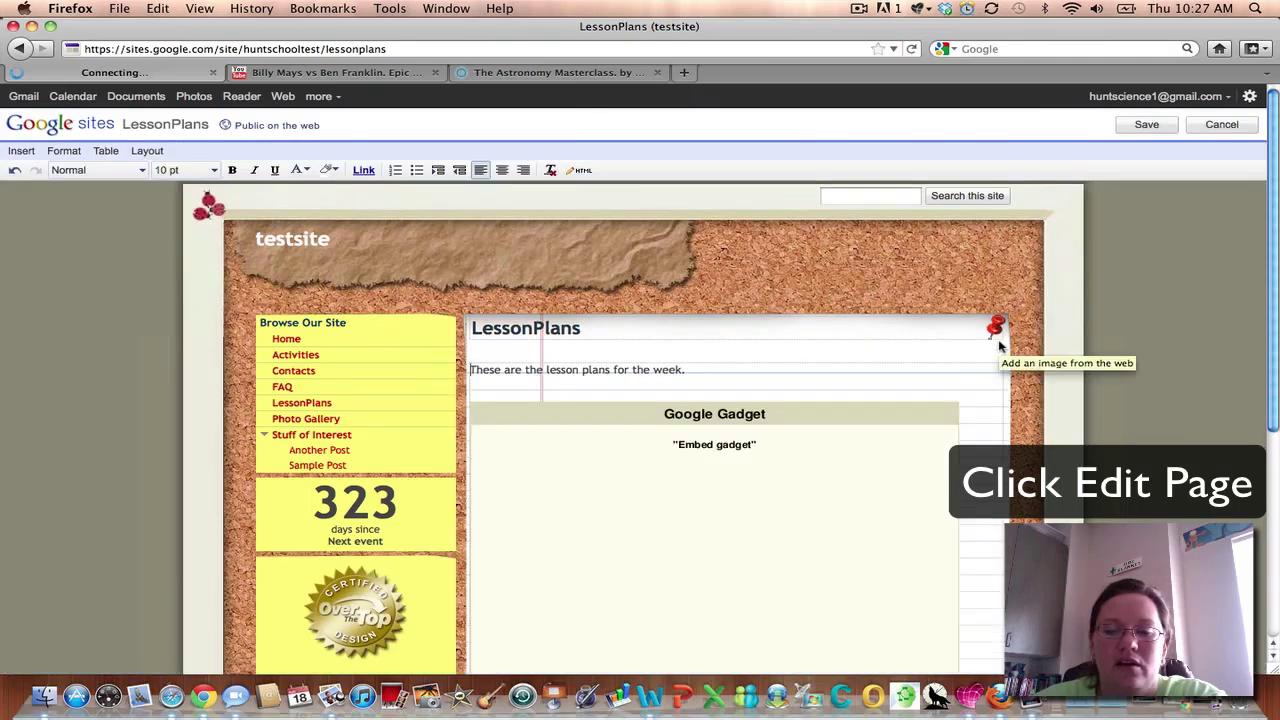
scroll(994, 391, down, 5)
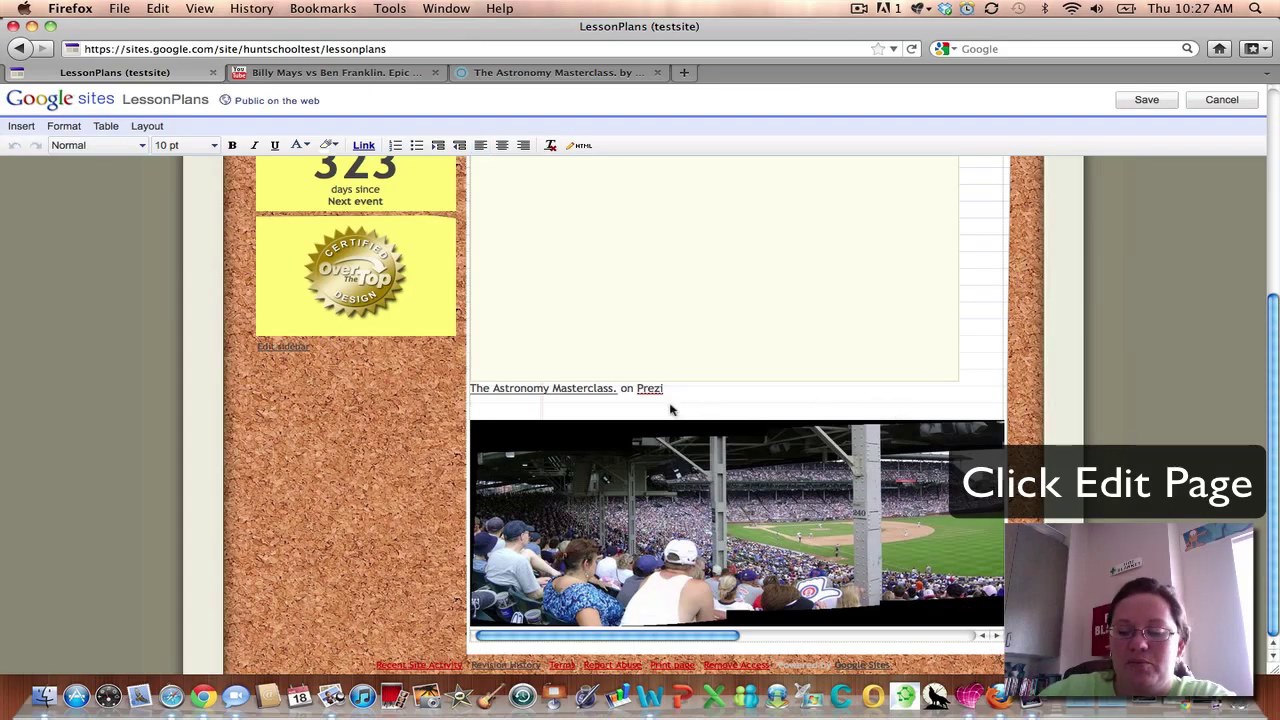
key(Return)
key(Return)
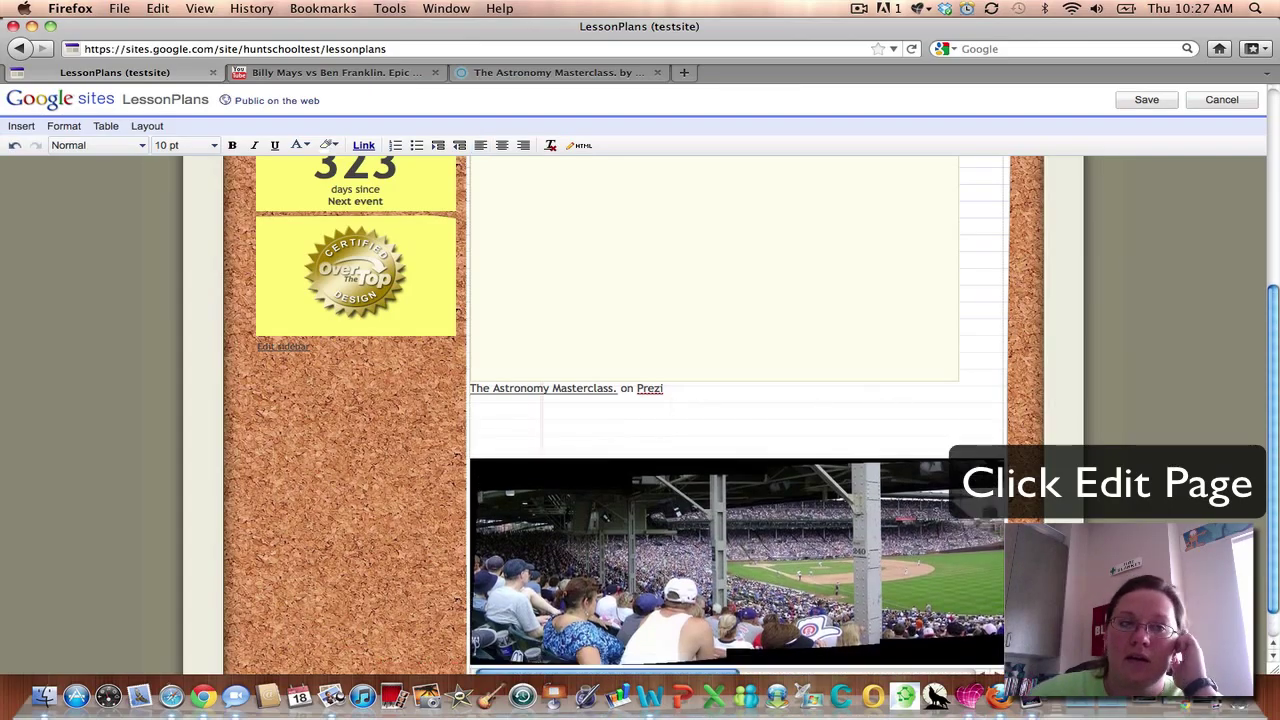
Start adding another uploaded image to the page and look through the Desktop files for a picture.
click(21, 126)
click(36, 152)
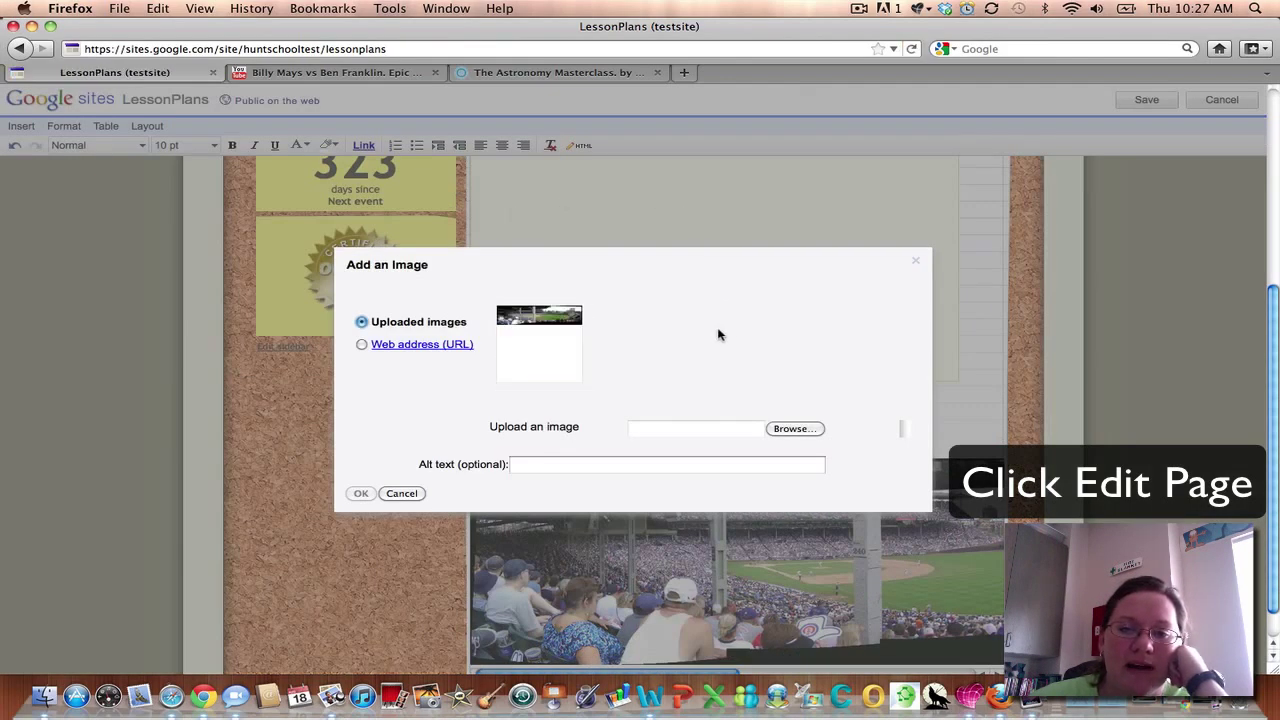
click(818, 429)
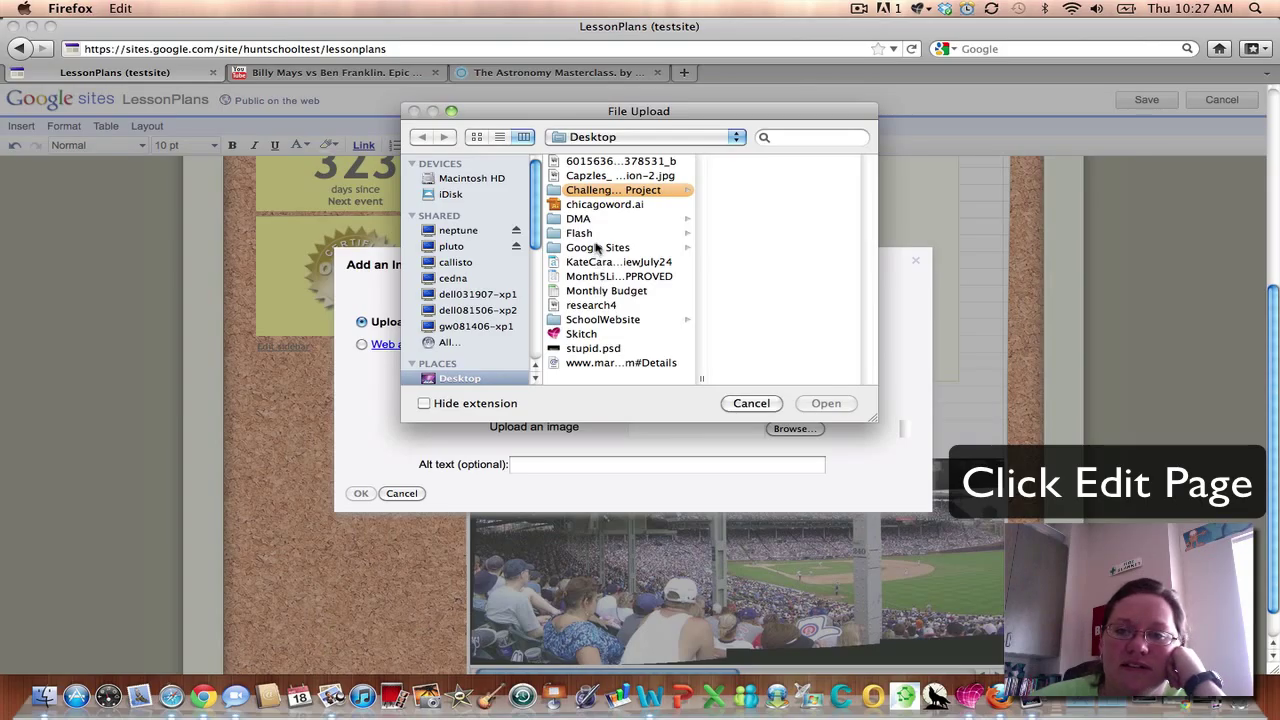
click(608, 176)
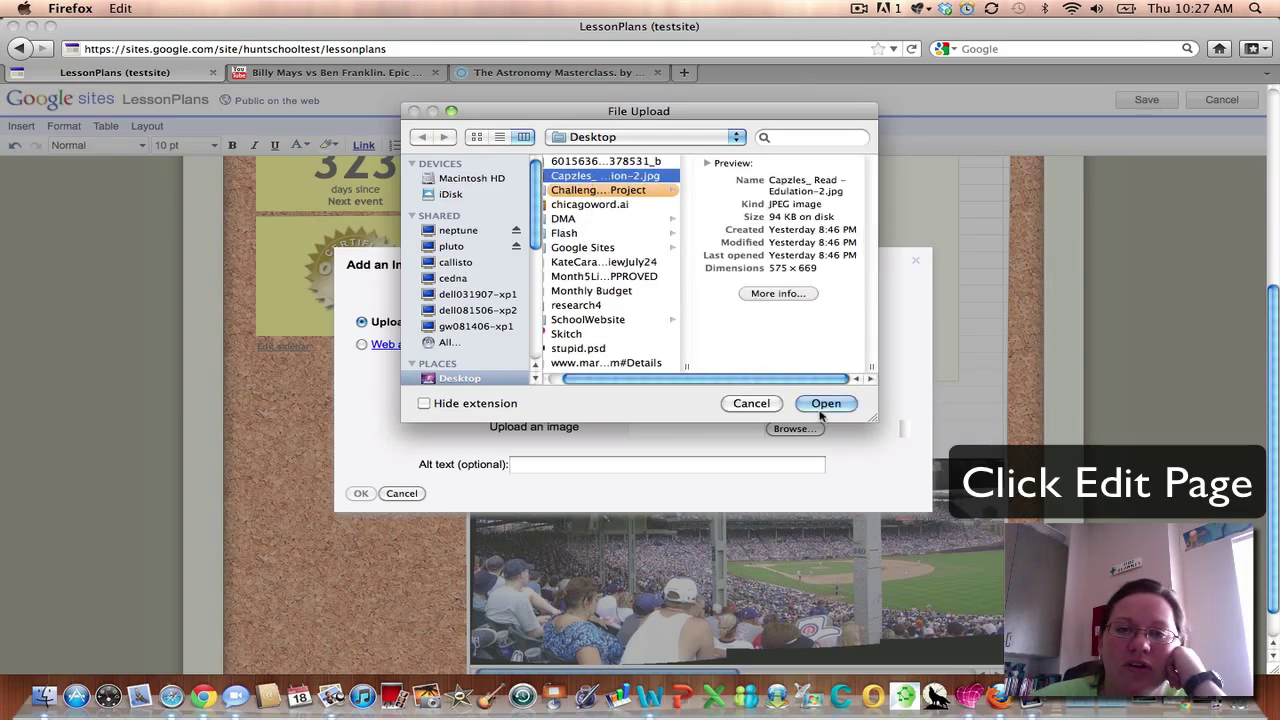
click(596, 164)
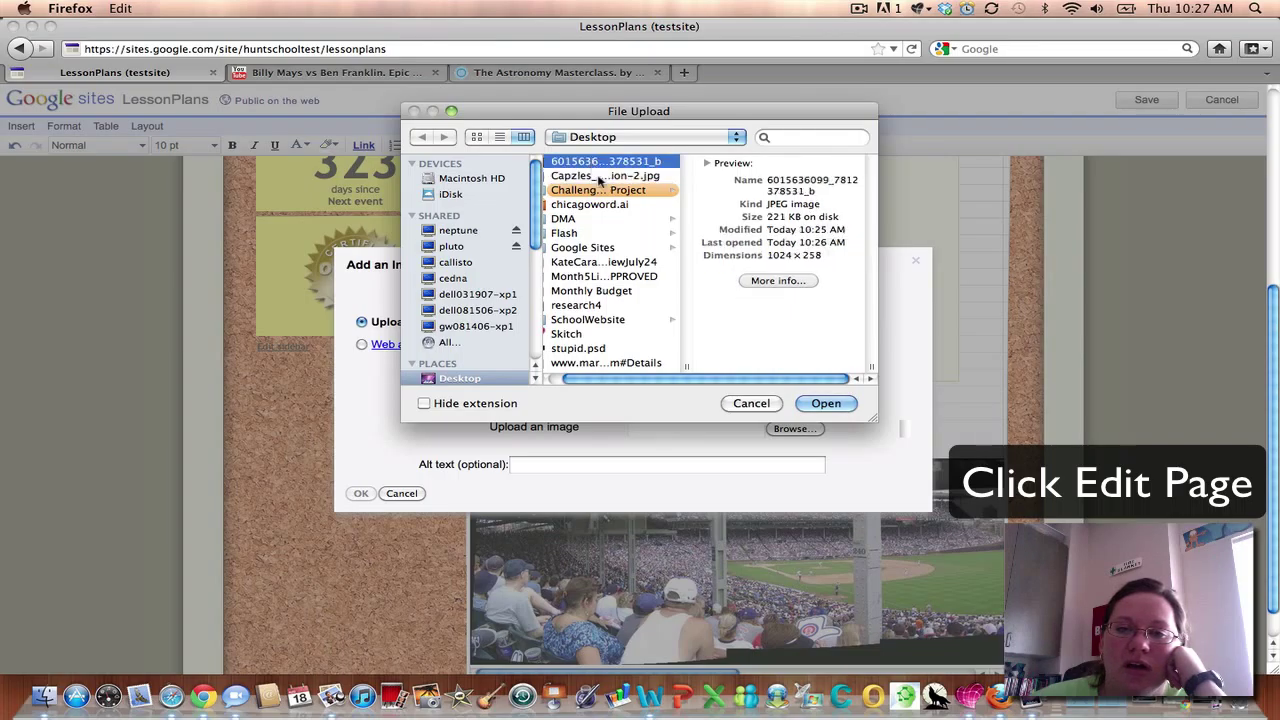
click(597, 206)
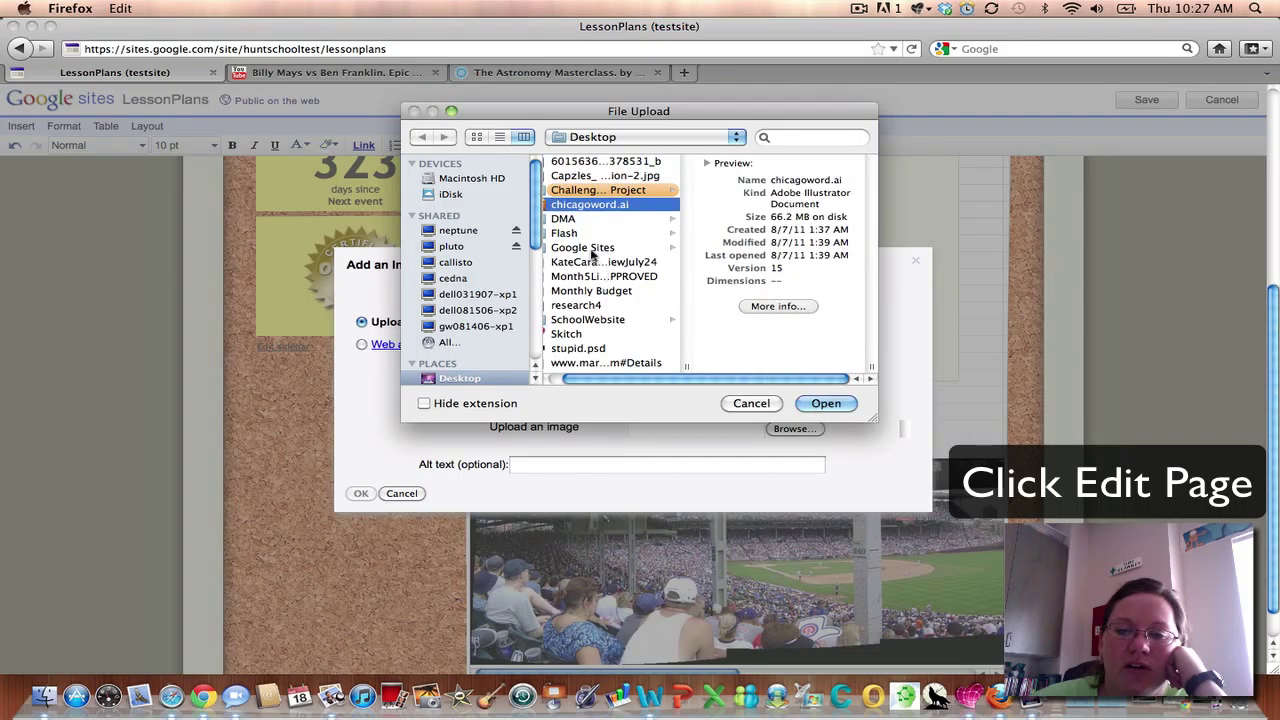
scroll(652, 378, left, 1)
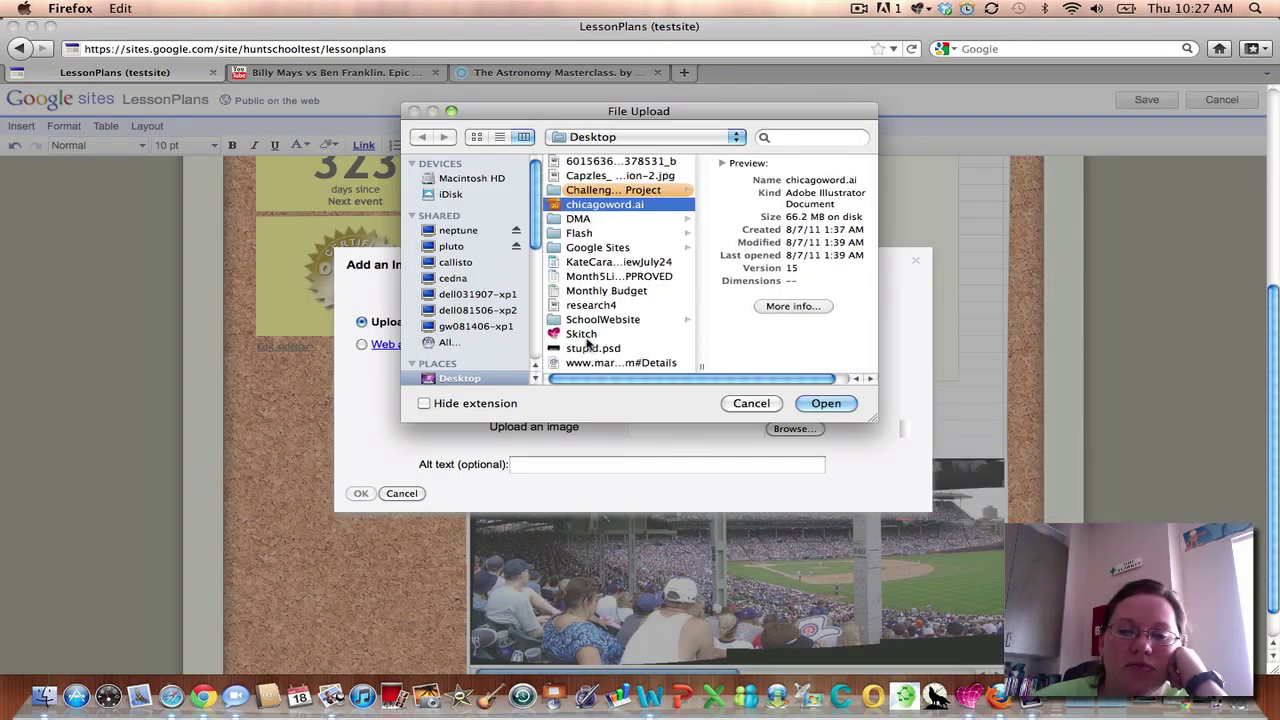
scroll(446, 339, down, 5)
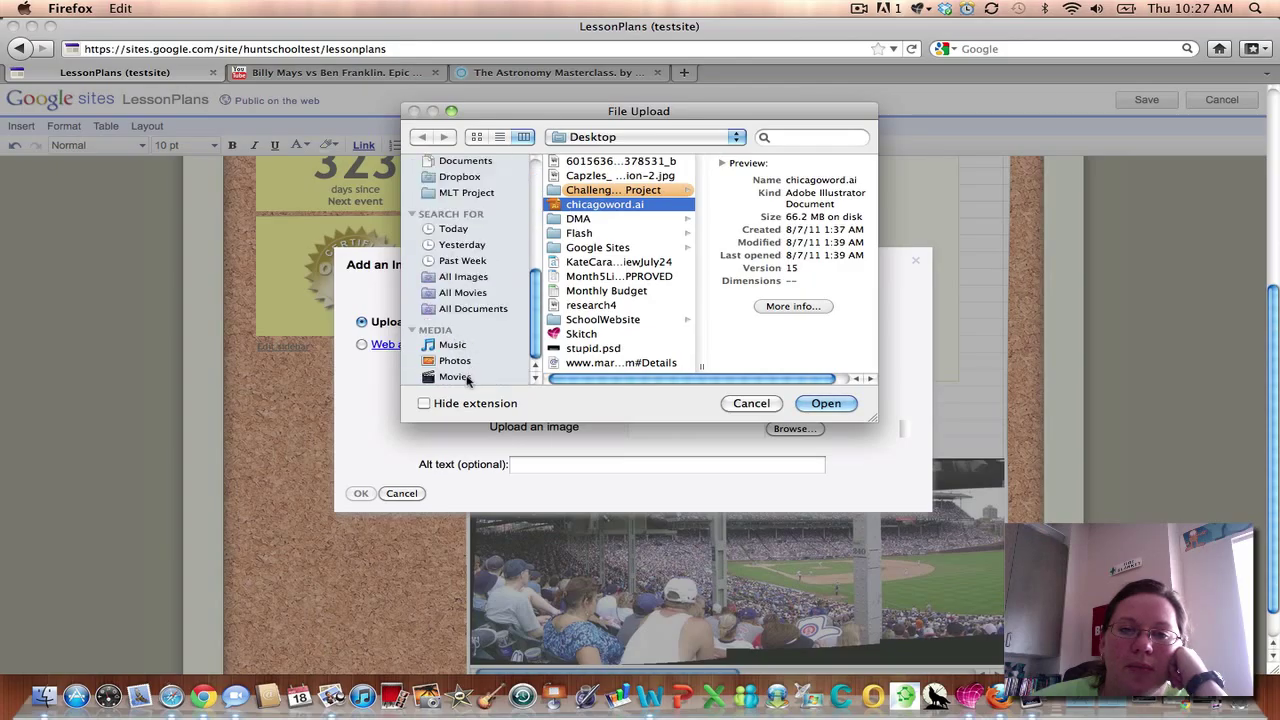
scroll(455, 250, up, 5)
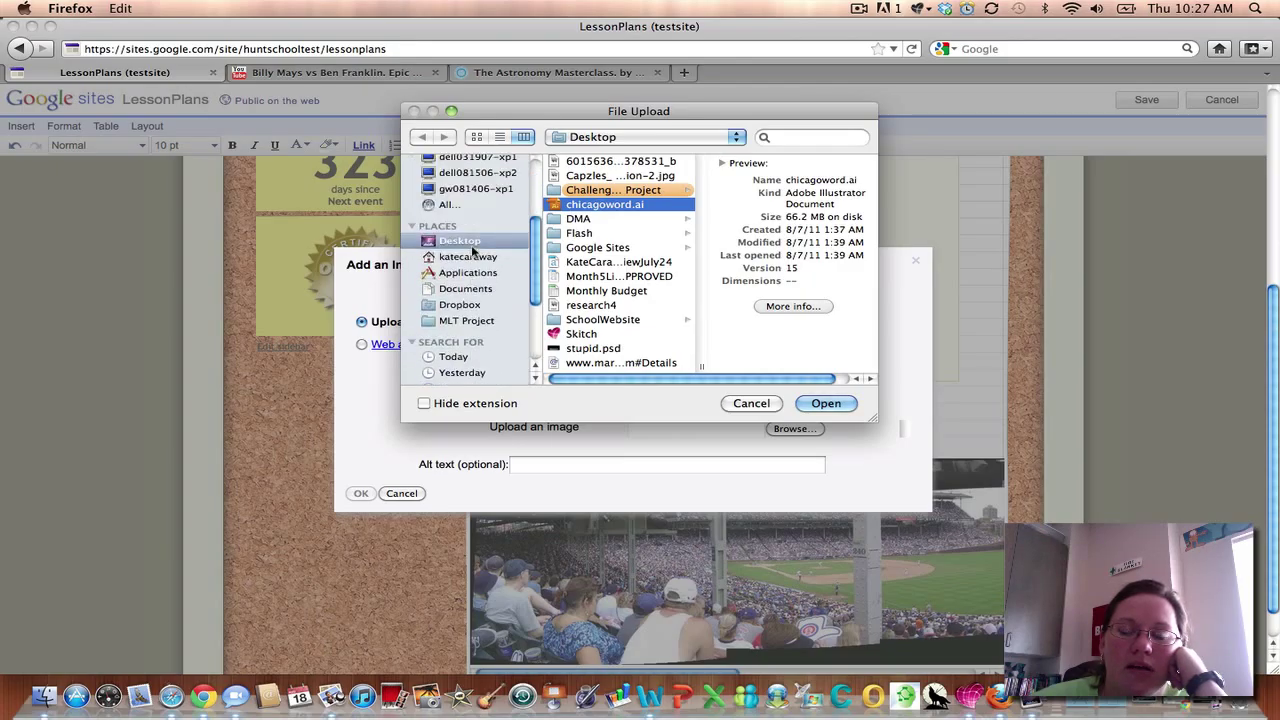
Upload Lighthousesunsetcity2.jpg from the Chicago folder inside the home folder's Pictures.
click(470, 258)
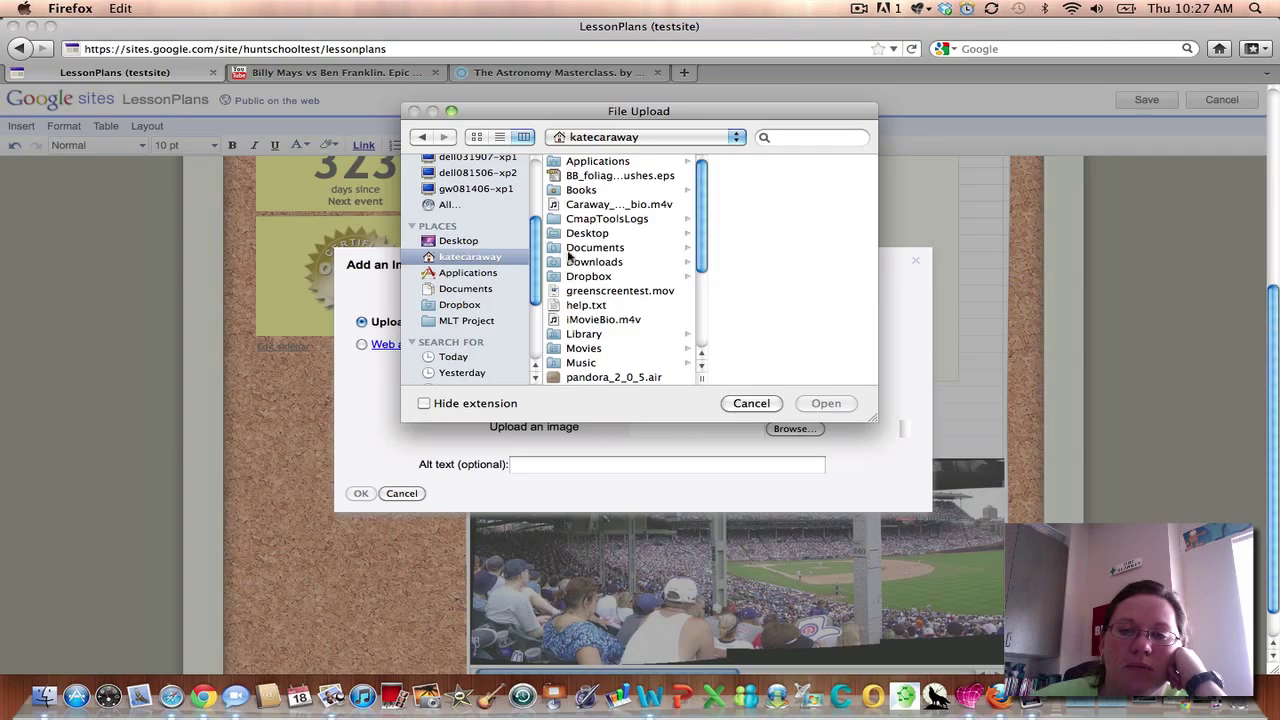
scroll(617, 290, down, 5)
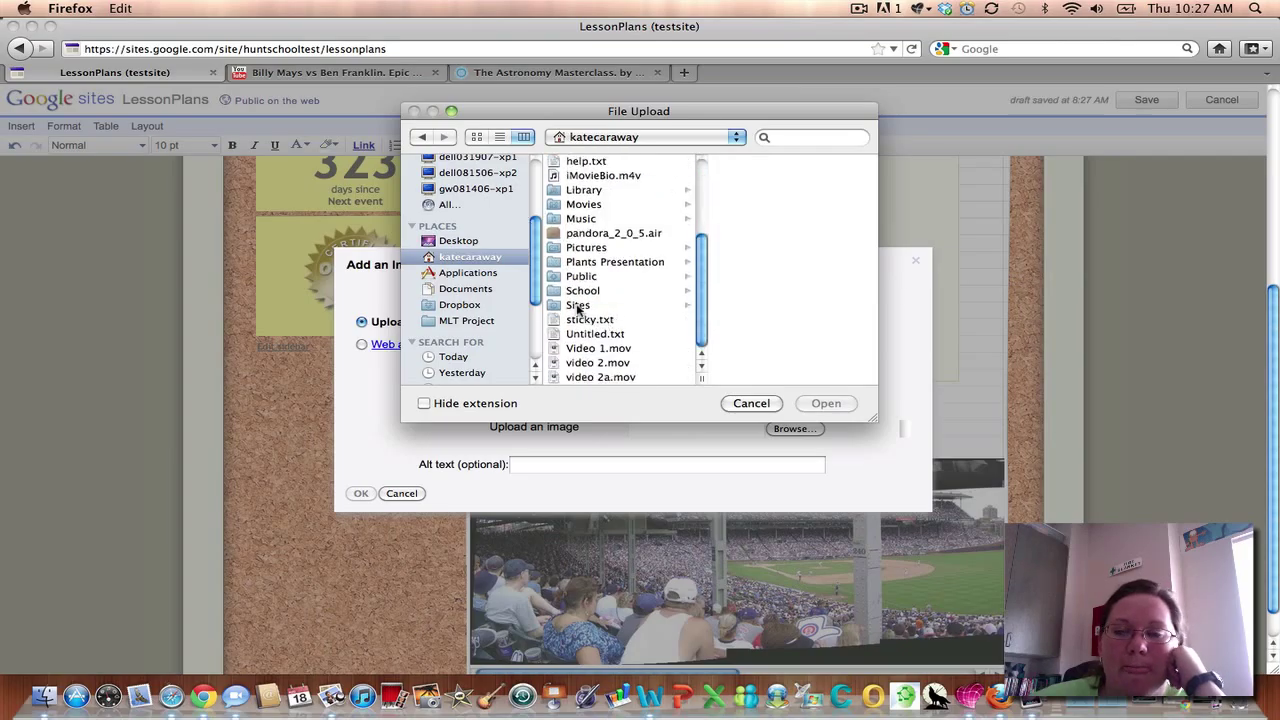
click(553, 252)
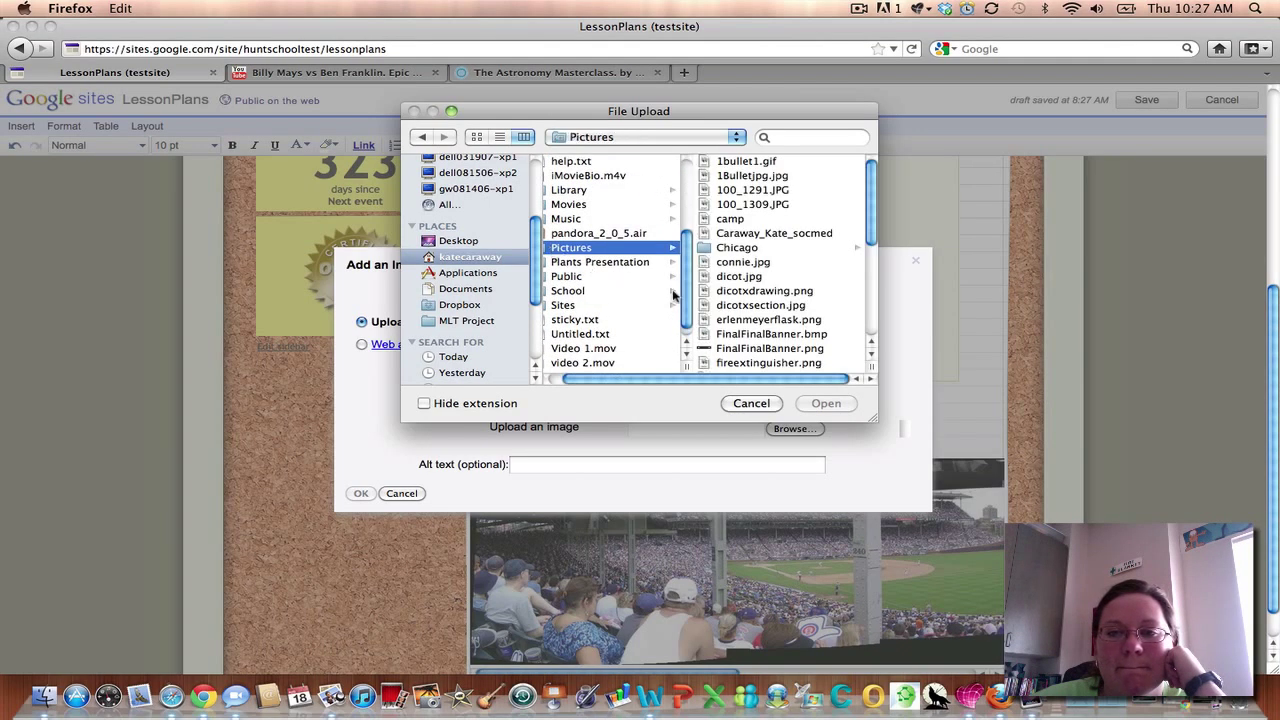
click(750, 250)
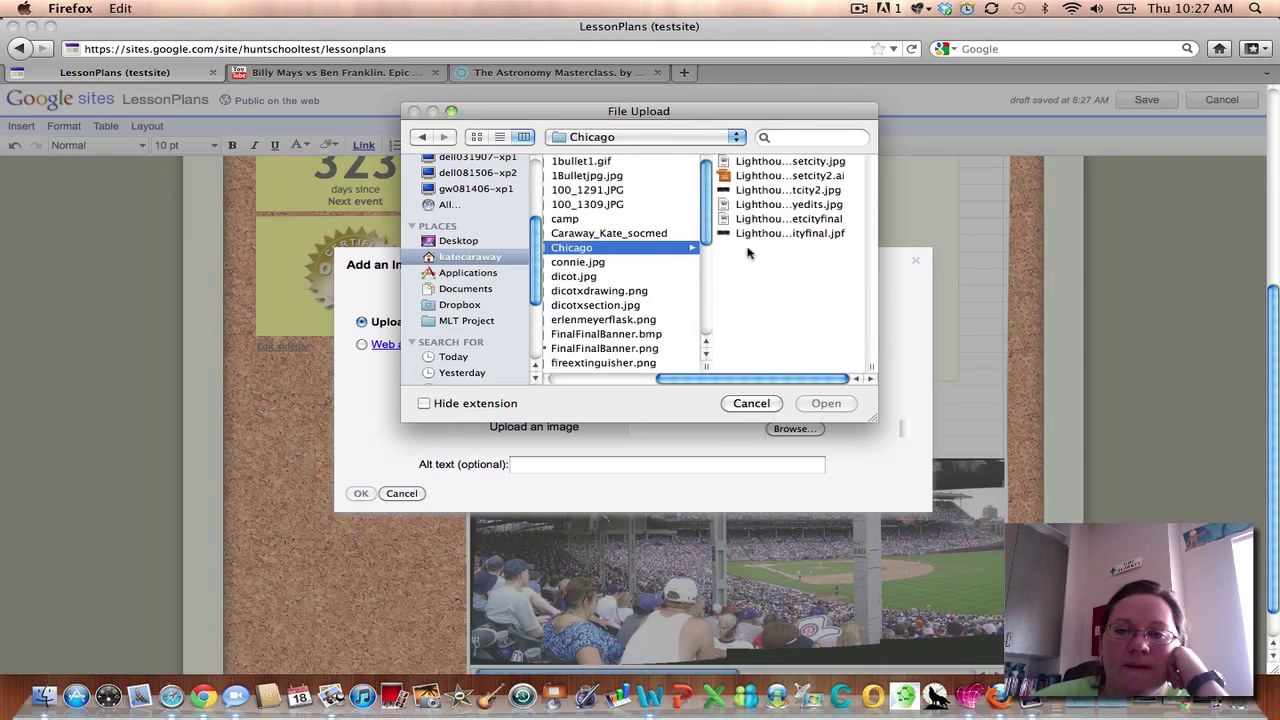
click(765, 162)
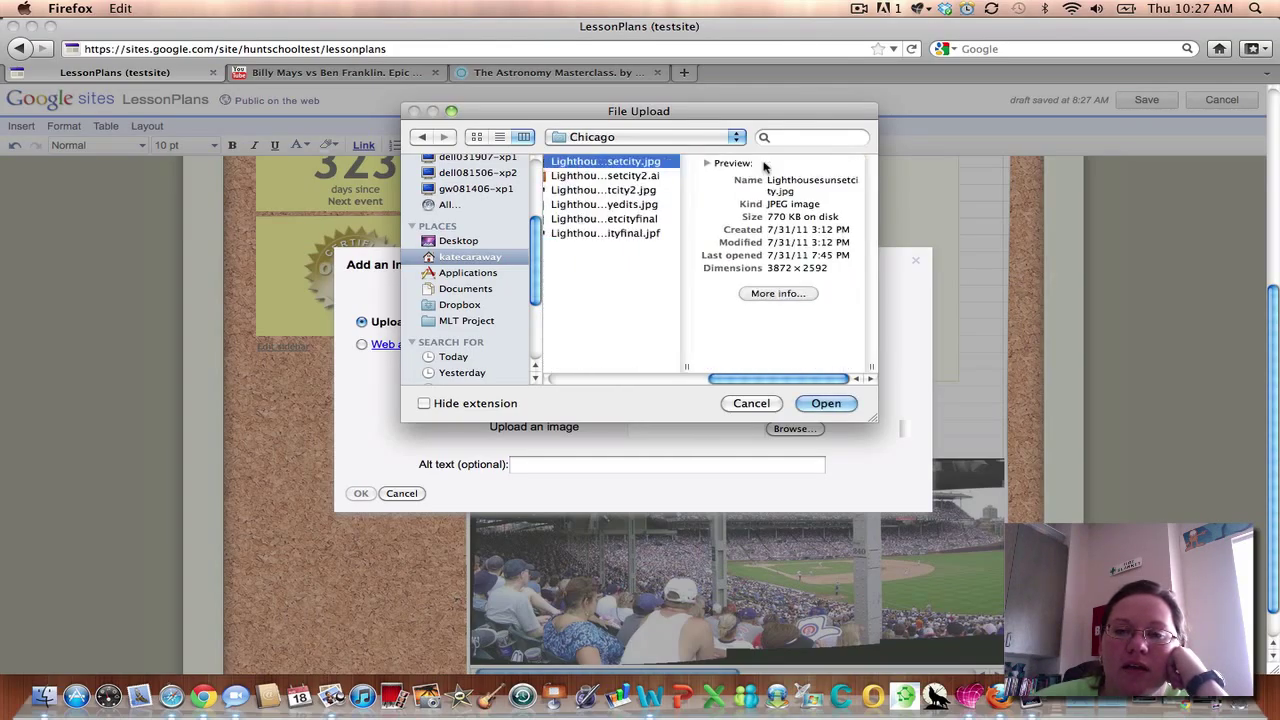
click(611, 193)
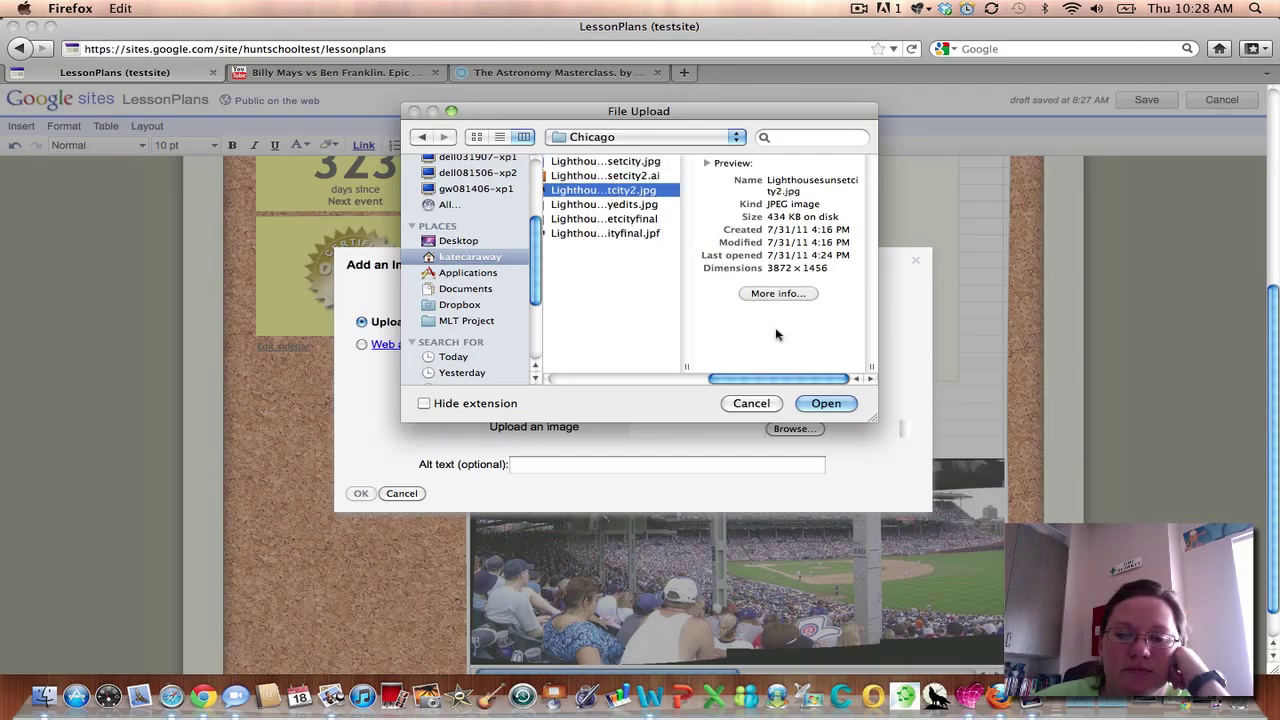
click(805, 403)
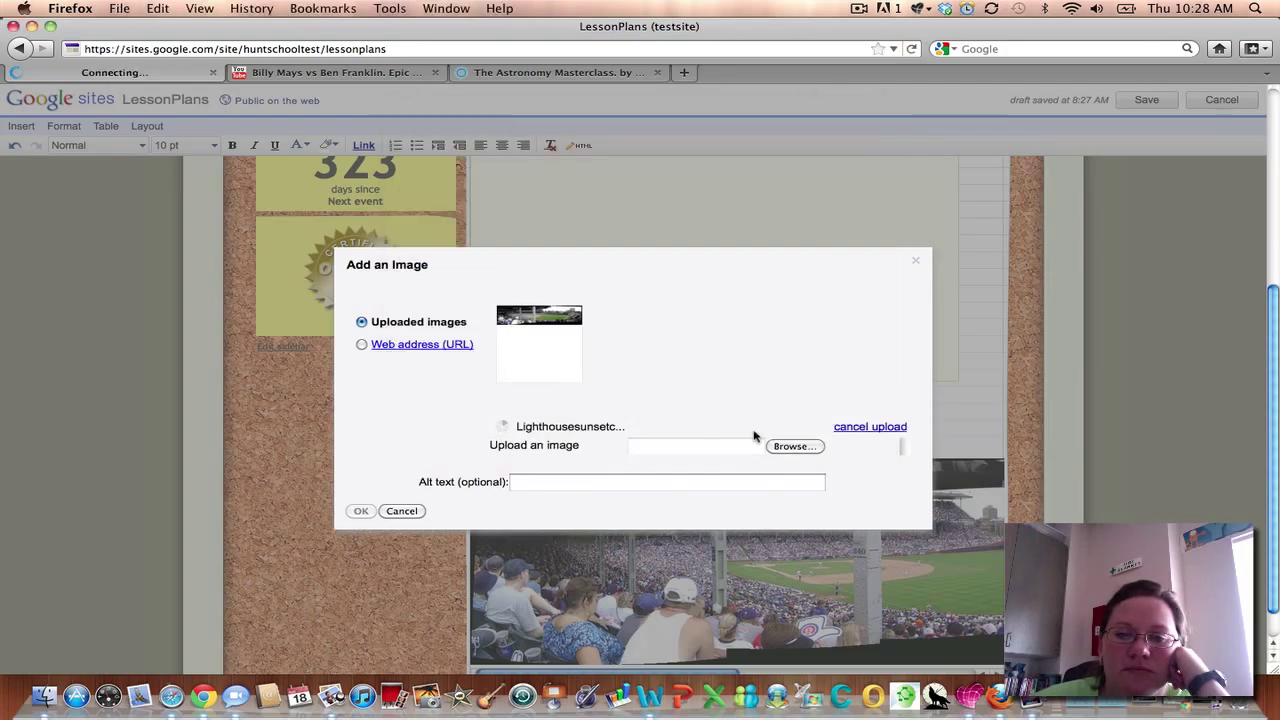